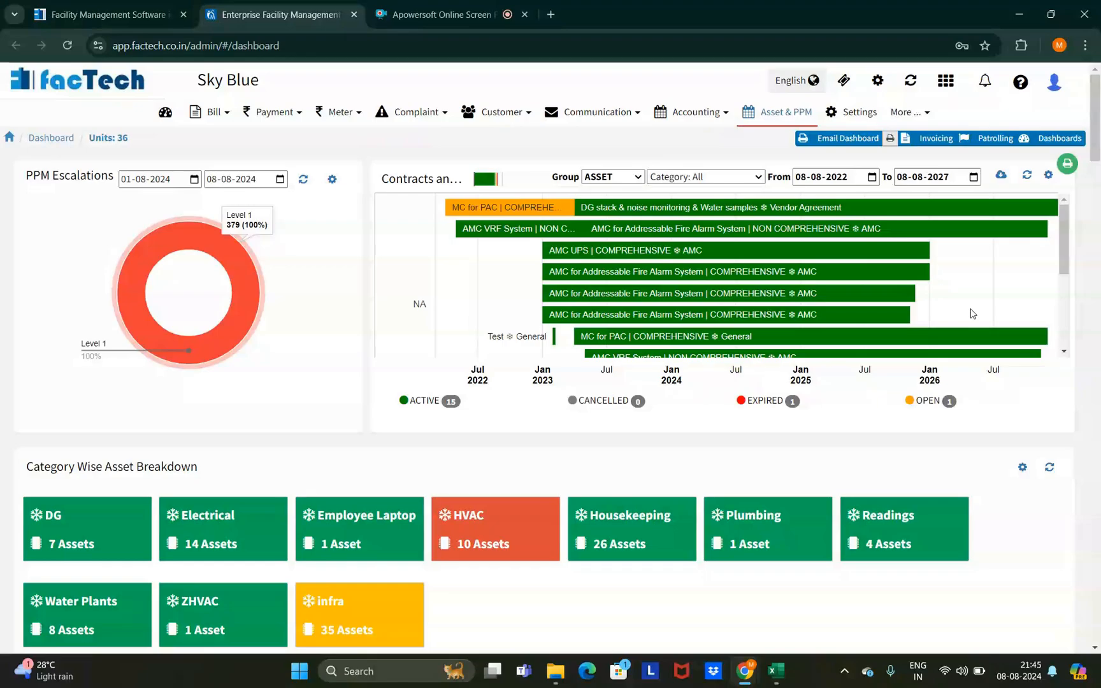
- Open the Kaizen Asset & PPM platform's open work-order list in a new tab
mouse_move(627, 347)
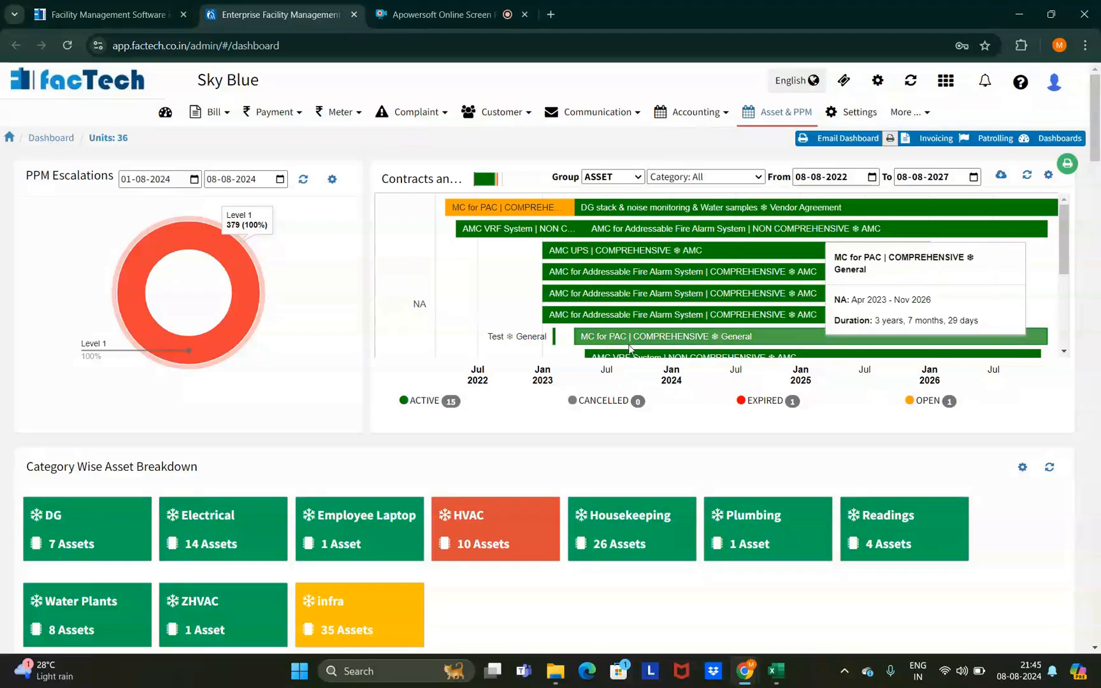
click(772, 119)
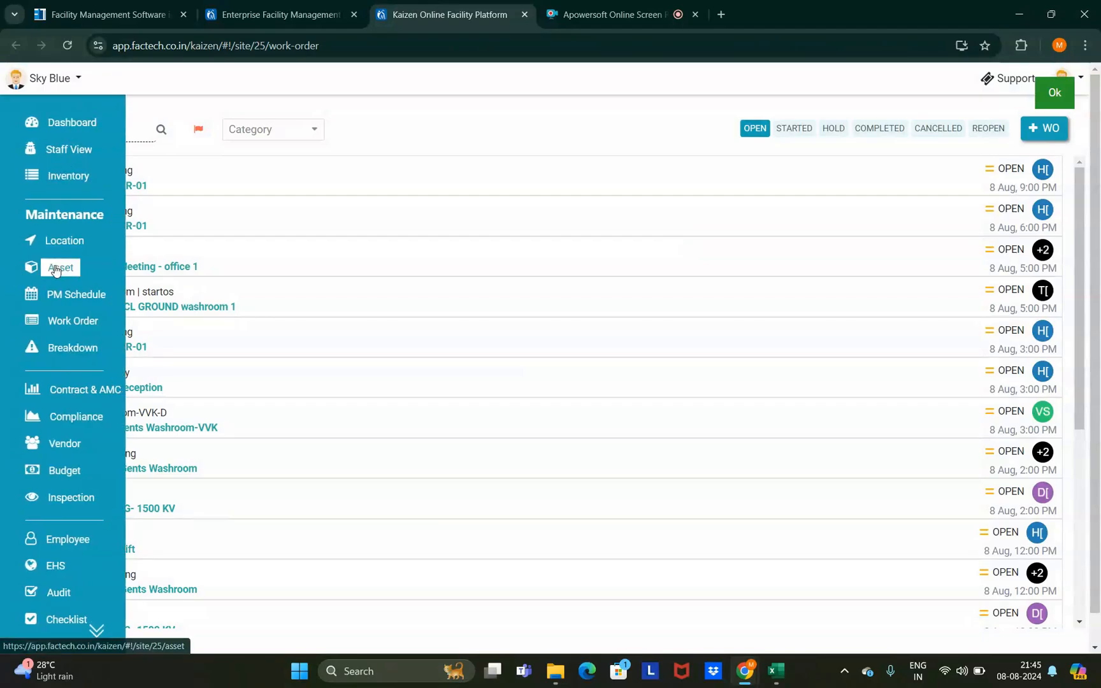
- Open asset DG 1010 KVA- from the asset list and show its PMs tab
click(61, 268)
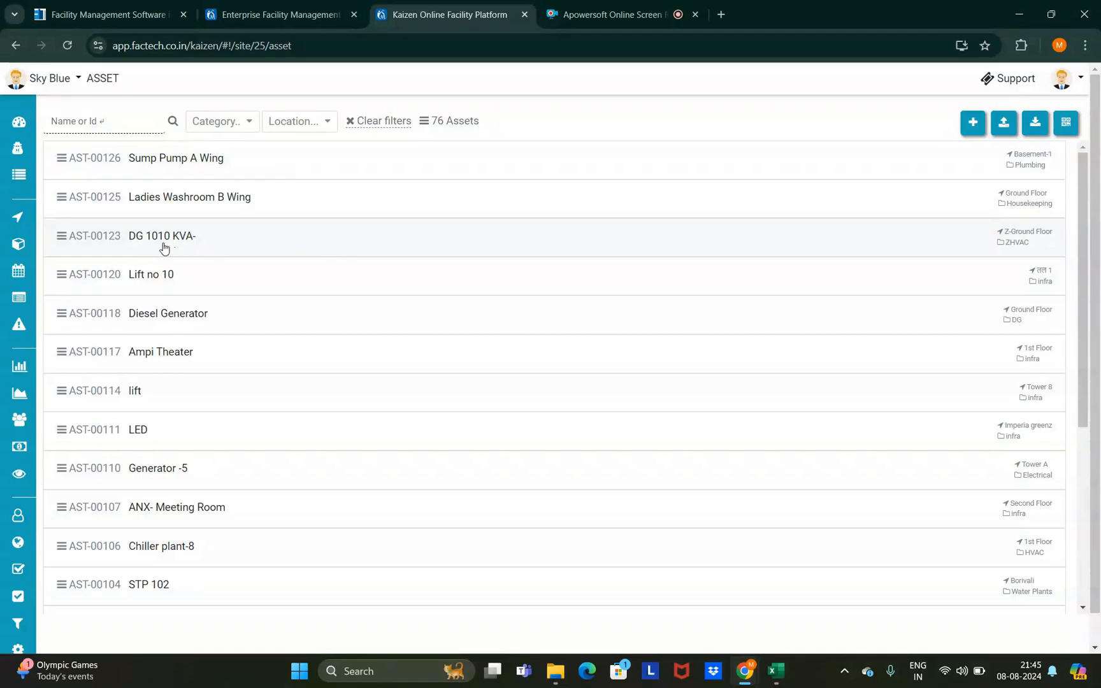
click(231, 247)
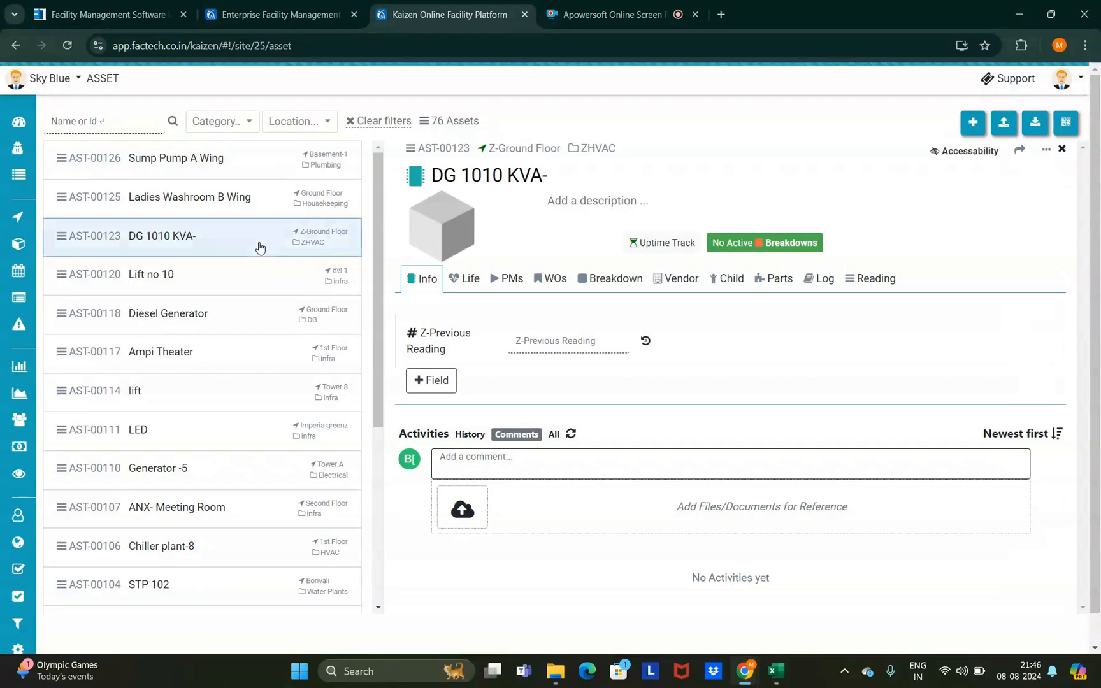
click(512, 286)
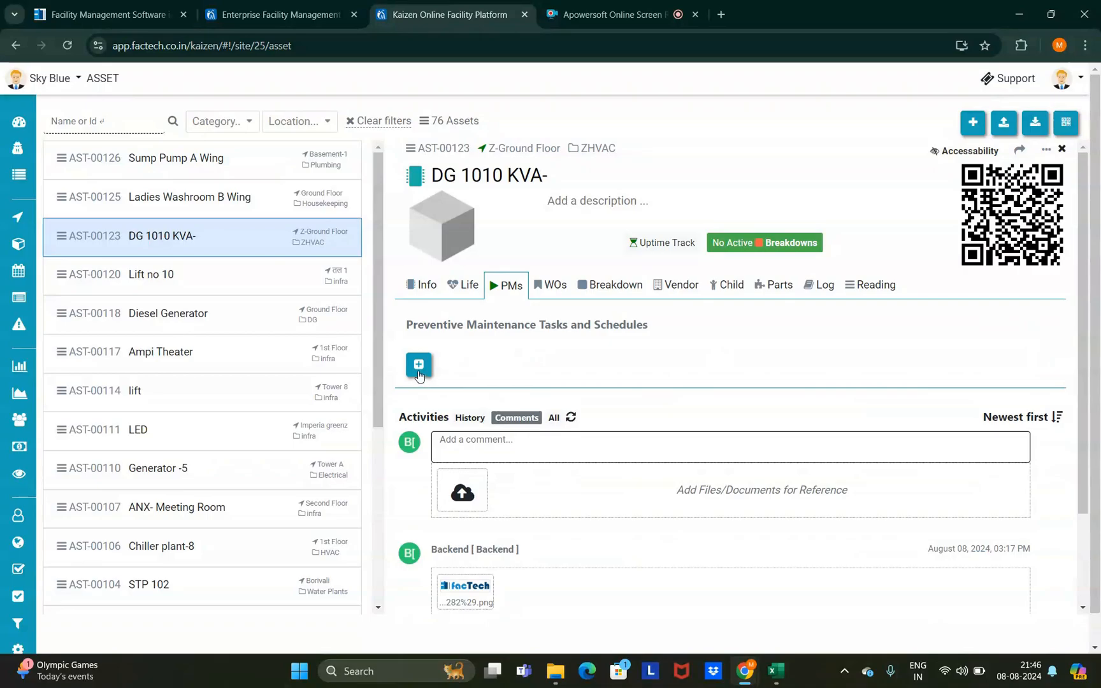
- Add a Blank PM Template PM named 'DG 1010 KVA-Monthly' to the asset
click(418, 364)
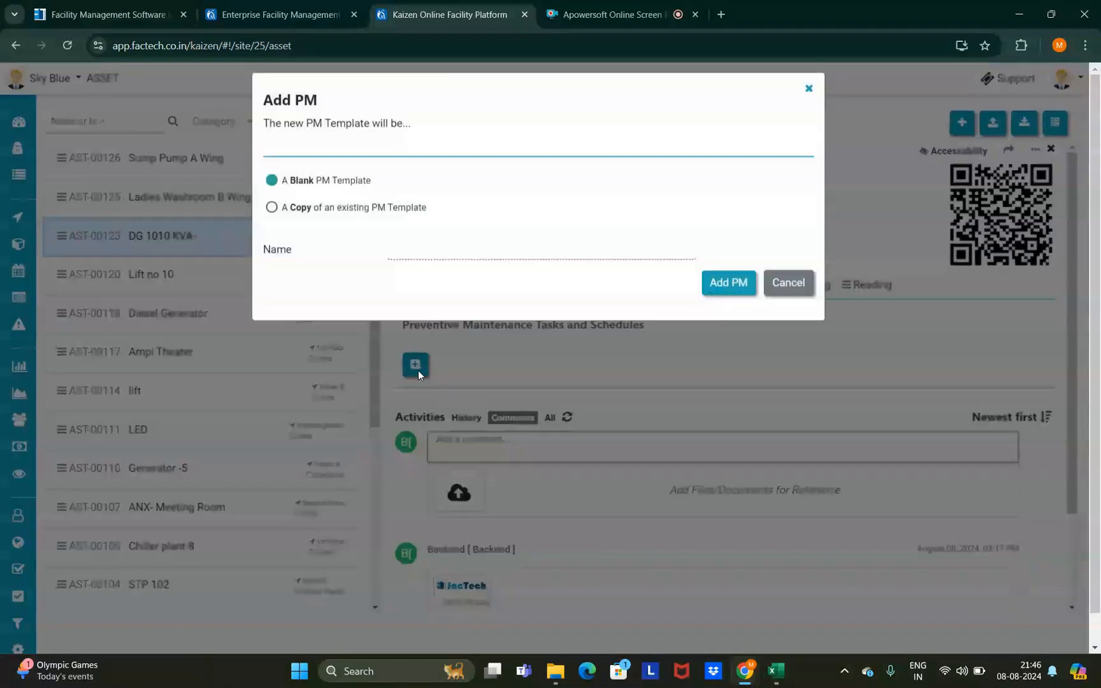
click(426, 259)
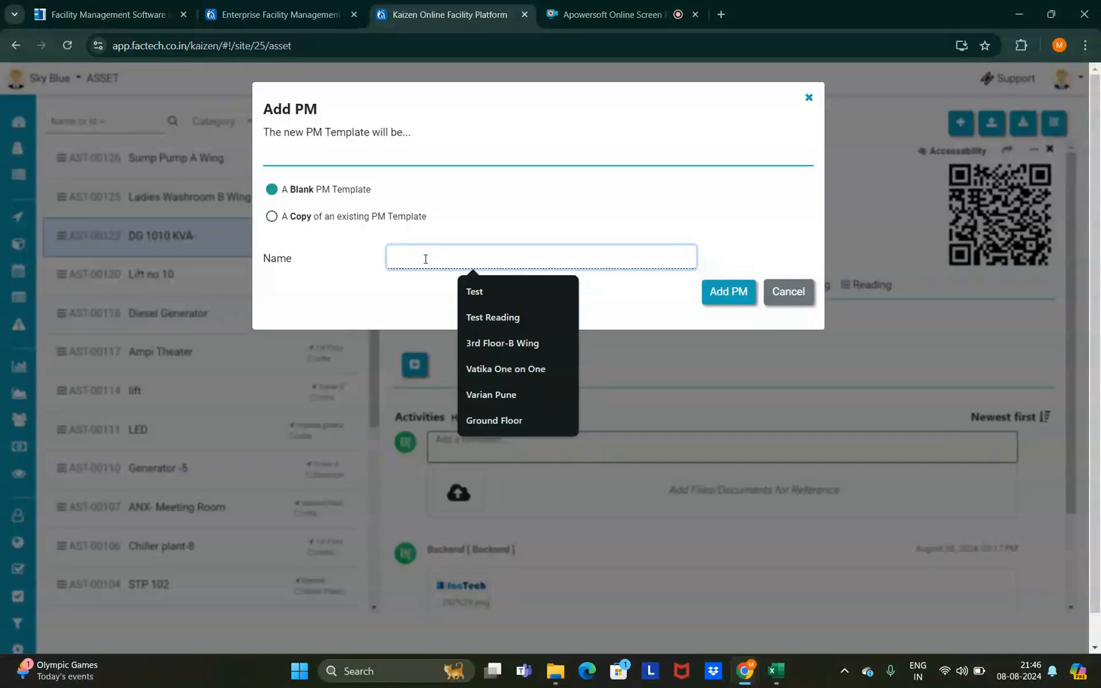
text(DG 1010 KVA-)
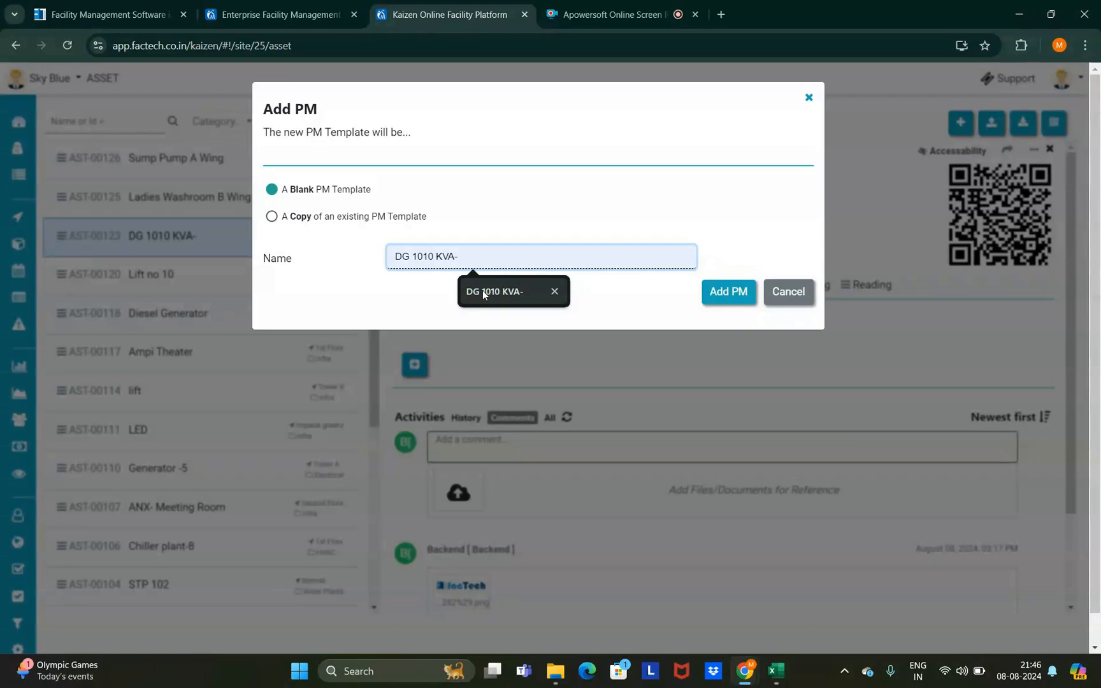
click(483, 290)
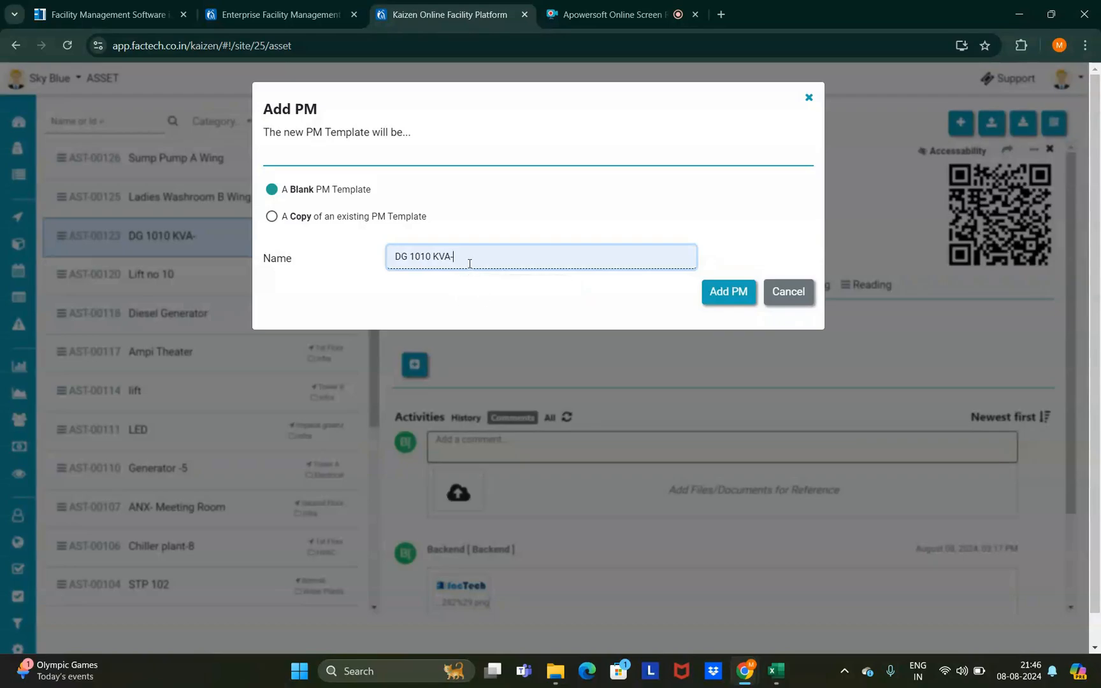
text(Monthly)
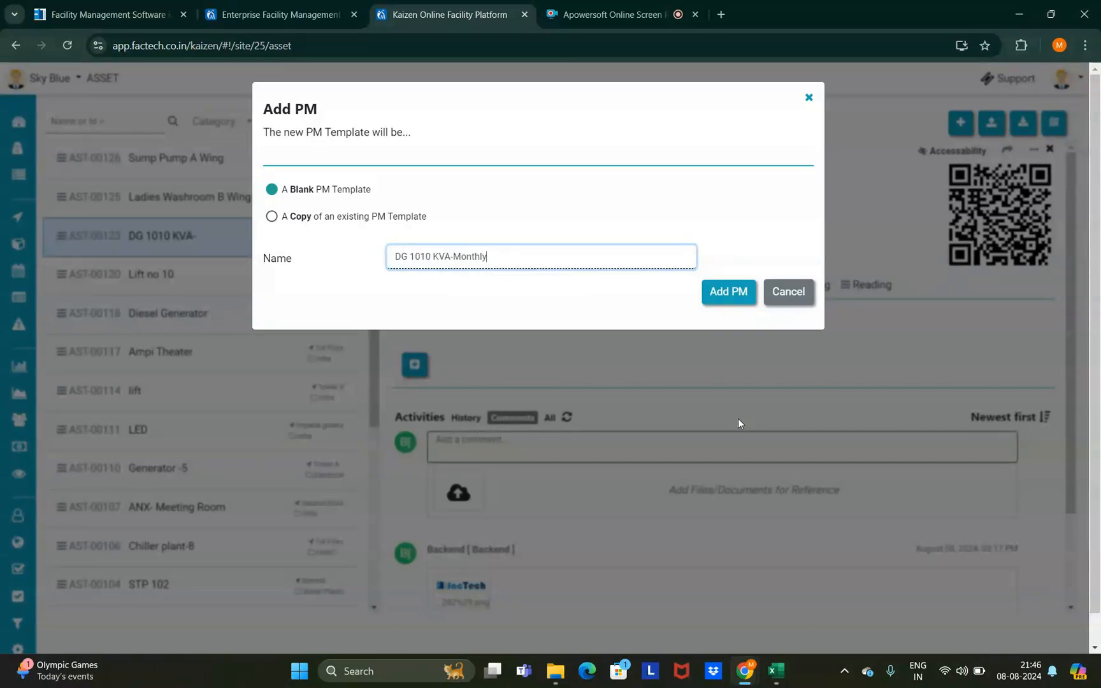
click(732, 299)
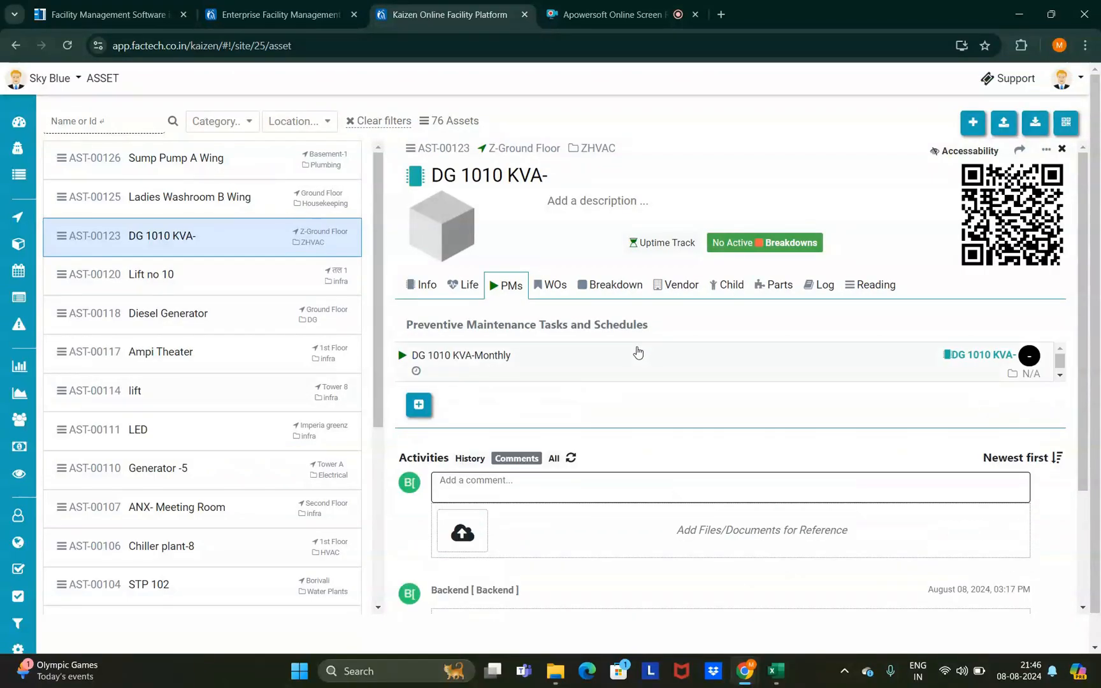
click(520, 368)
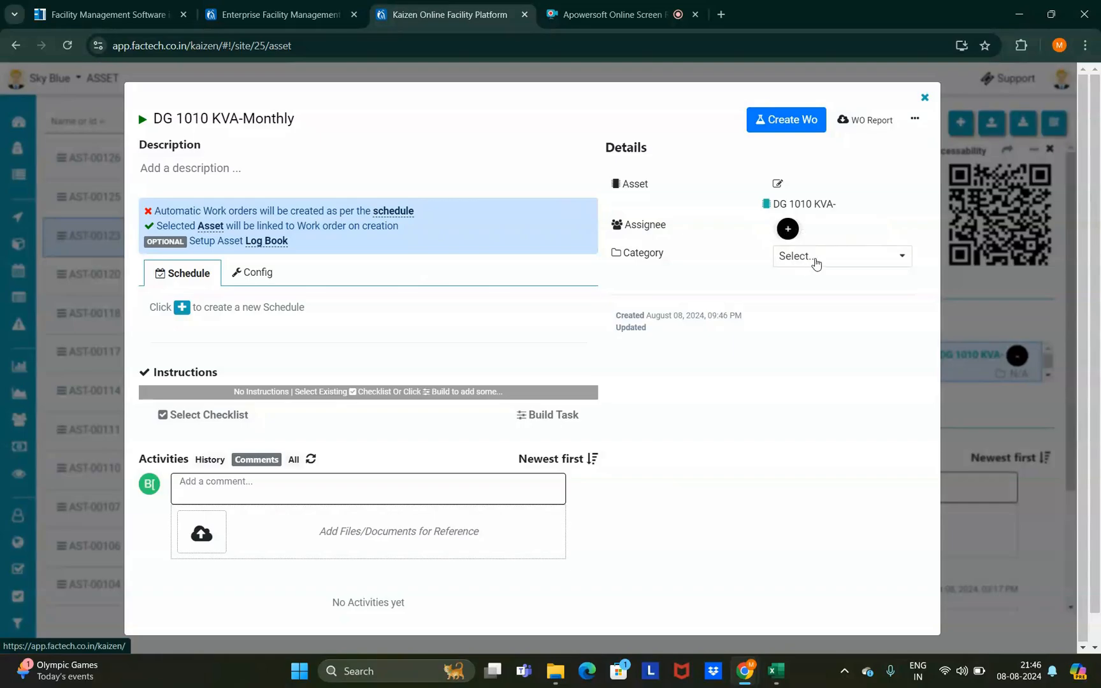
click(809, 261)
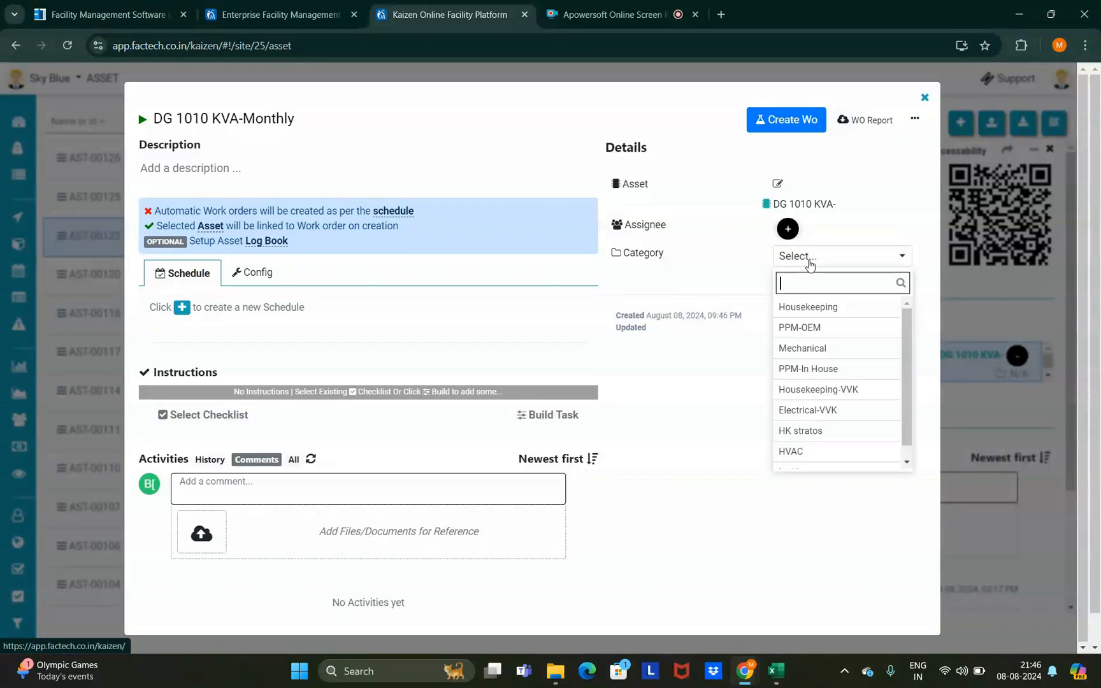
click(808, 262)
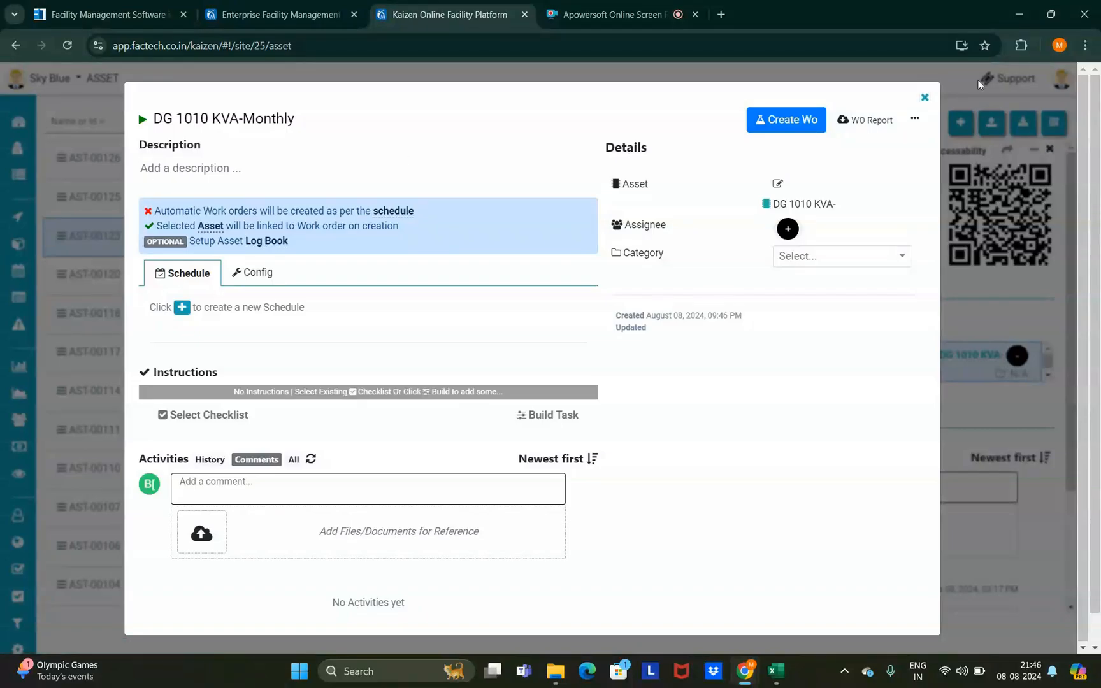
click(924, 97)
mouse_move(28, 472)
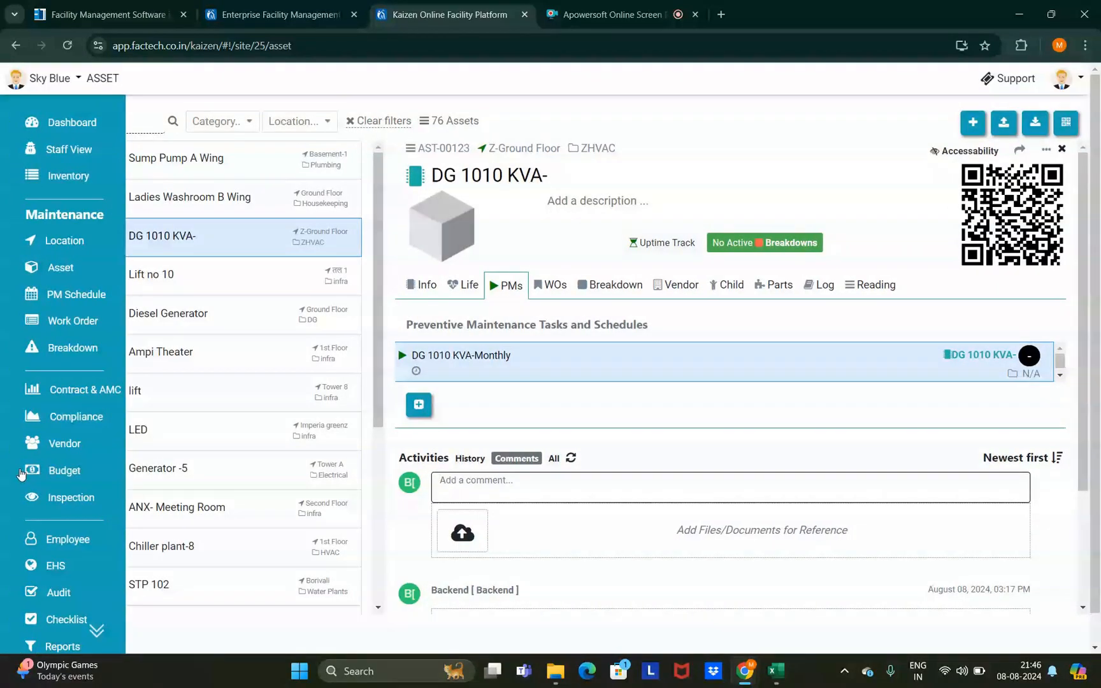
scroll(62, 615, down, 1)
- Go to Setup's PM Category list
click(58, 635)
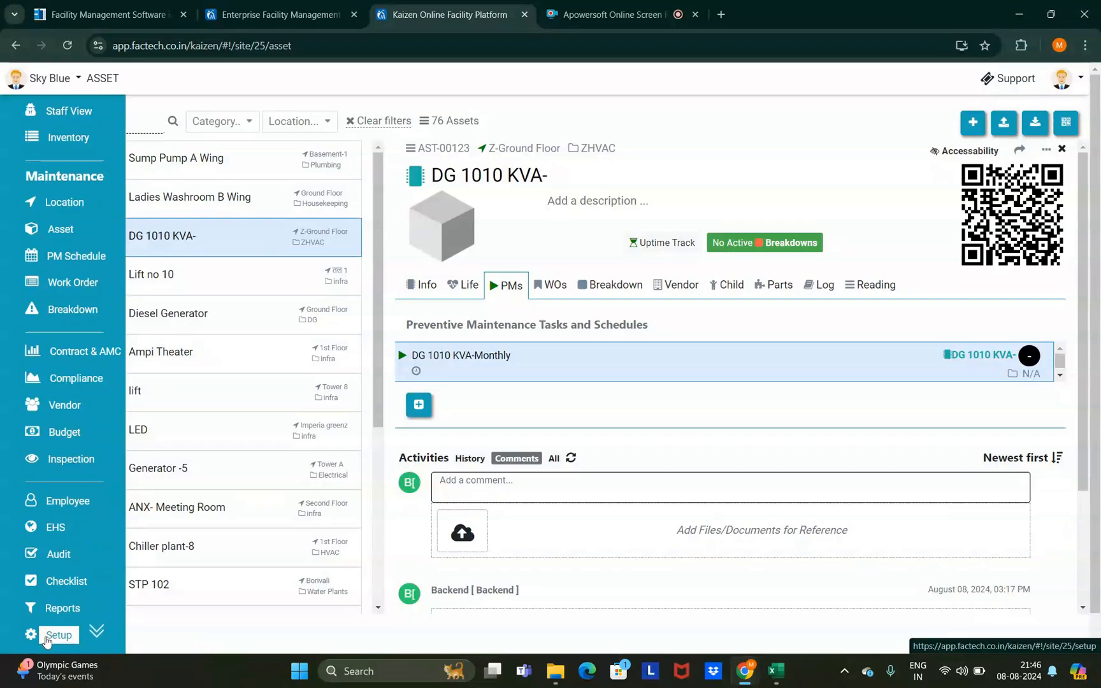
scroll(280, 125, down, 1)
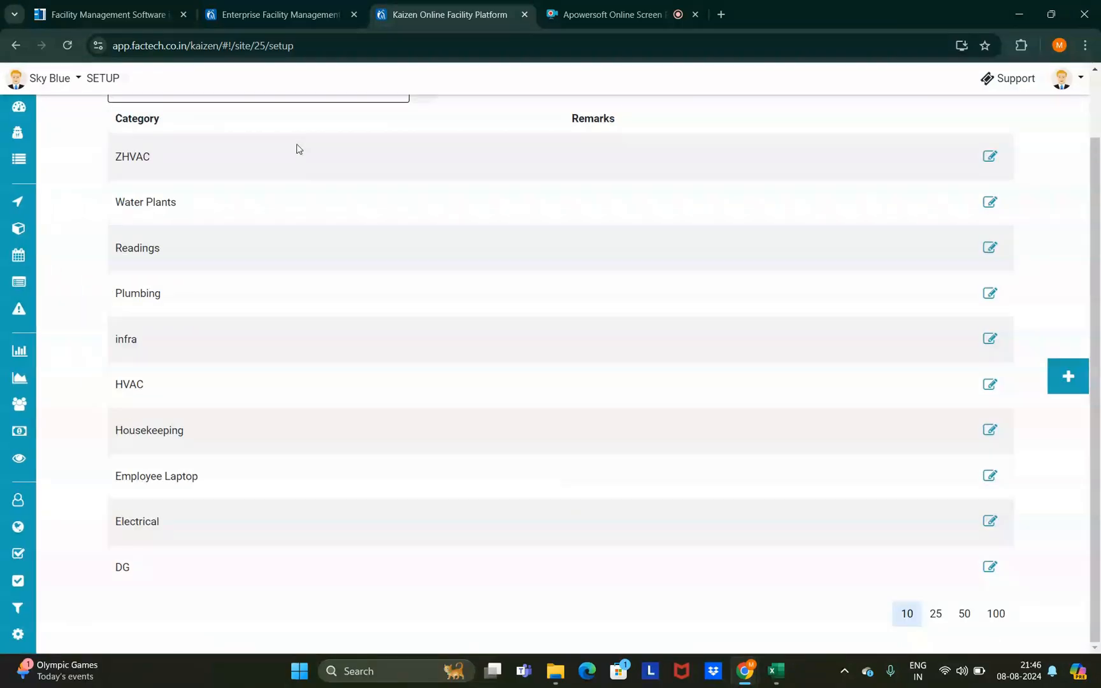
scroll(290, 137, up, 1)
click(274, 119)
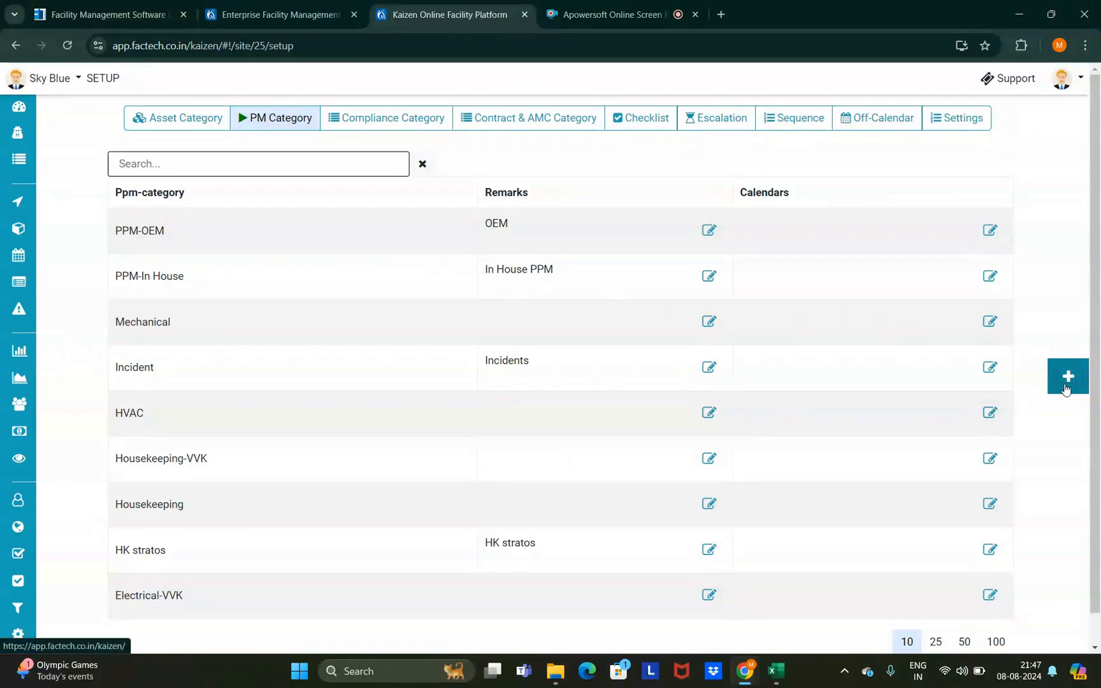
- Save a new PM category named 'Test' with remarks 'Test'
click(1067, 382)
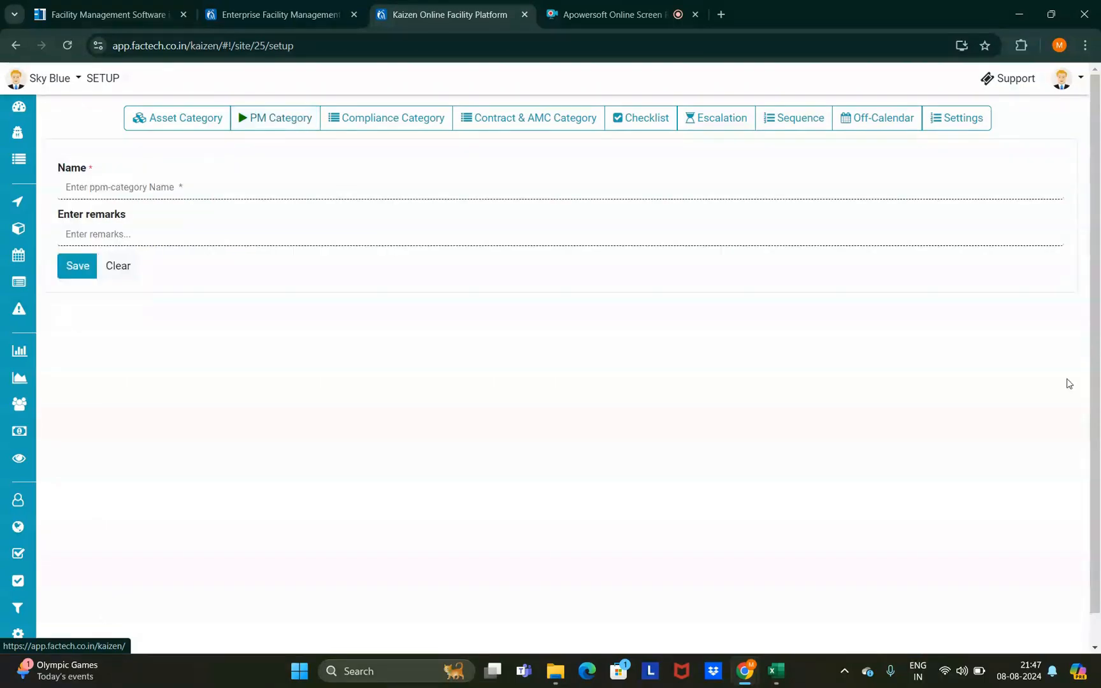
click(133, 186)
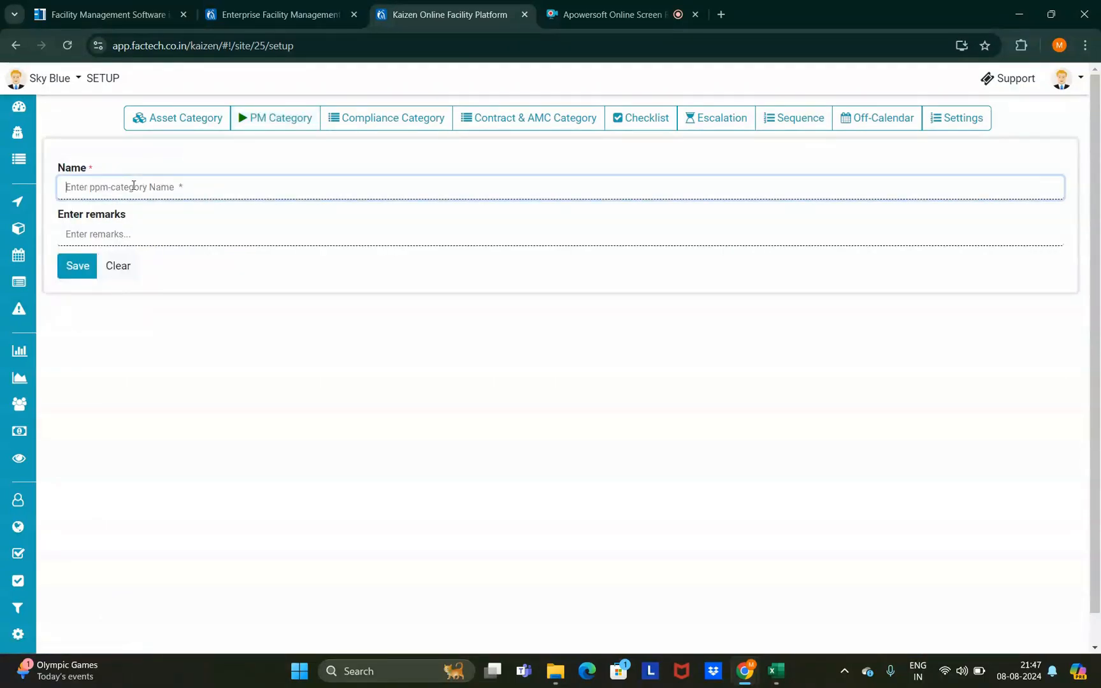
text(Test)
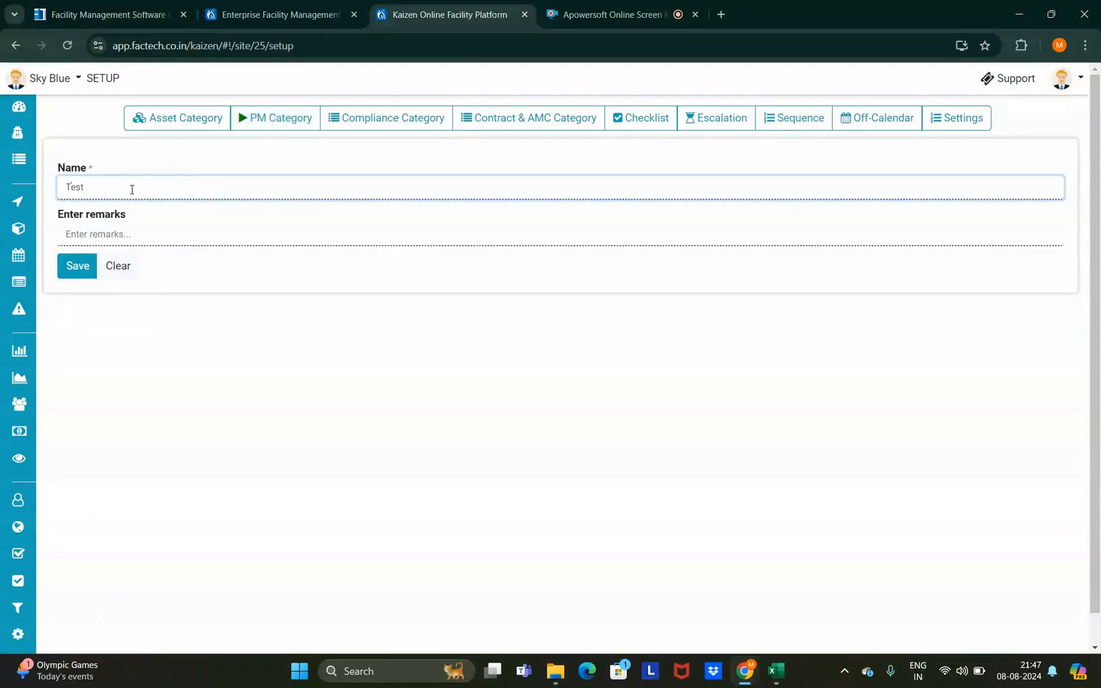
click(104, 233)
text(Test)
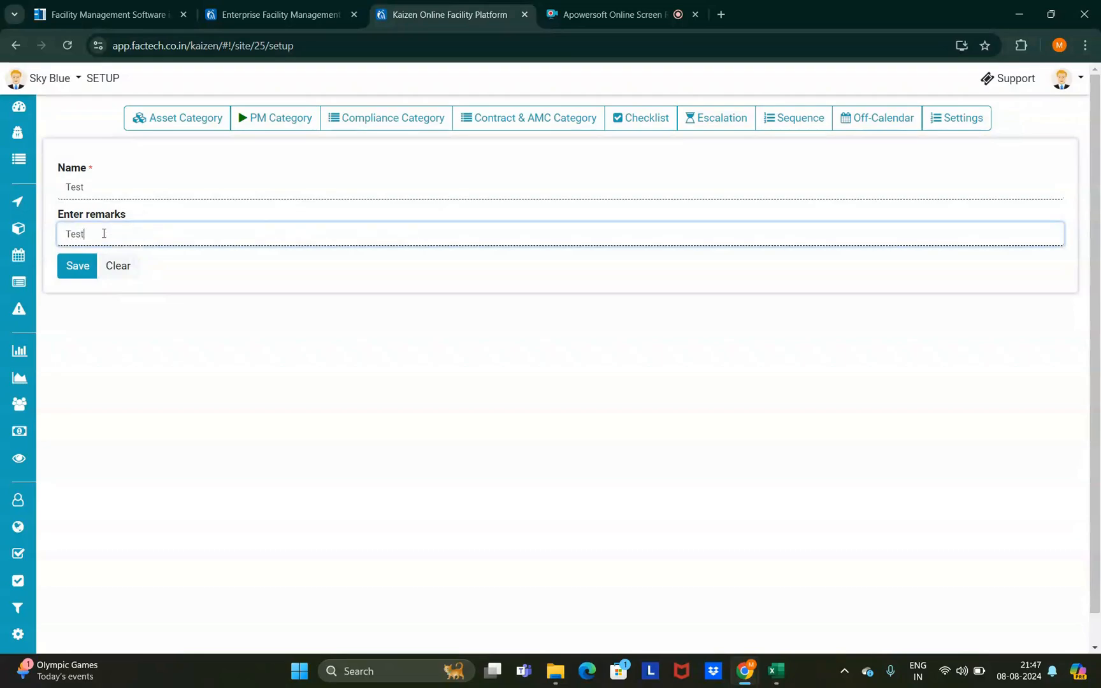
click(79, 266)
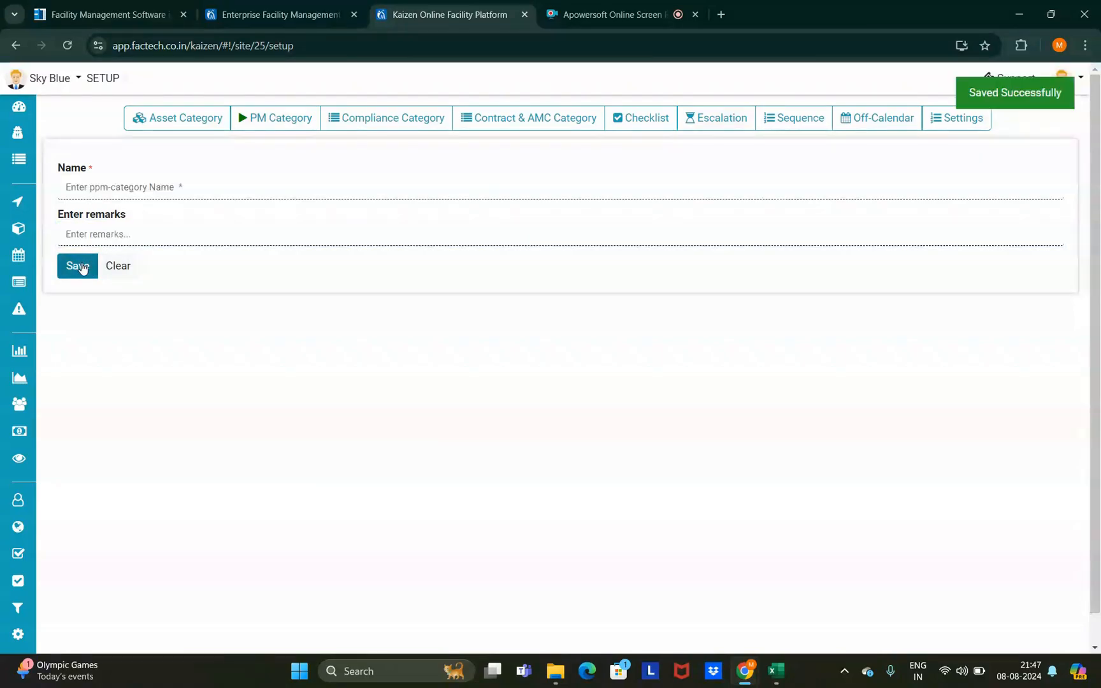
- Reload and reopen the DG 1010 KVA-Monthly PM from asset DG 1010 KVA-'s PMs
click(67, 45)
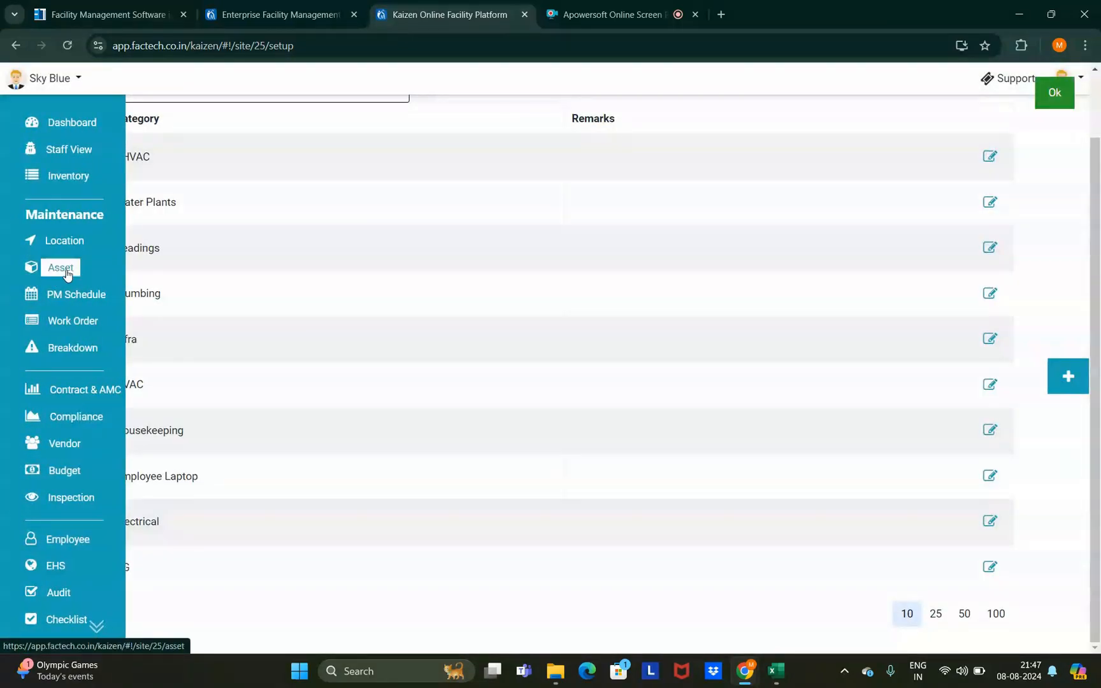
click(52, 268)
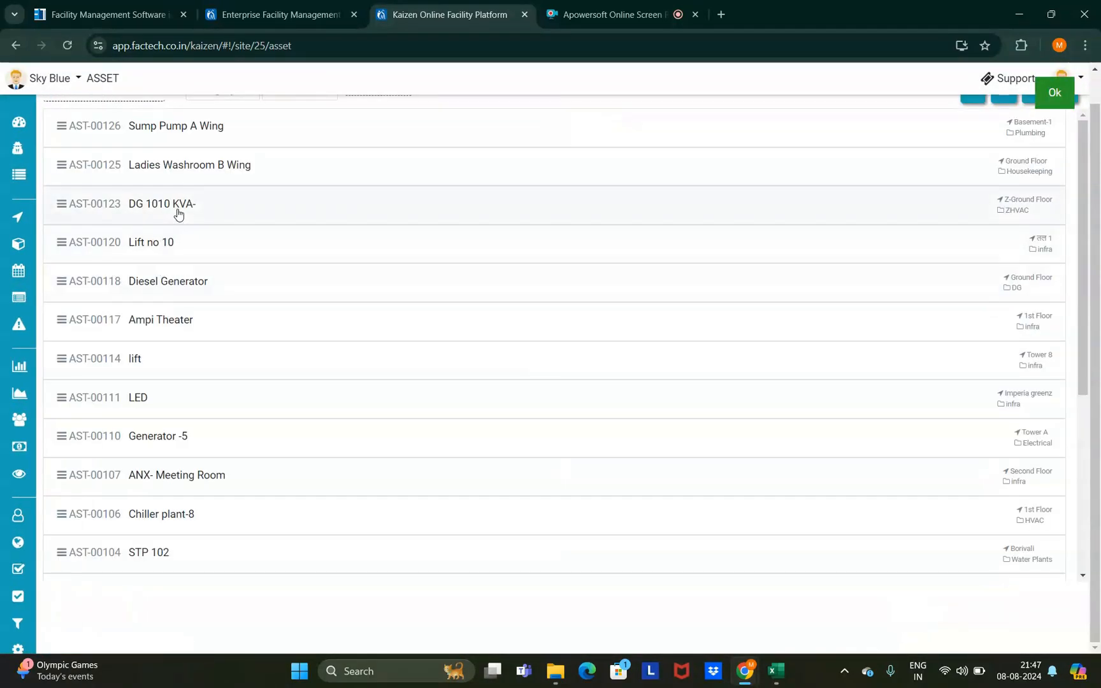
click(180, 215)
click(507, 253)
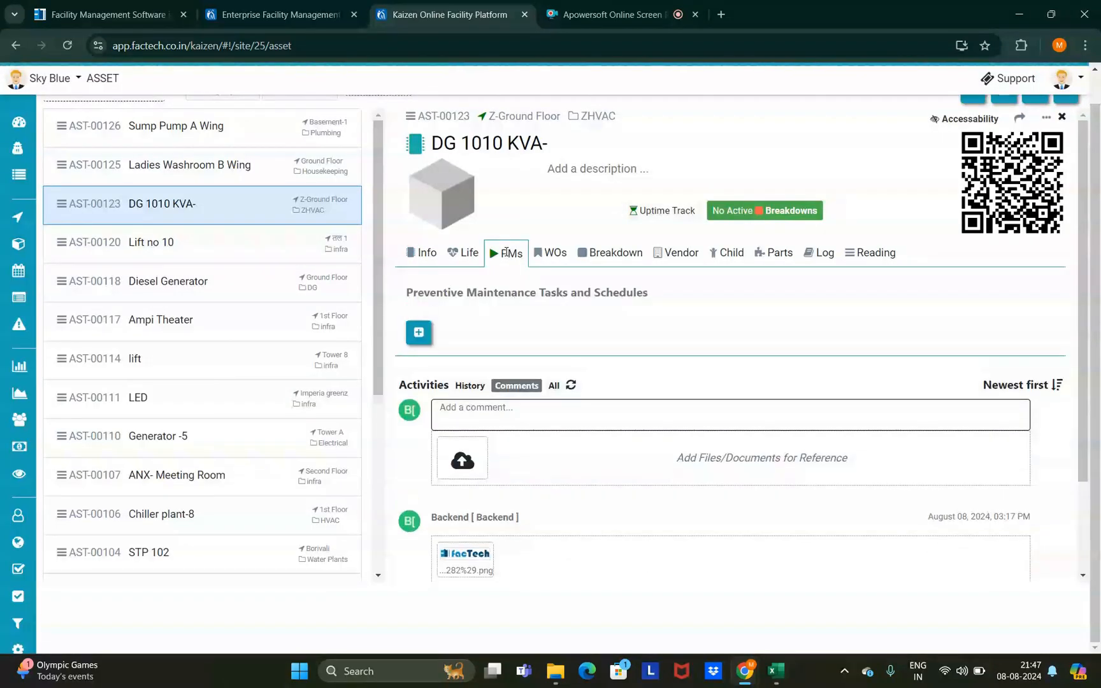
click(531, 330)
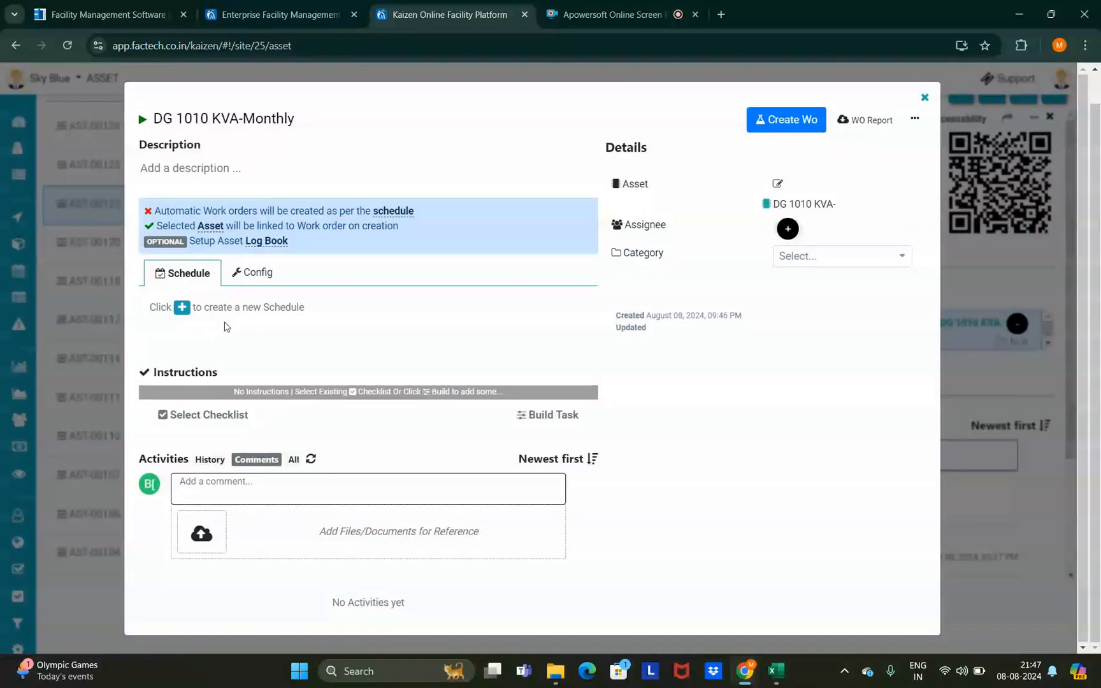
- Add a daily recurrence schedule at 05:00, 07:00, 09:00 and 11:00 AM
click(182, 308)
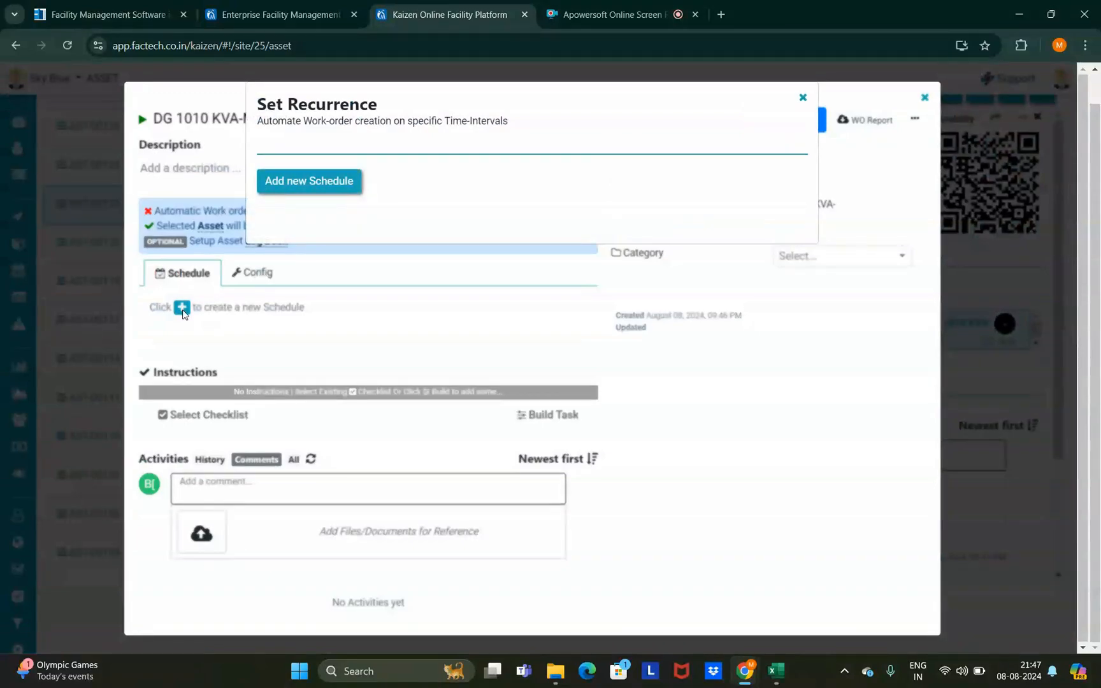
click(289, 184)
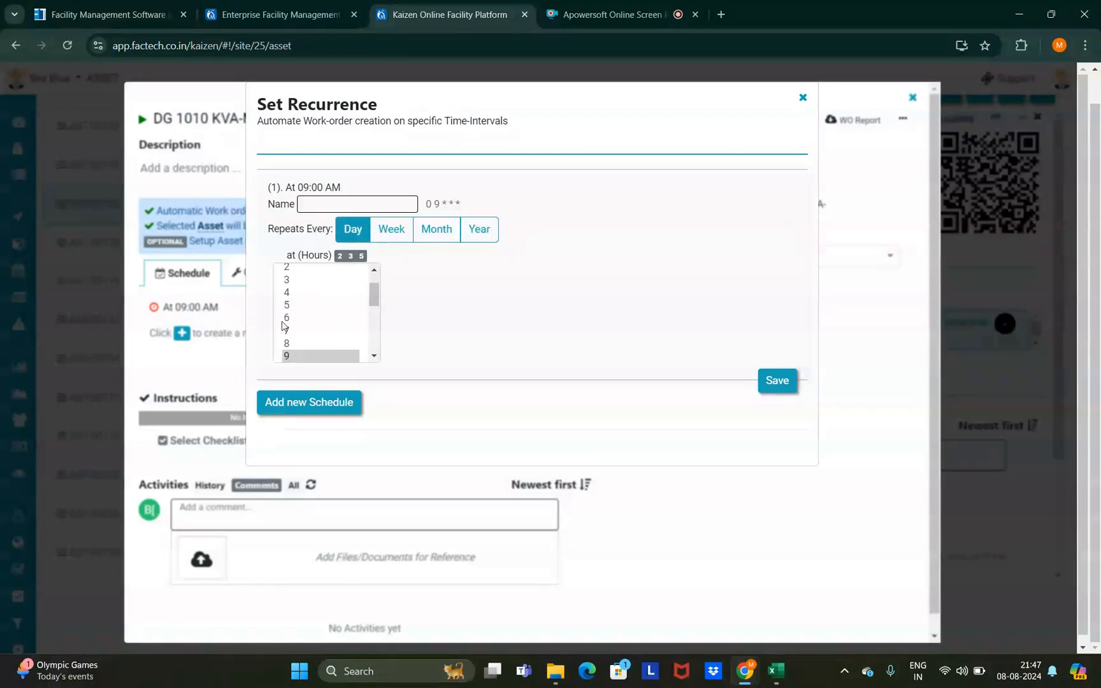
click(294, 331)
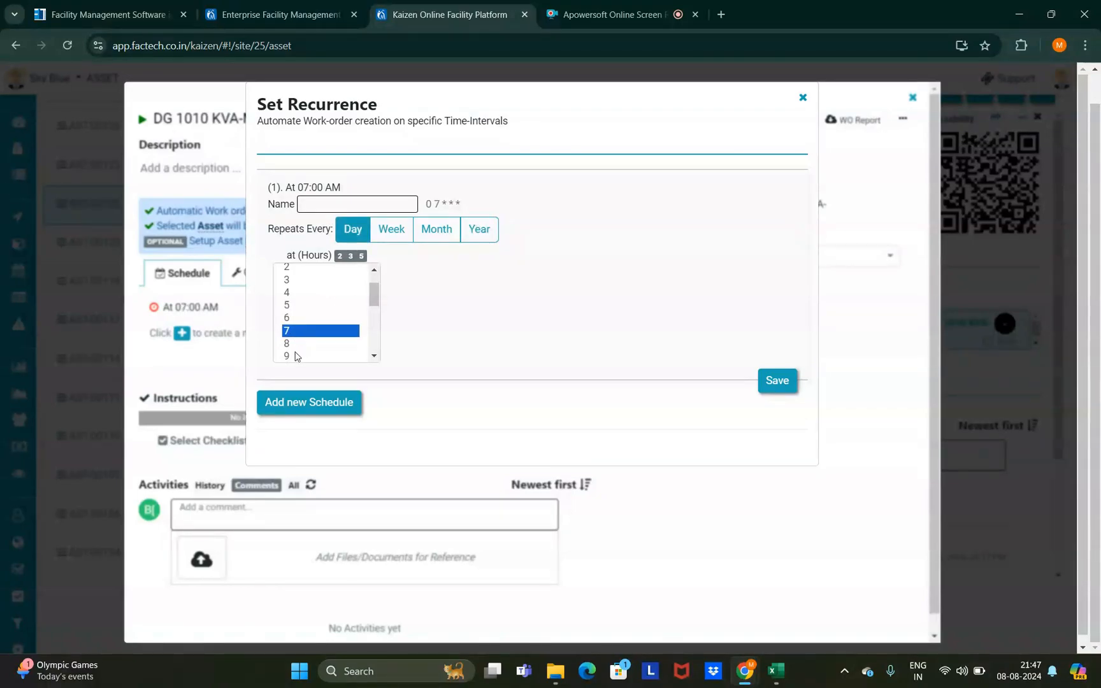
ctrl+click(295, 356)
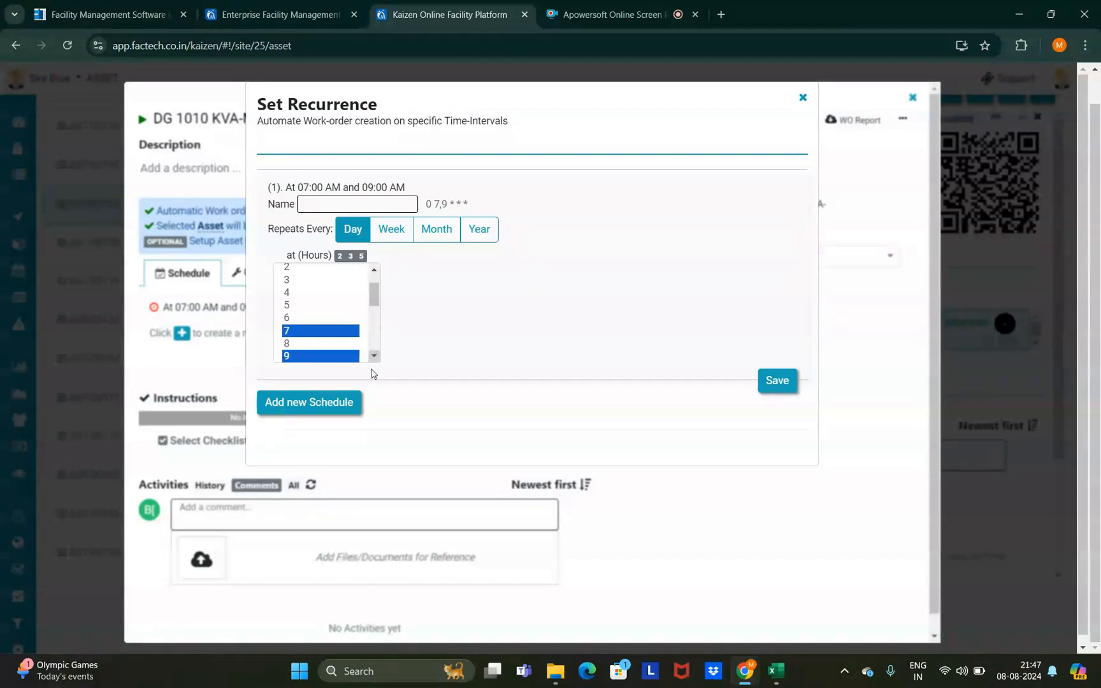
click(374, 355)
ctrl+click(303, 356)
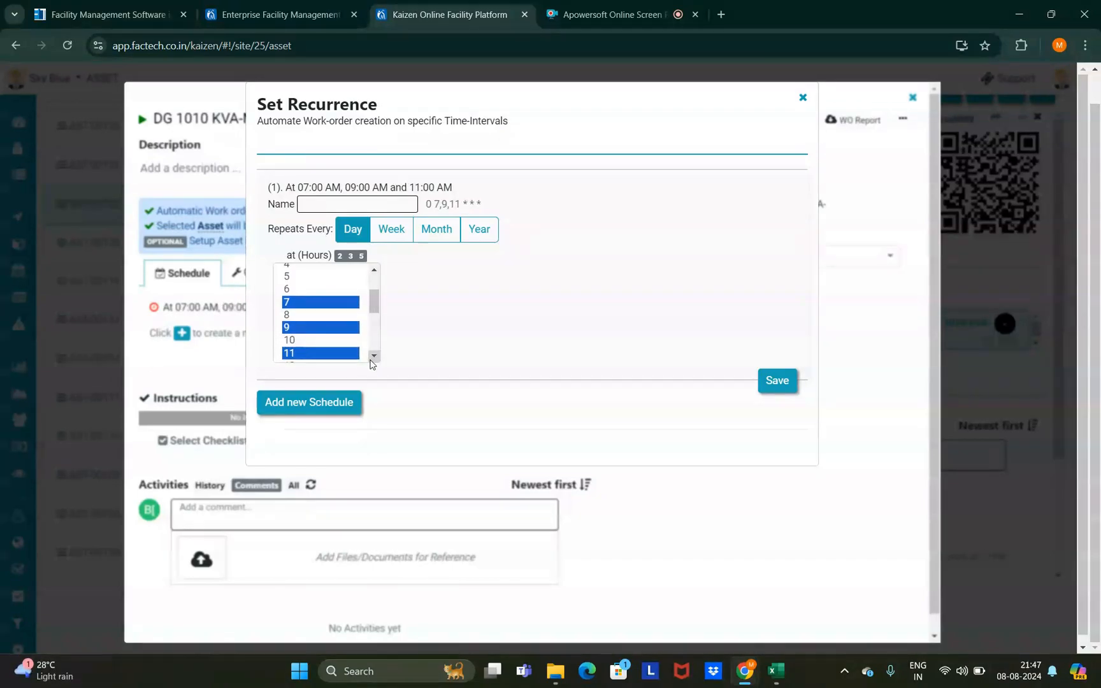
ctrl+click(291, 278)
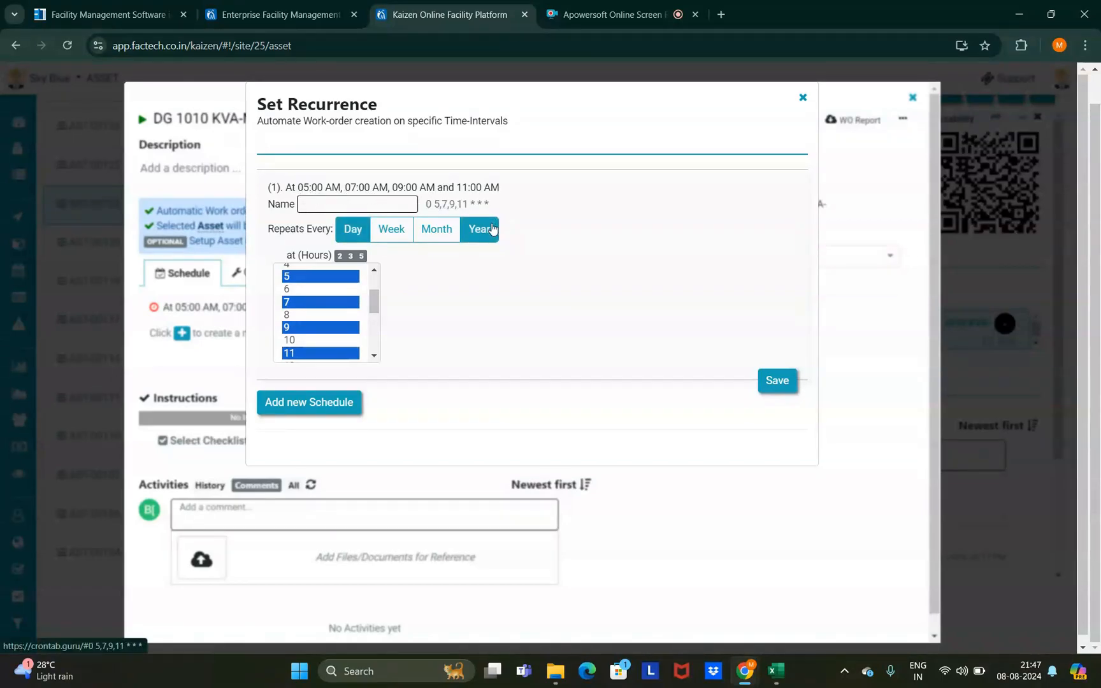
- Switch the schedule to weekly, running Monday through Friday
click(391, 230)
click(325, 287)
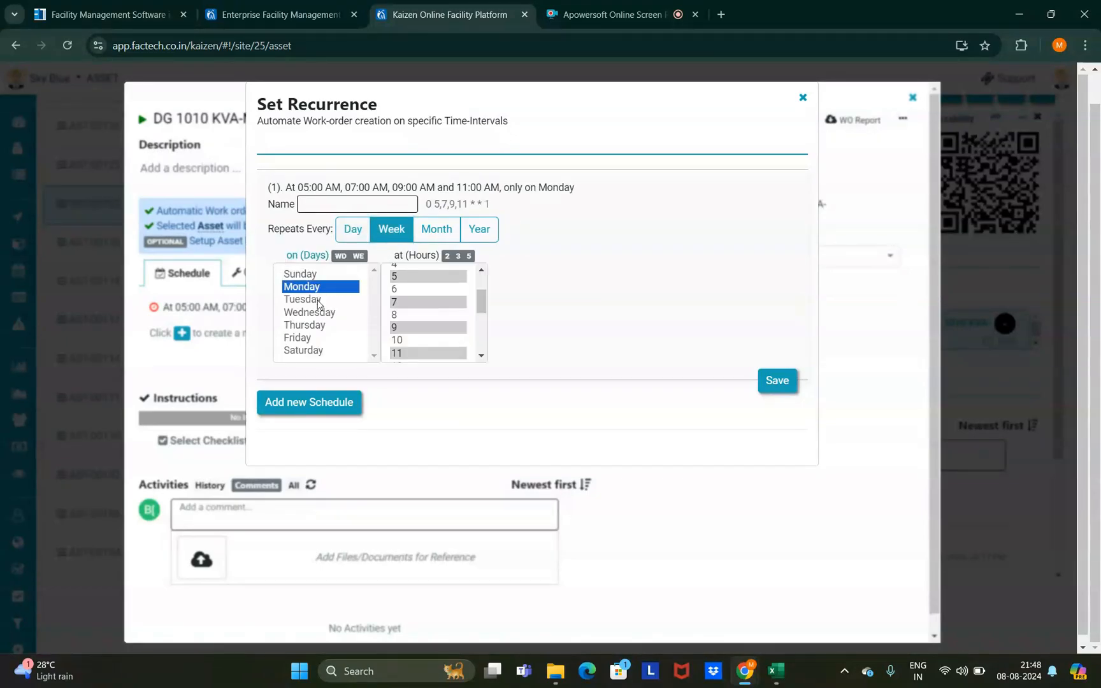
click(318, 301)
click(319, 324)
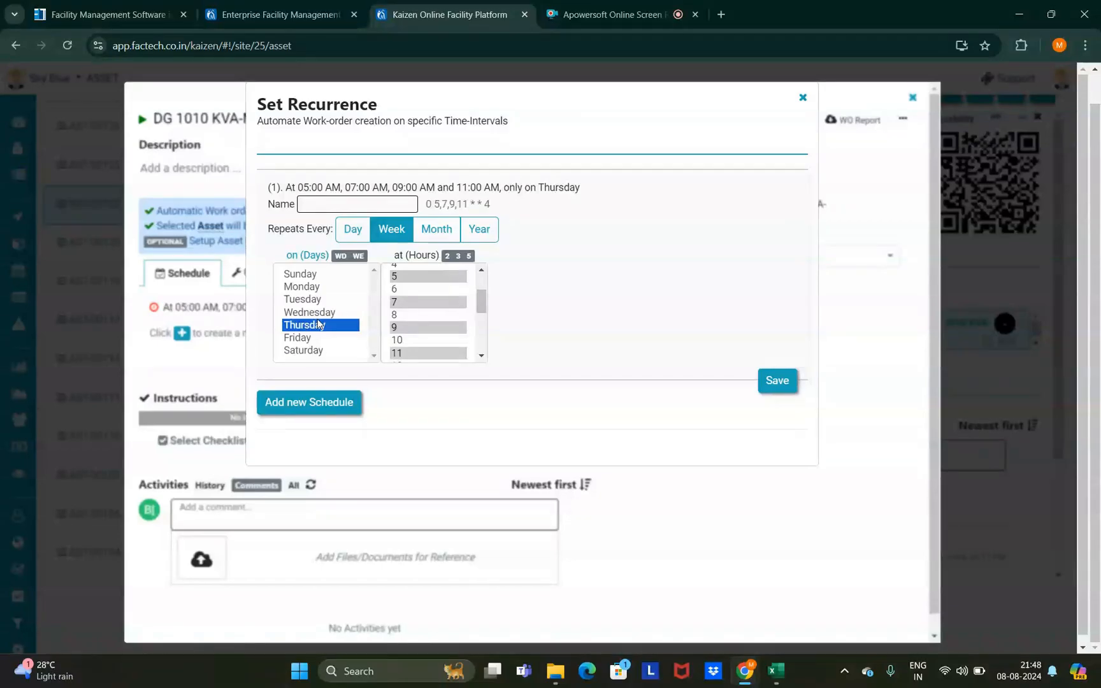
ctrl+click(313, 313)
ctrl+click(314, 300)
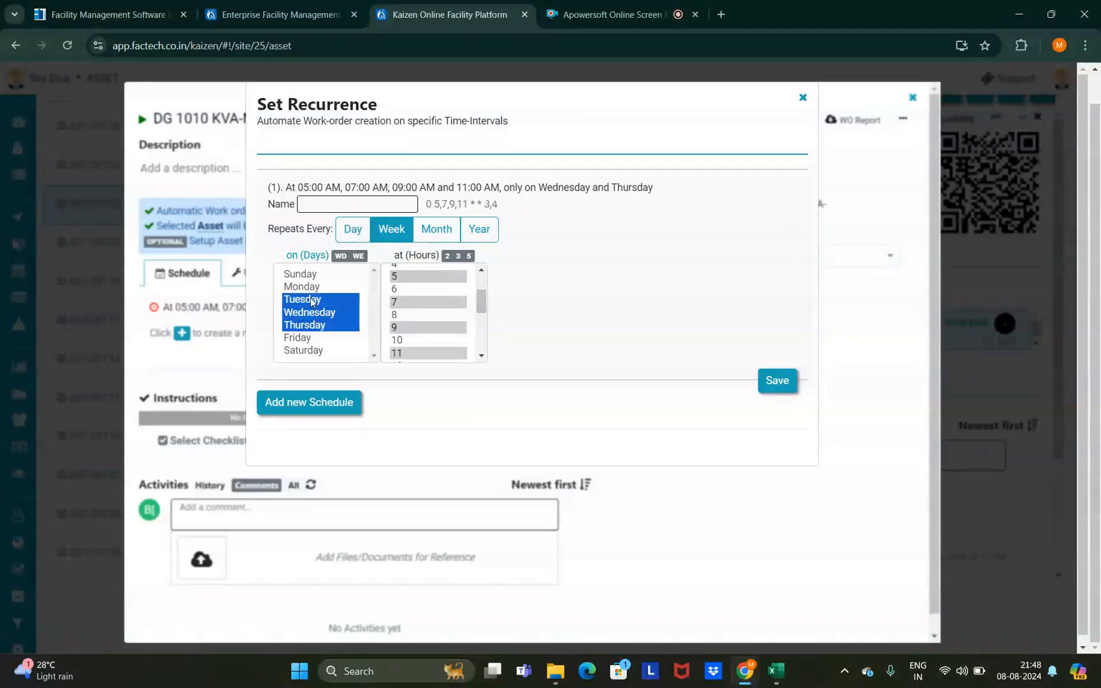
ctrl+click(309, 288)
ctrl+click(306, 338)
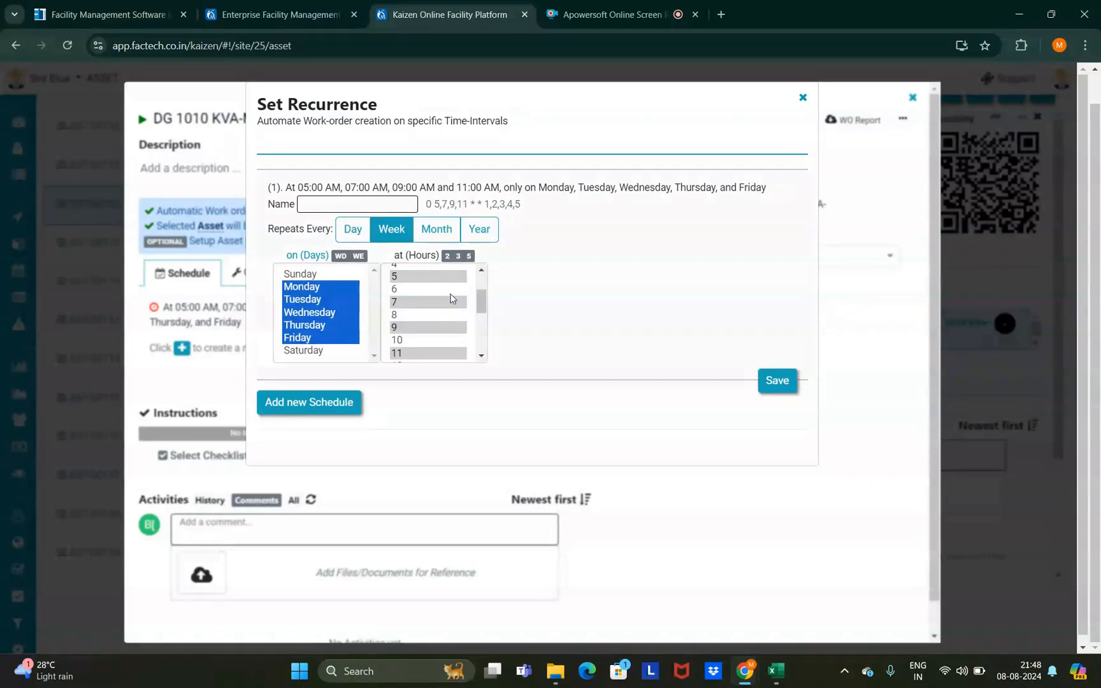
- Switch the schedule to monthly, keeping the 1st as a run date
click(437, 236)
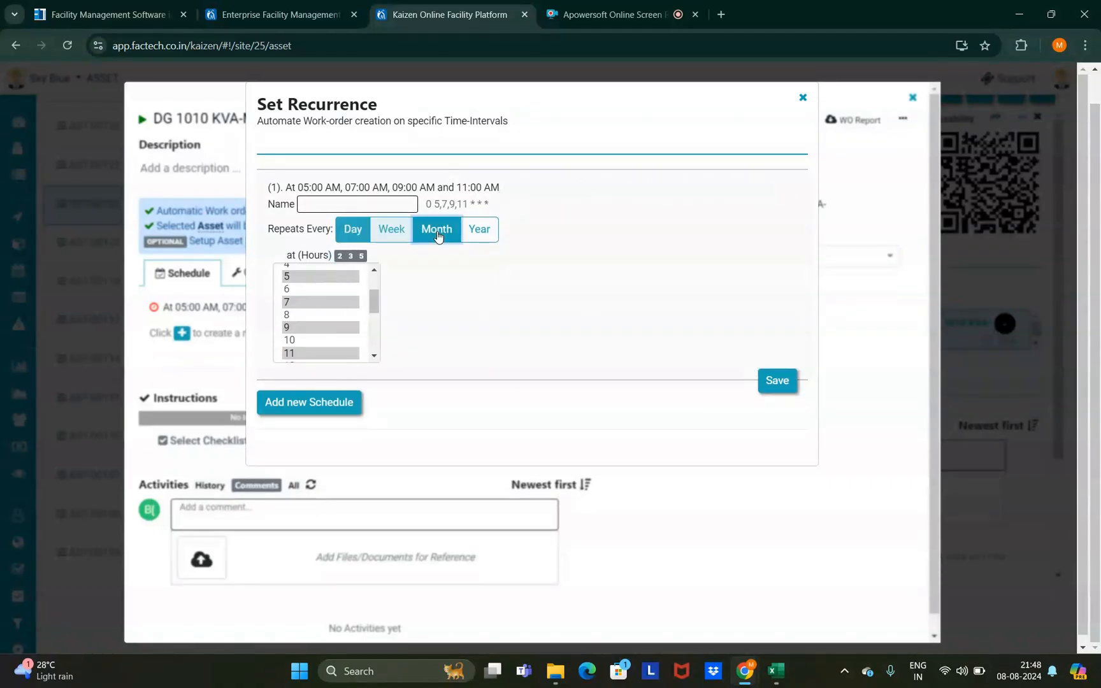
click(424, 236)
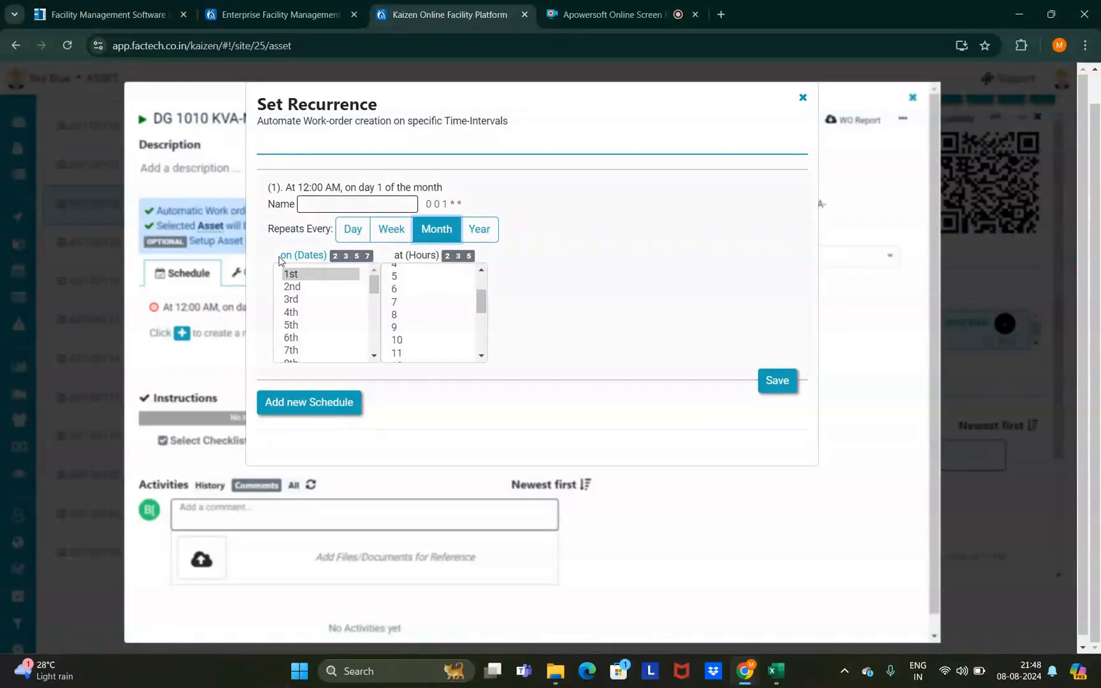
drag(278, 256, 325, 254)
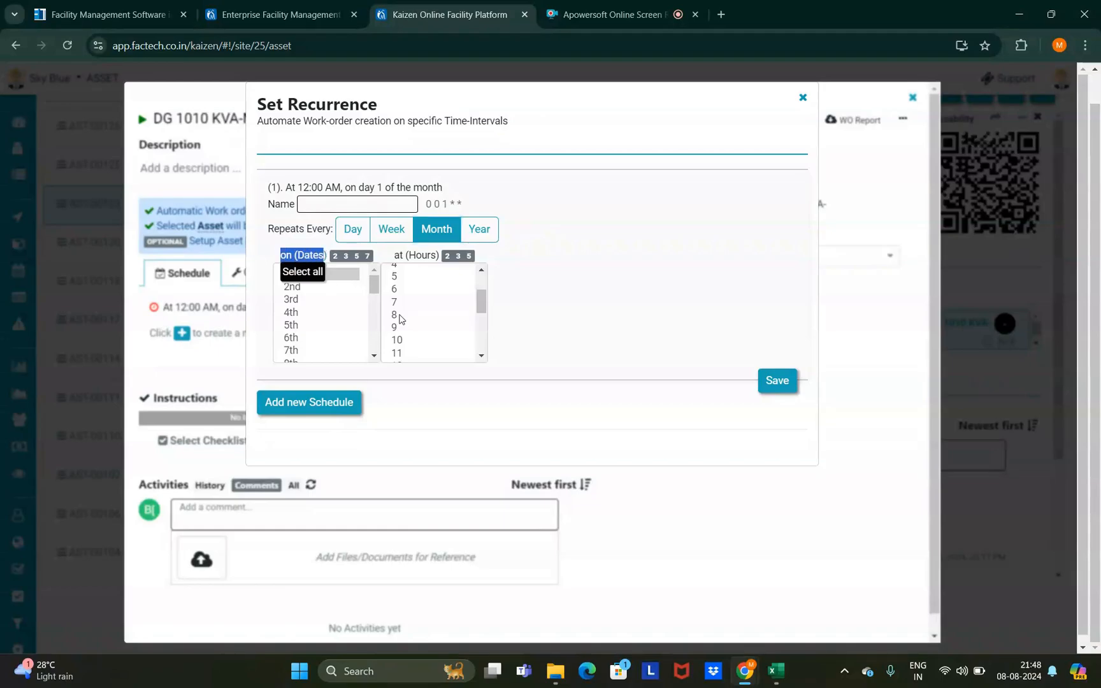
click(546, 314)
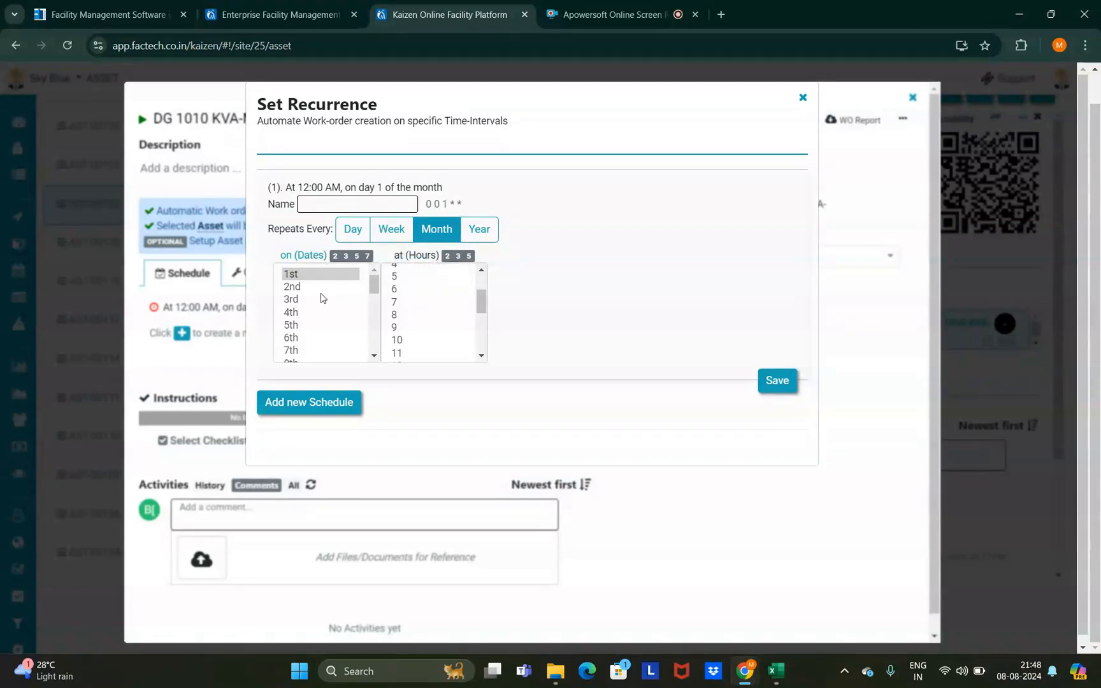
click(373, 359)
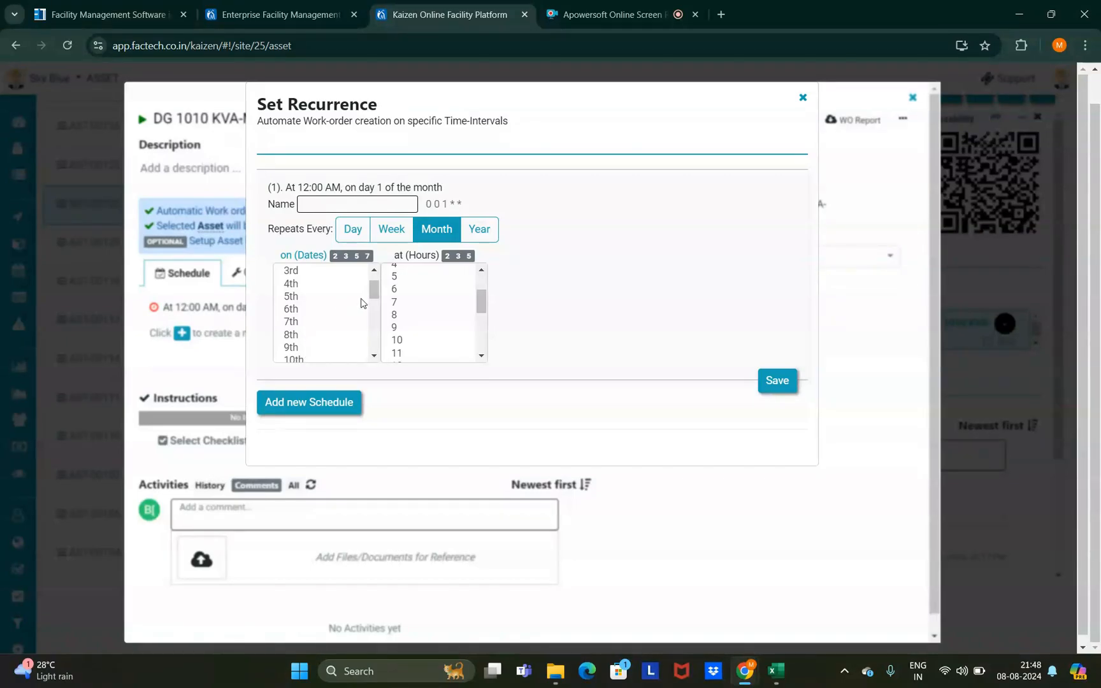
drag(373, 293, 374, 279)
click(425, 237)
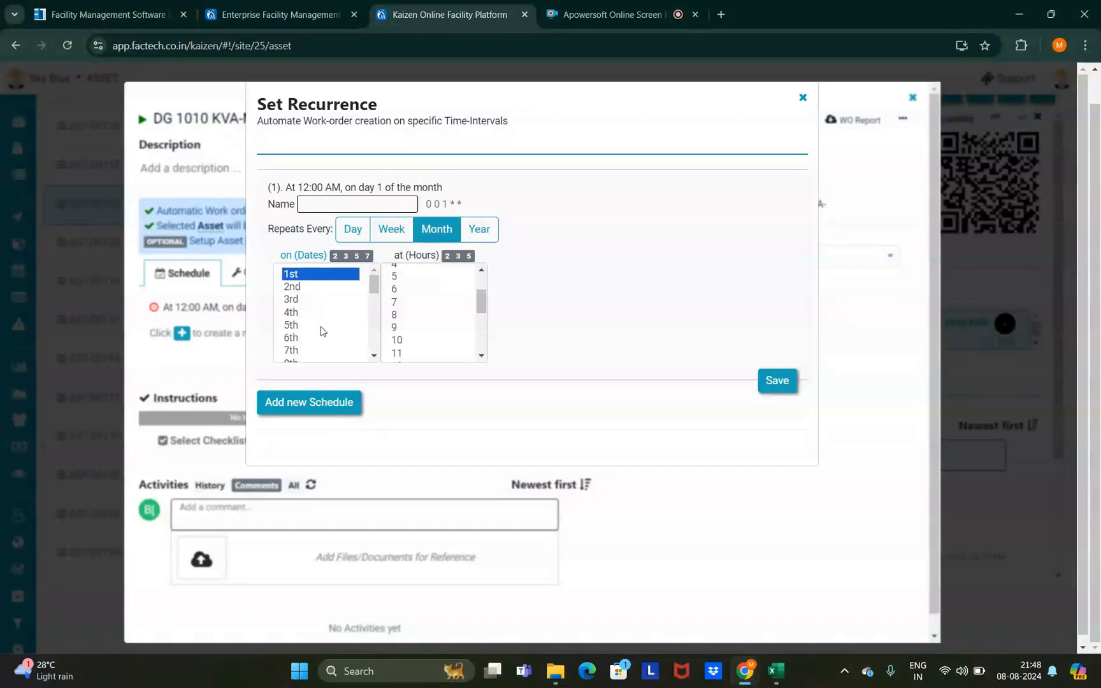
- Add the 15th as a run date, leaving the time at 12:00 AM
click(374, 356)
click(375, 358)
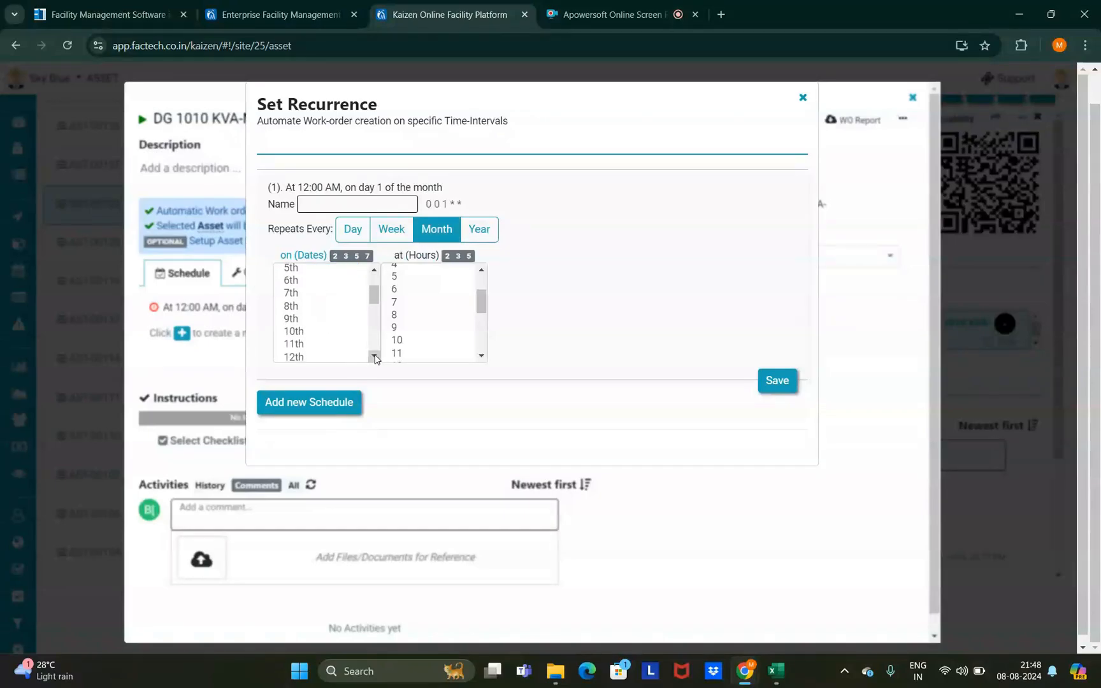
click(375, 358)
click(375, 357)
ctrl+click(298, 340)
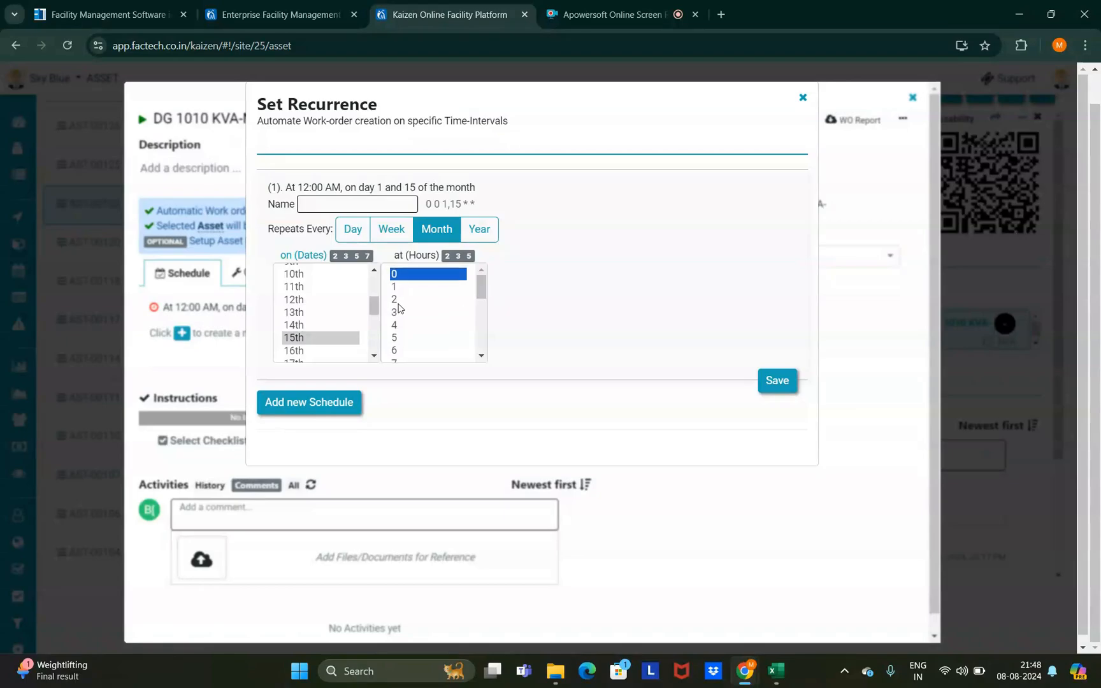
ctrl+click(439, 299)
ctrl+click(437, 298)
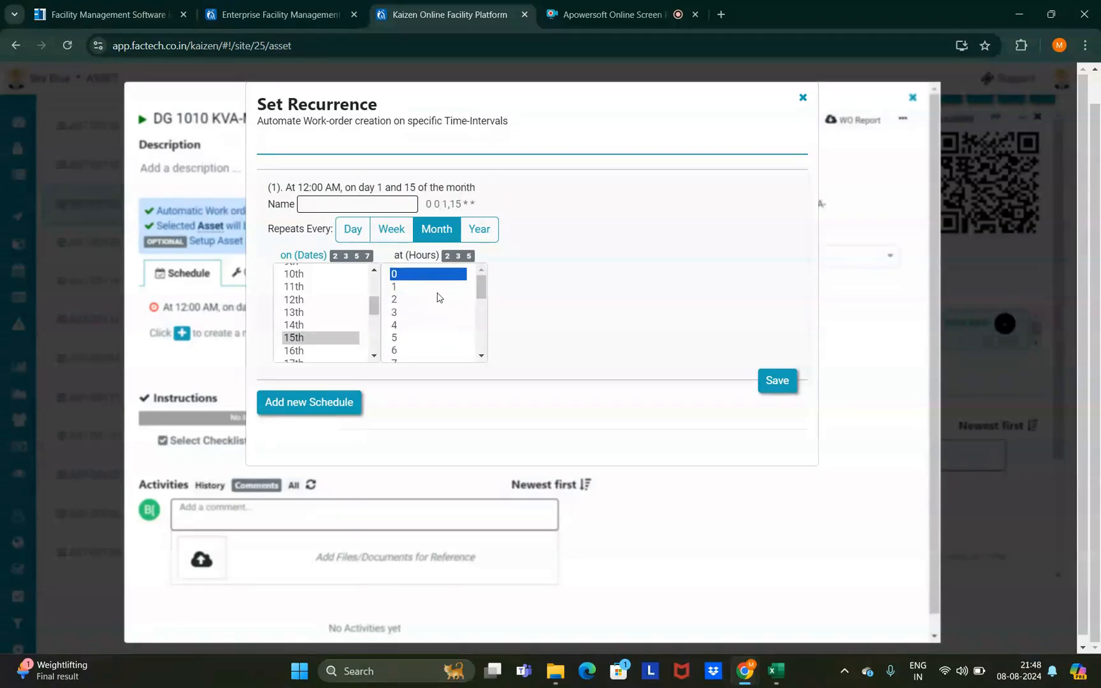
- Make the schedule yearly on the 1st of February, April and July
click(479, 231)
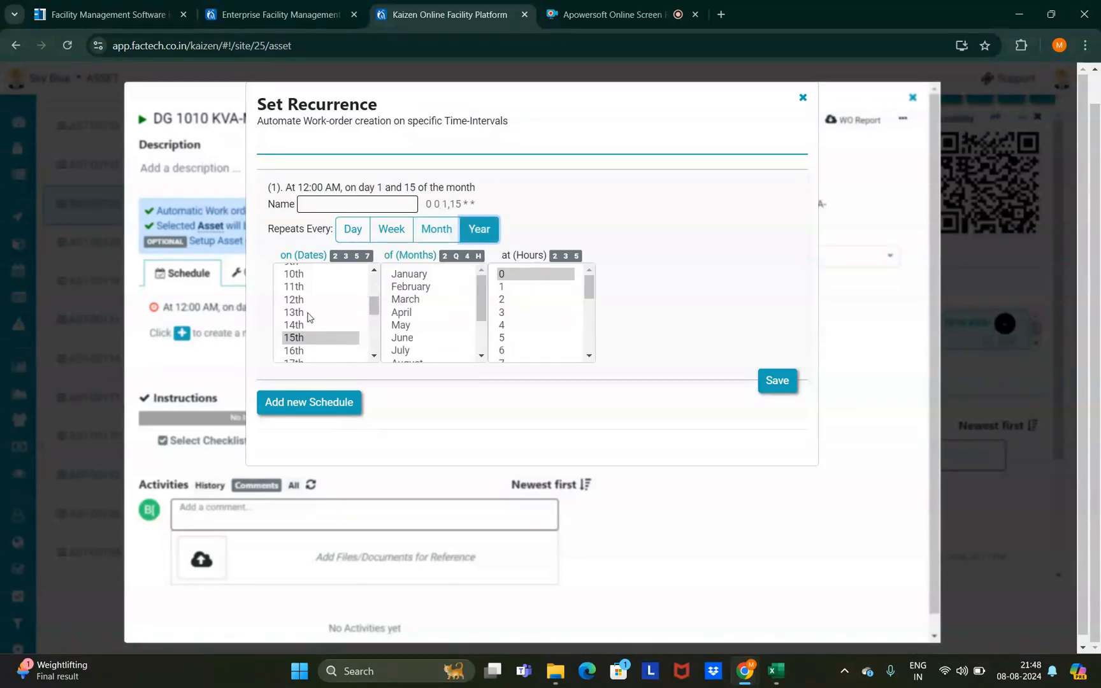
click(437, 229)
click(295, 274)
click(479, 229)
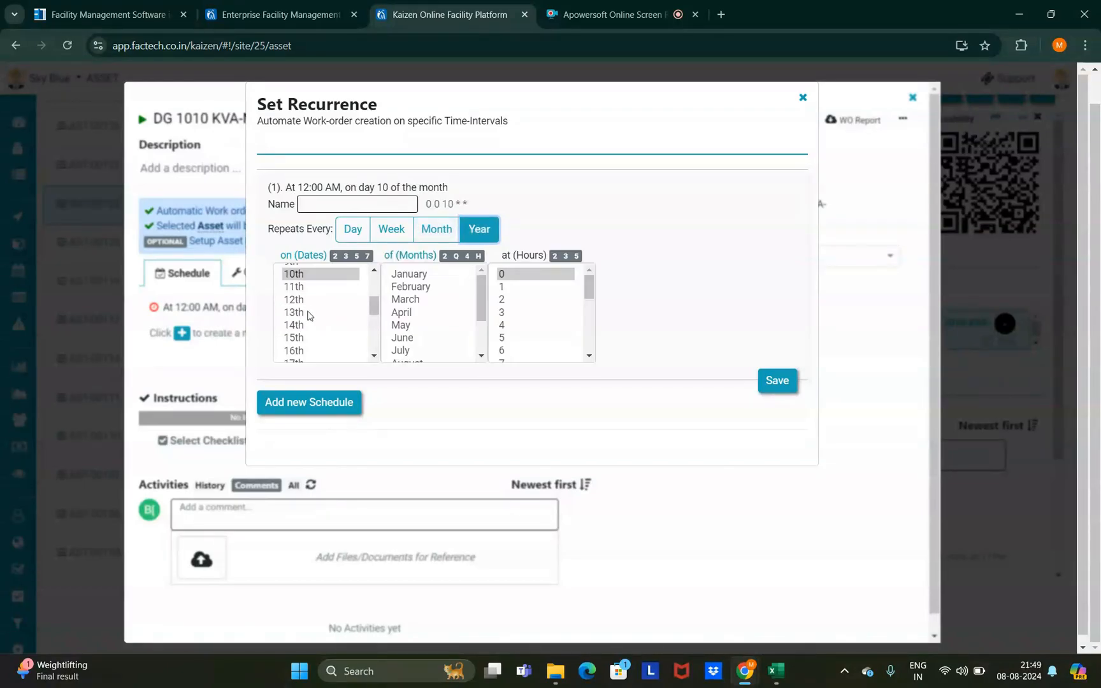
click(294, 312)
click(436, 230)
click(479, 230)
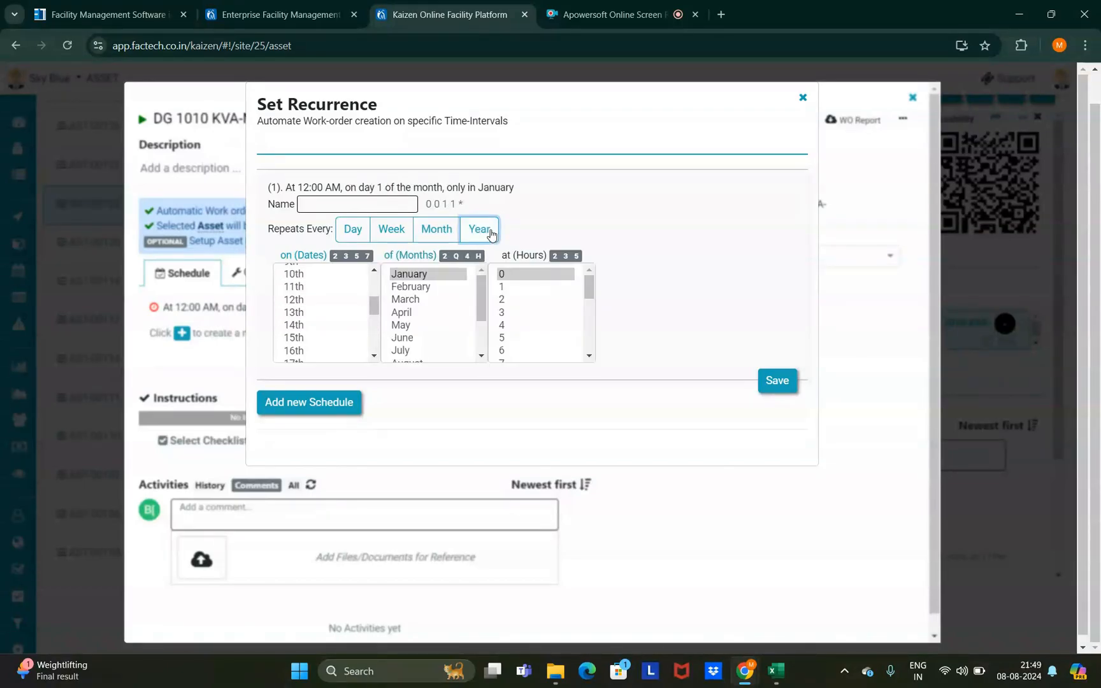
click(436, 313)
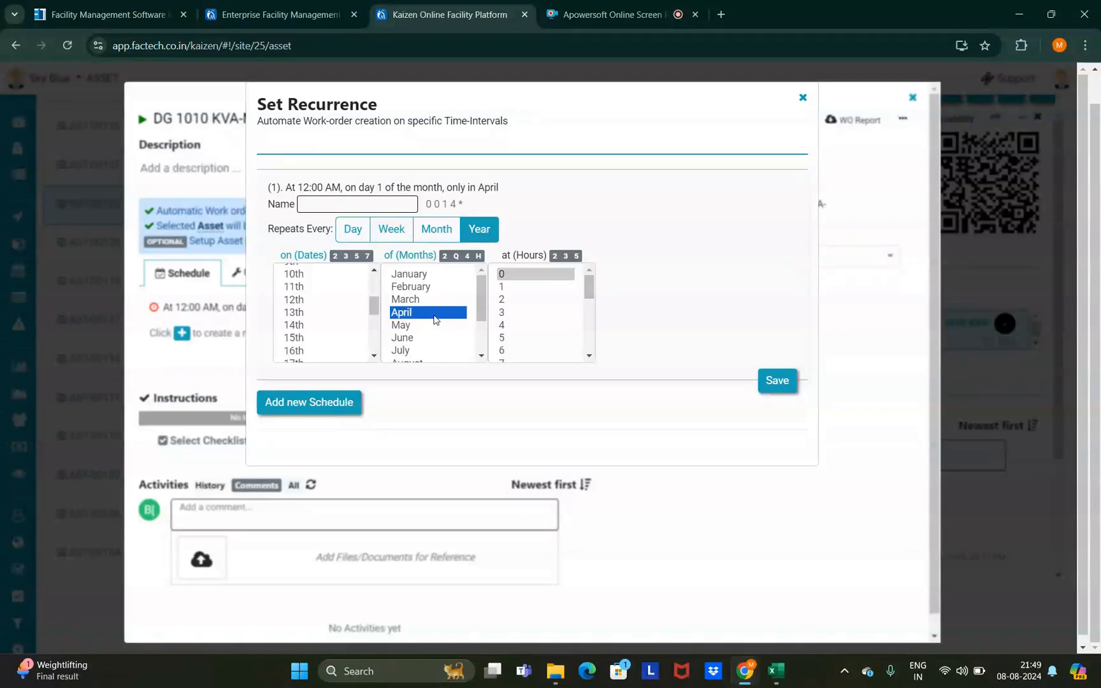
ctrl+click(414, 288)
ctrl+click(415, 351)
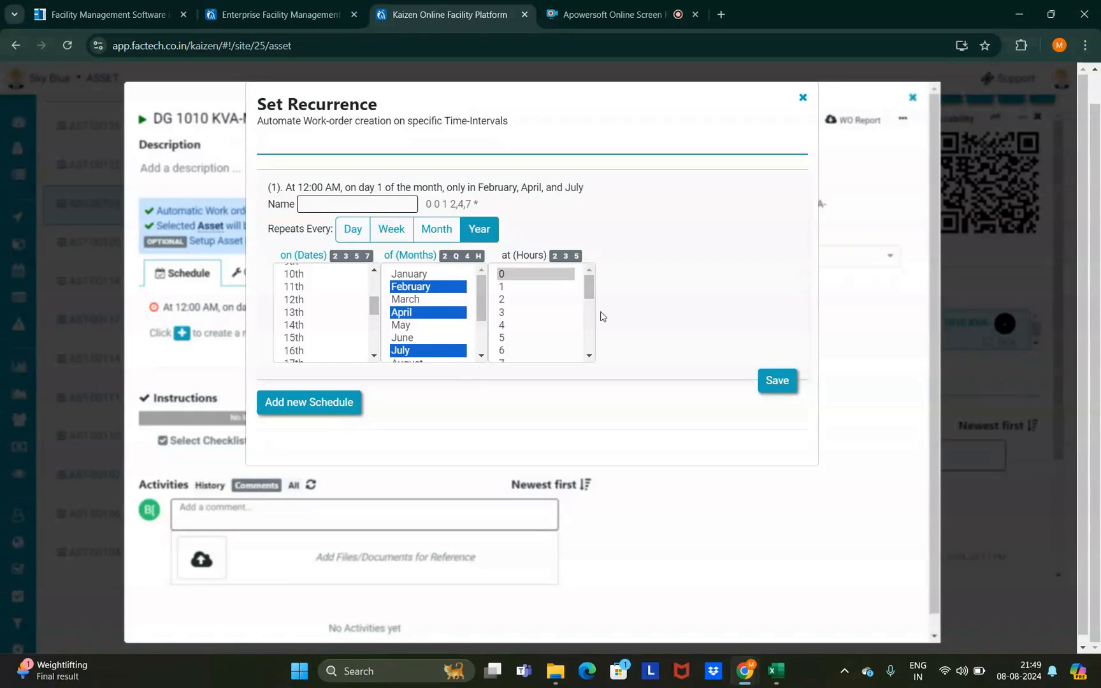
- Save a monthly schedule running at 06:00 AM on the 1st
click(434, 230)
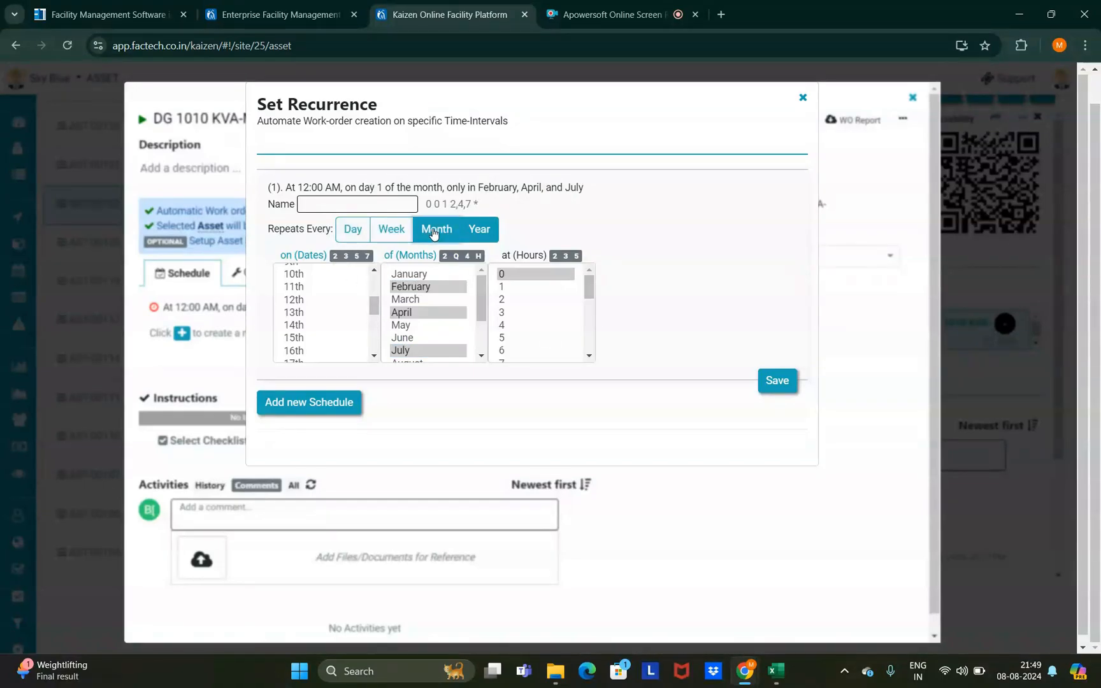
scroll(313, 310, up, 3)
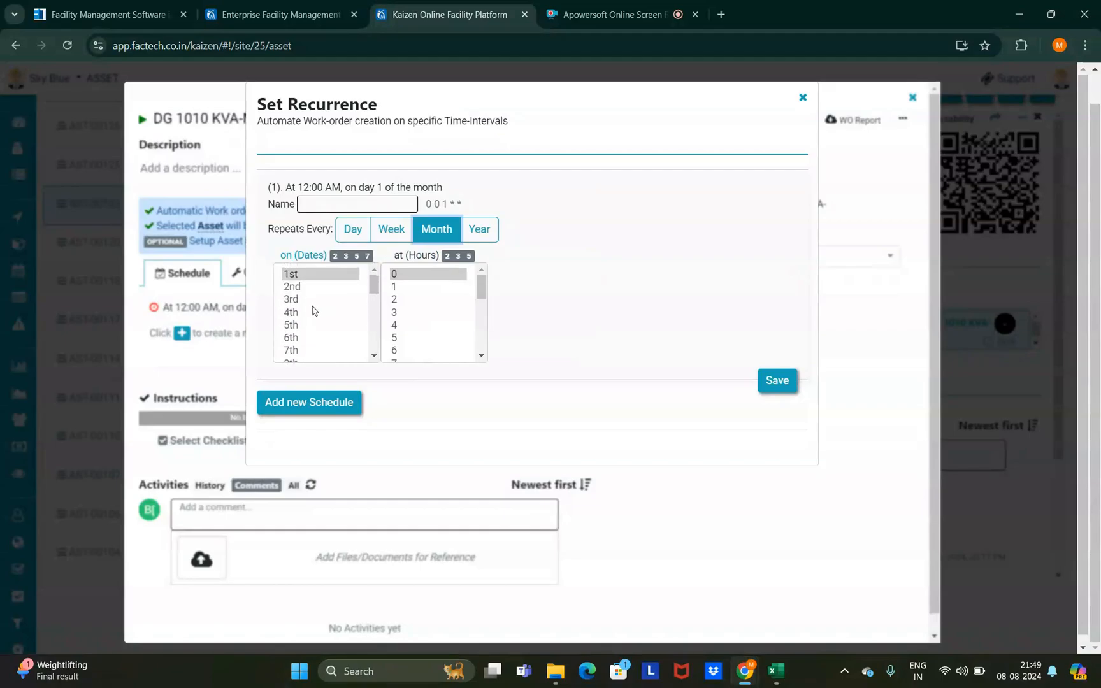
click(304, 277)
click(398, 351)
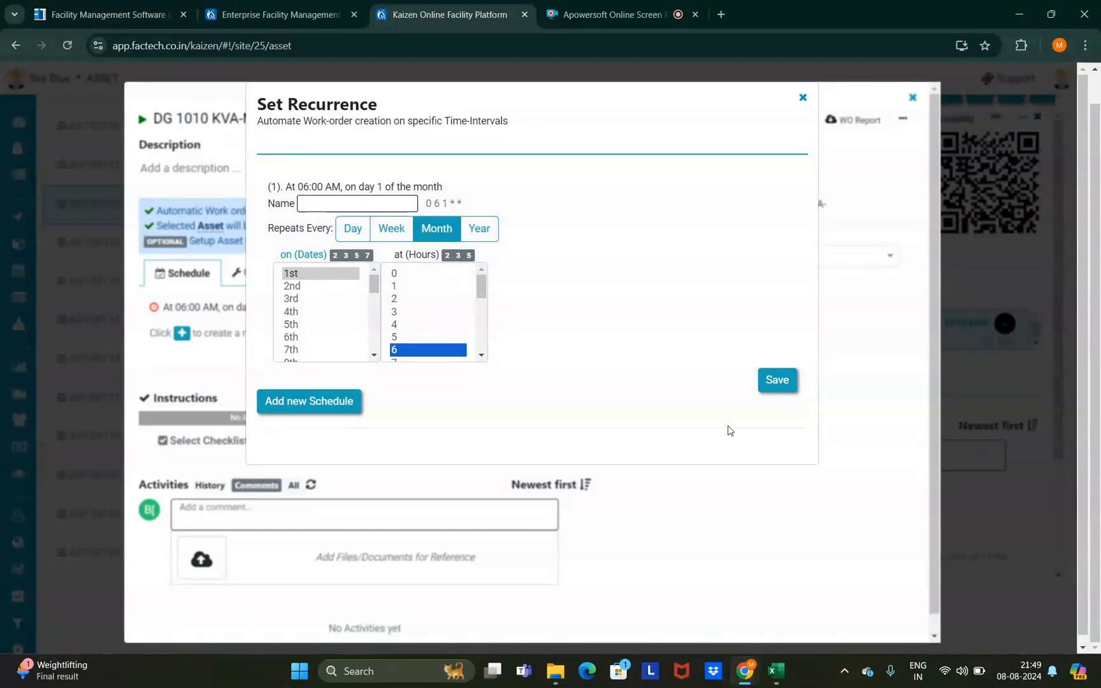
click(775, 393)
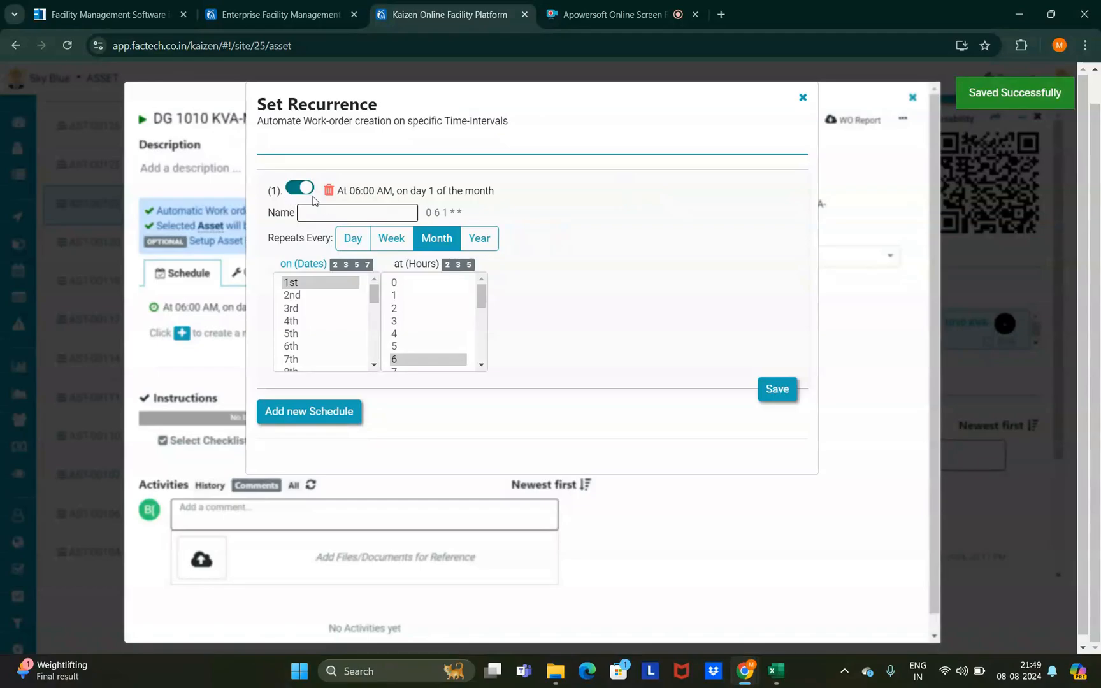
- Toggle the monthly schedule off and back on, then close Set Recurrence
click(302, 191)
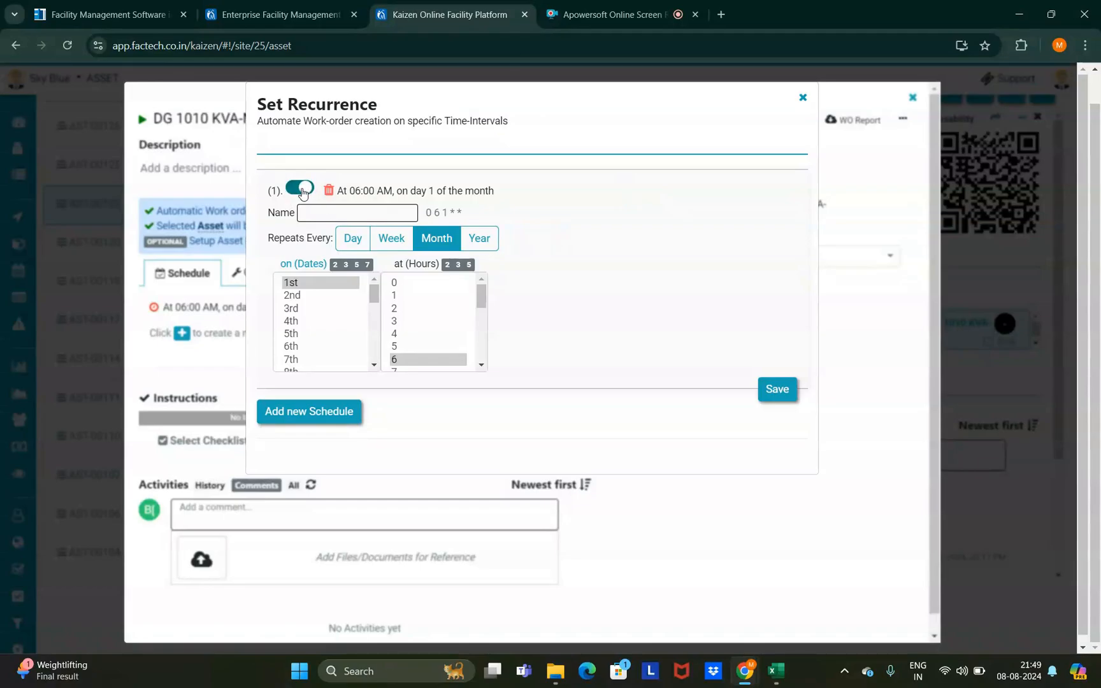
click(303, 191)
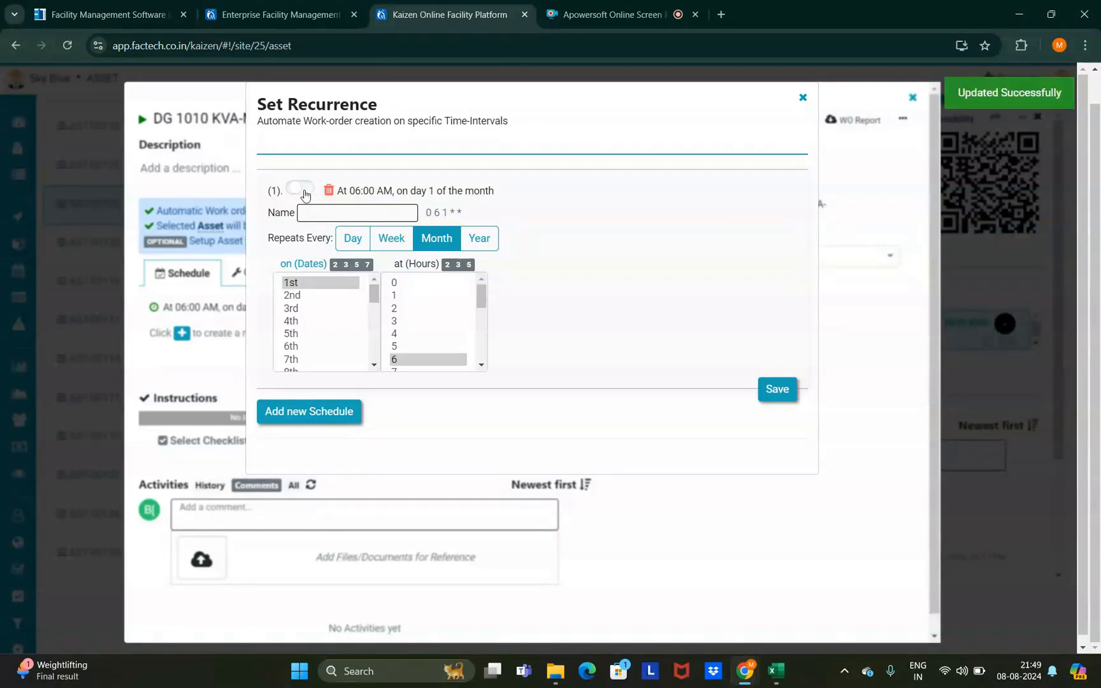
click(302, 189)
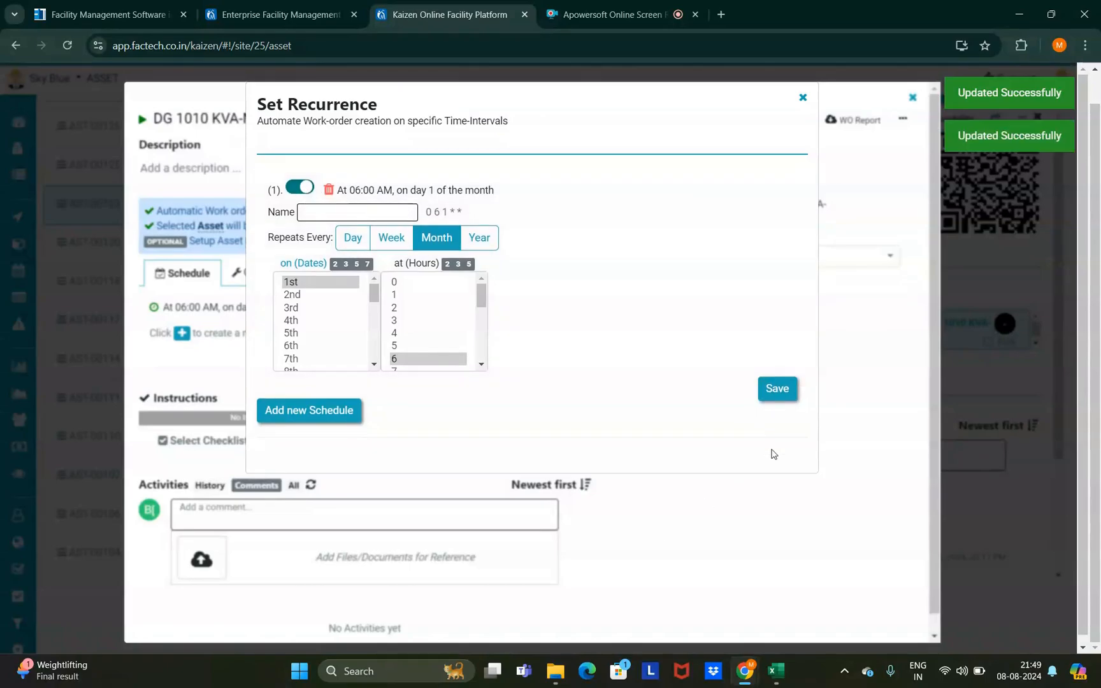
click(802, 98)
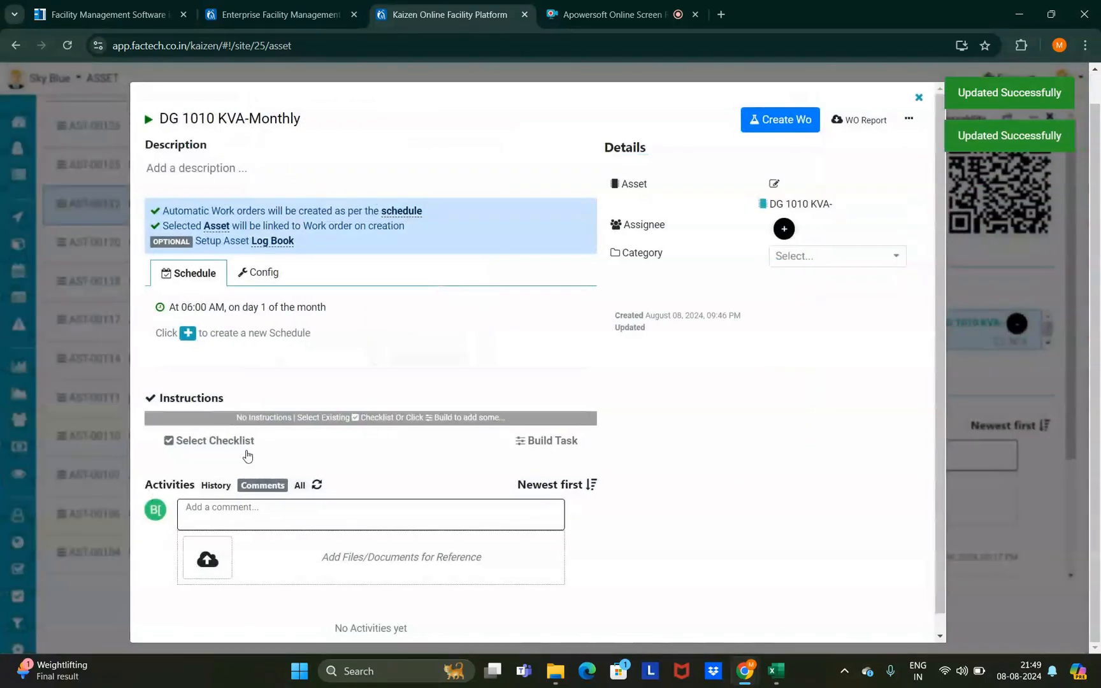
- Import the DG-Monthly checklist as instructions and review its 11 Performance Check items
click(212, 447)
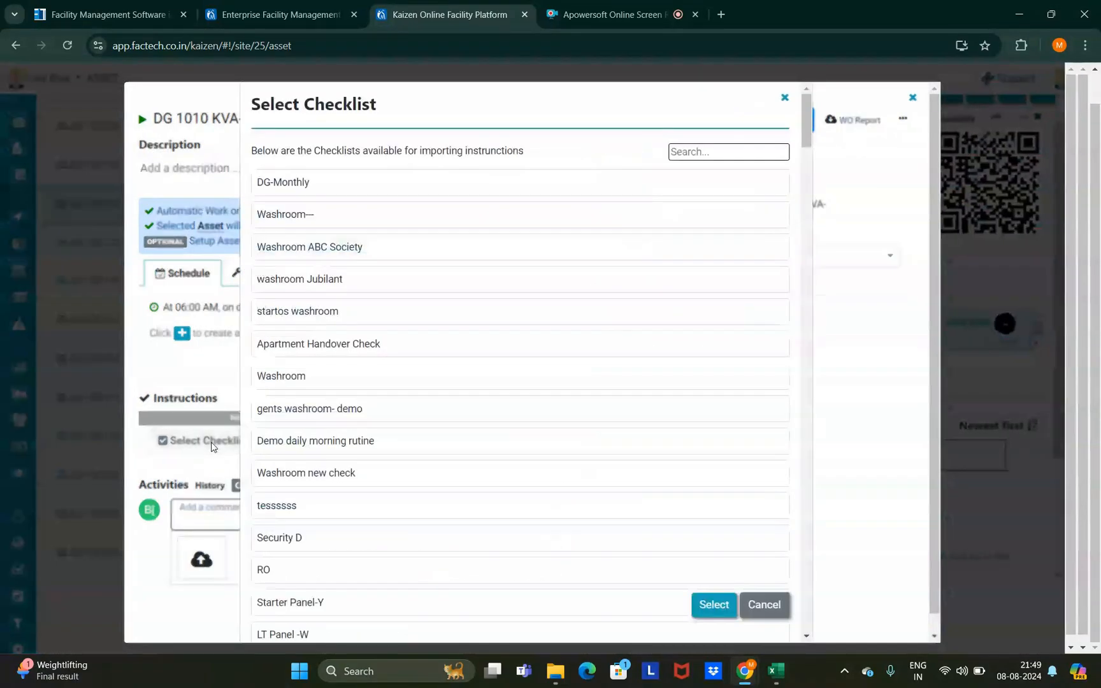
click(313, 184)
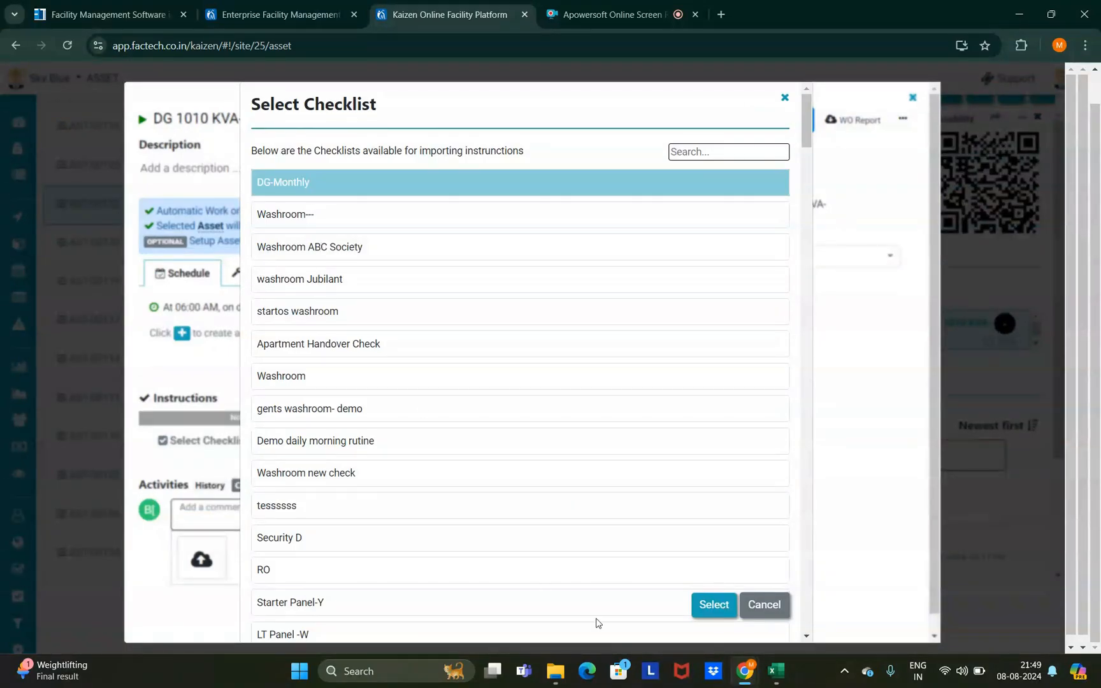
click(712, 605)
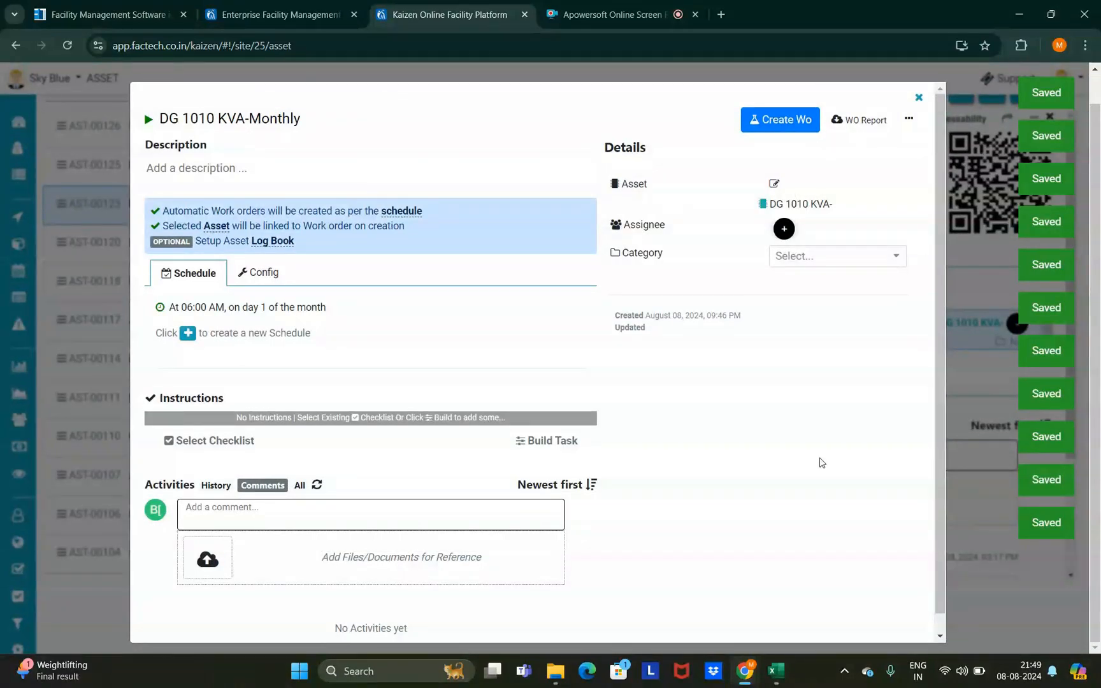
scroll(410, 431, down, 8)
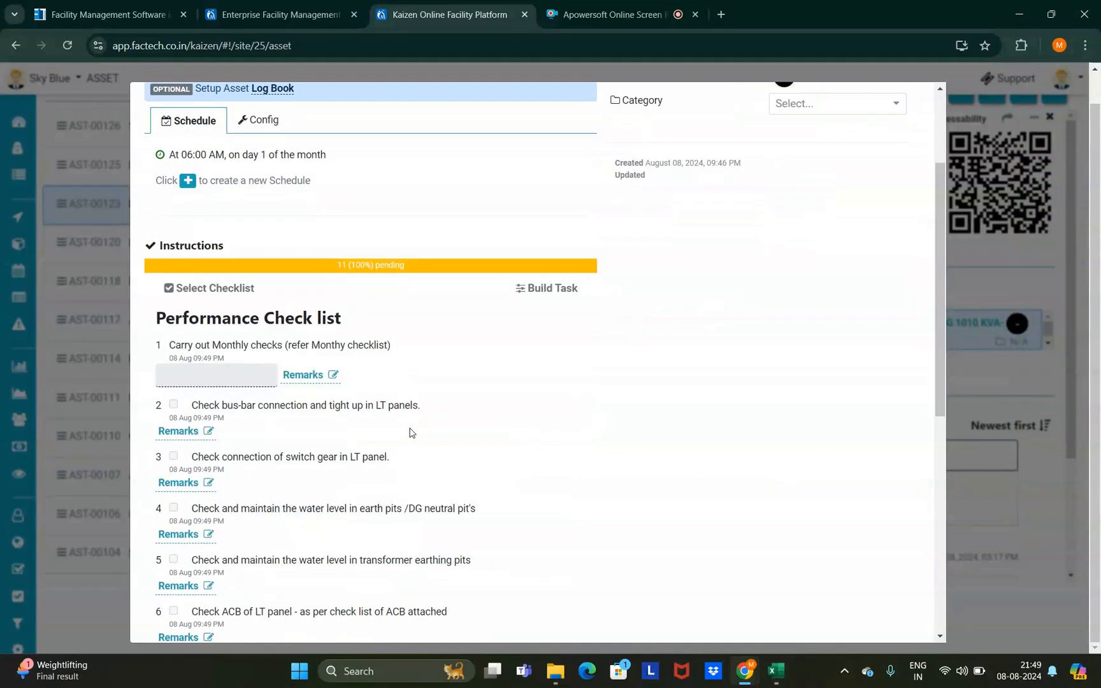
scroll(410, 432, up, 10)
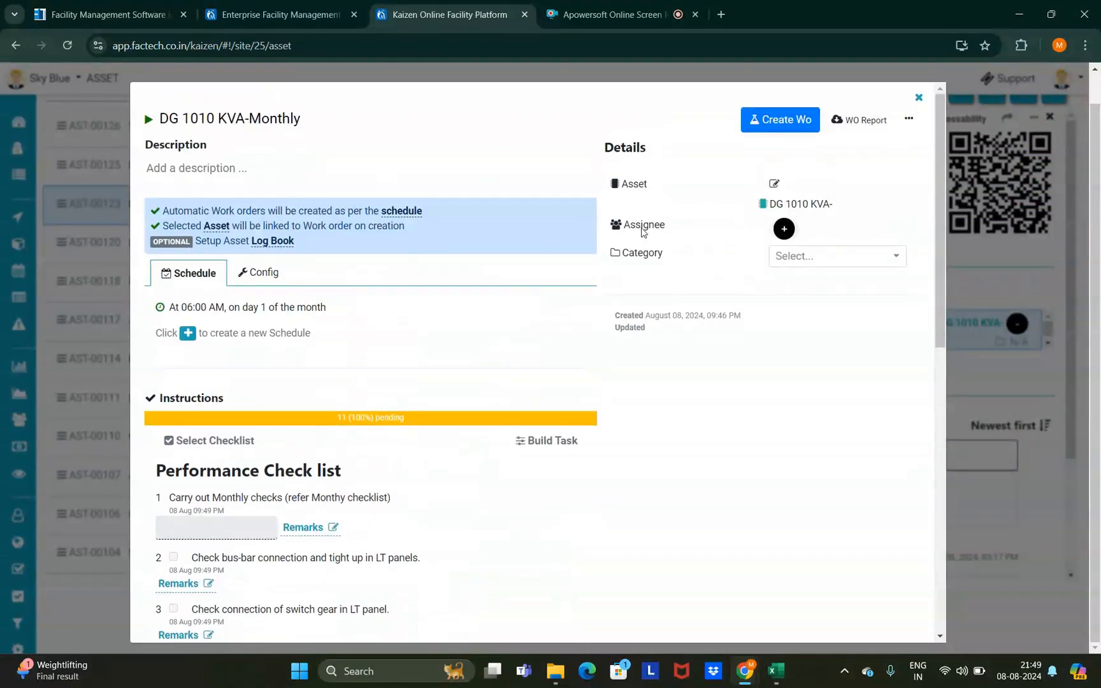
- Assign the Technical Team to the DG 1010 KVA-Monthly PM
click(786, 231)
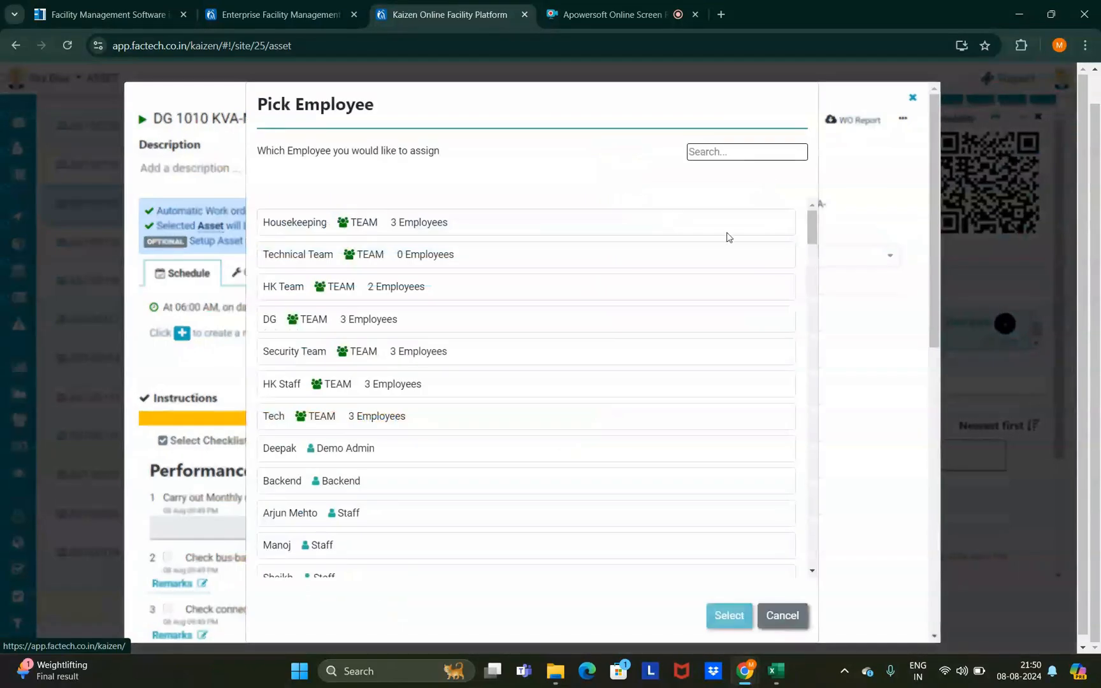
click(440, 255)
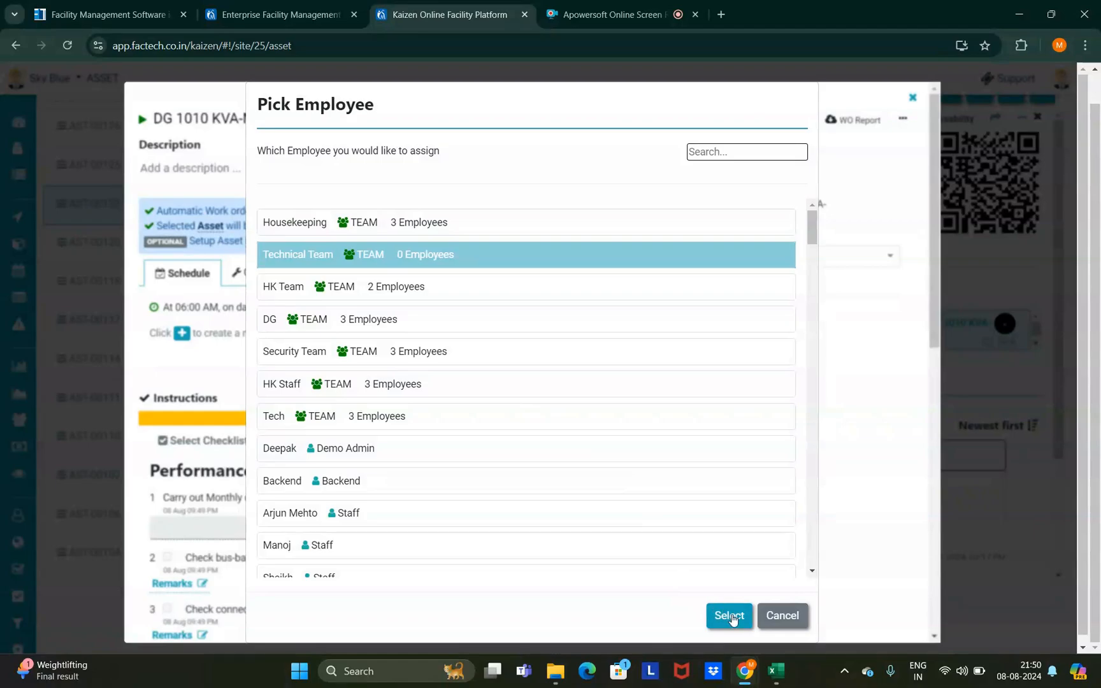
click(729, 615)
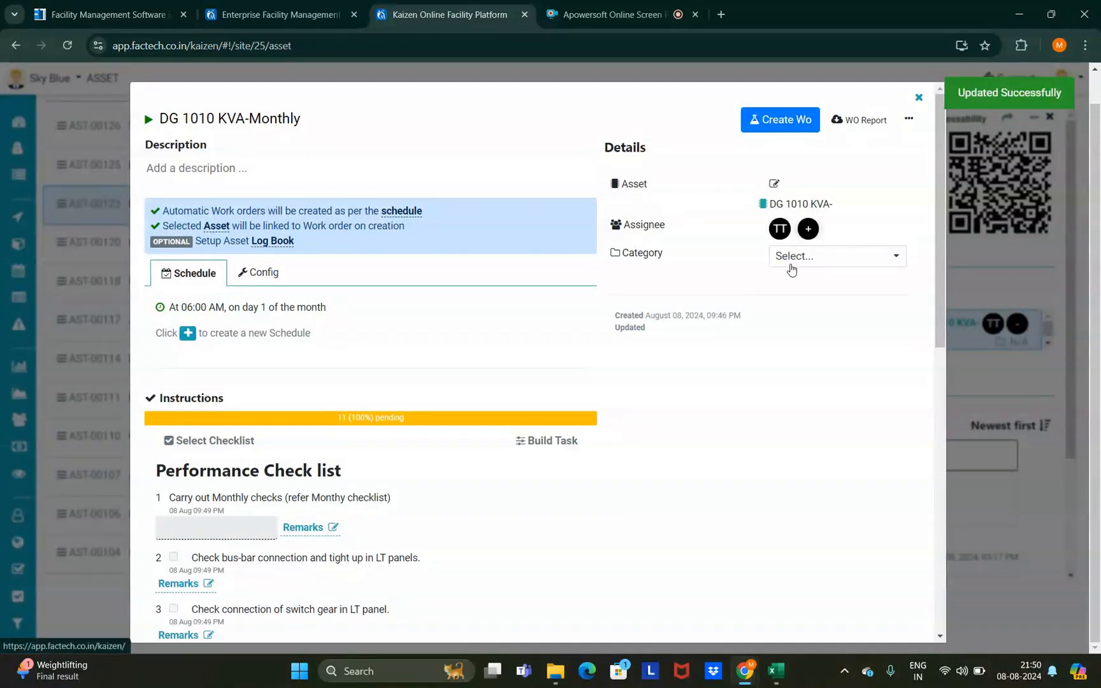
- Set the monthly PM's category to Mechanical
click(826, 264)
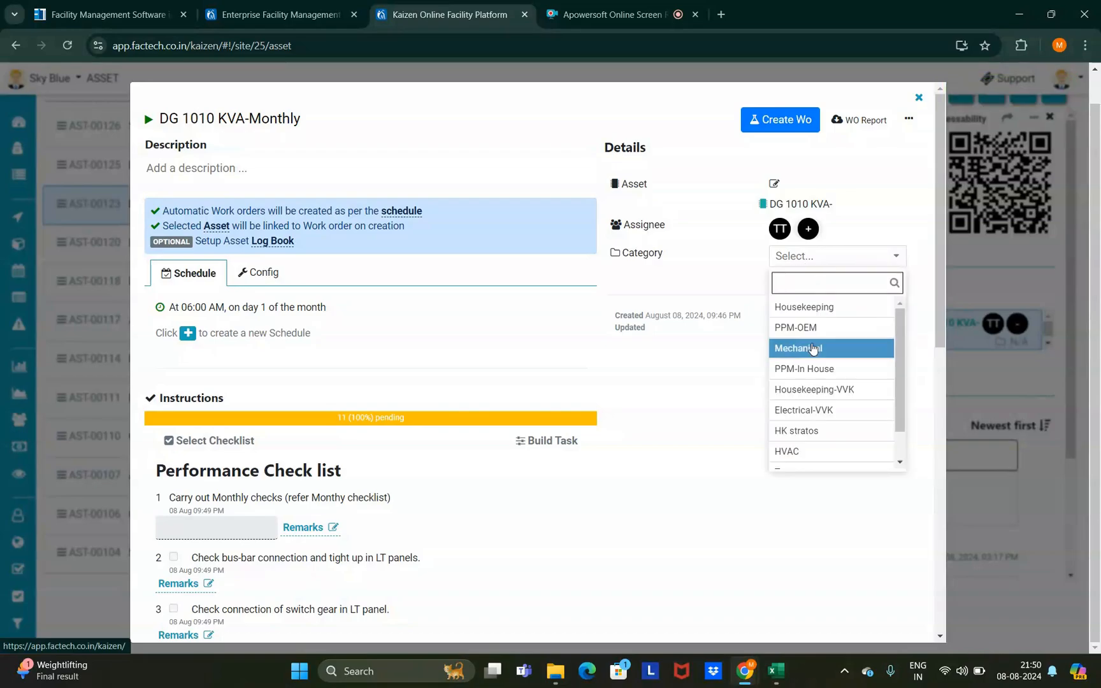
scroll(816, 351, down, 1)
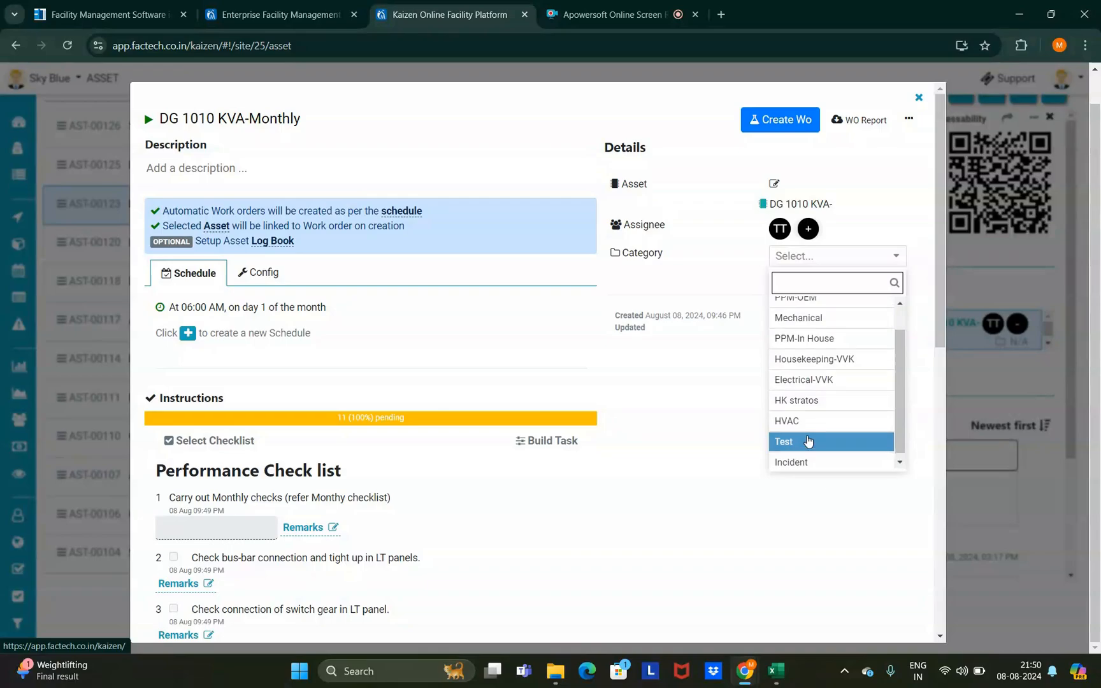
scroll(809, 439, up, 2)
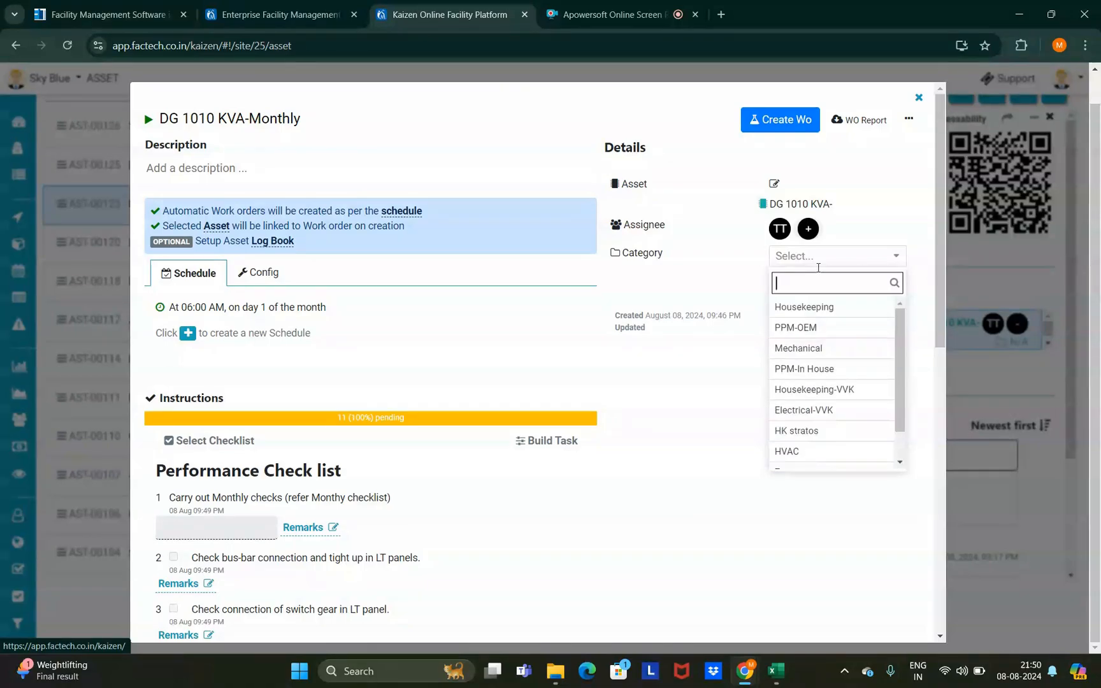
click(826, 350)
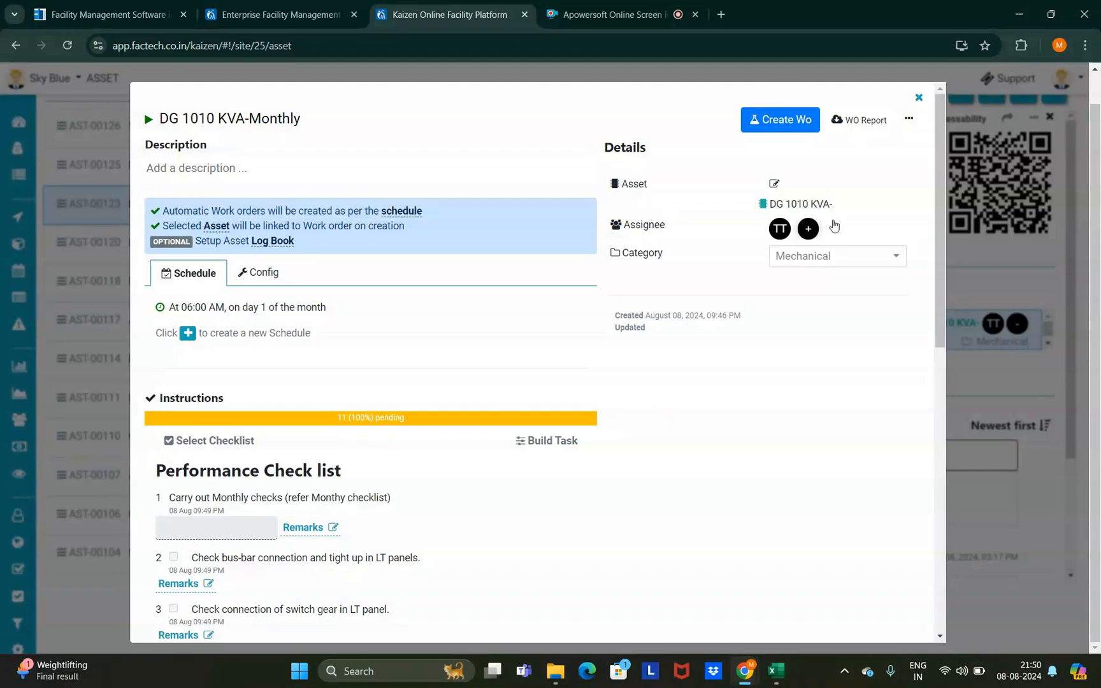
- Close the monthly PM and add a blank PM named 'DG 1010 KVA-yearly' to the asset
click(919, 98)
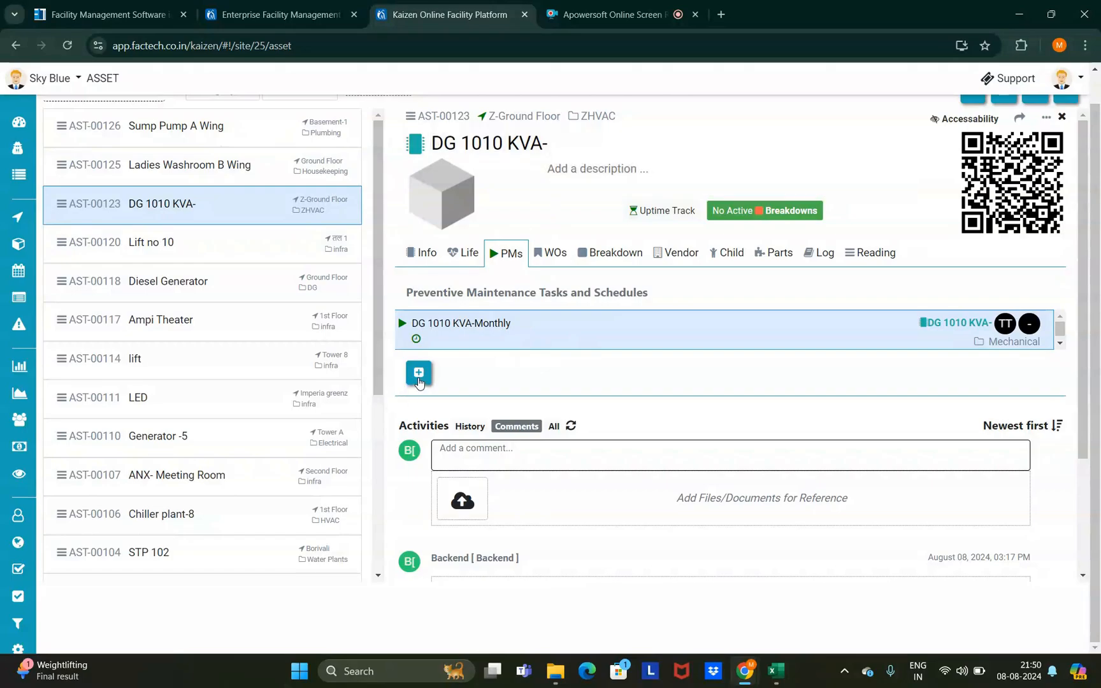
drag(548, 144, 423, 153)
key(ctrl+c)
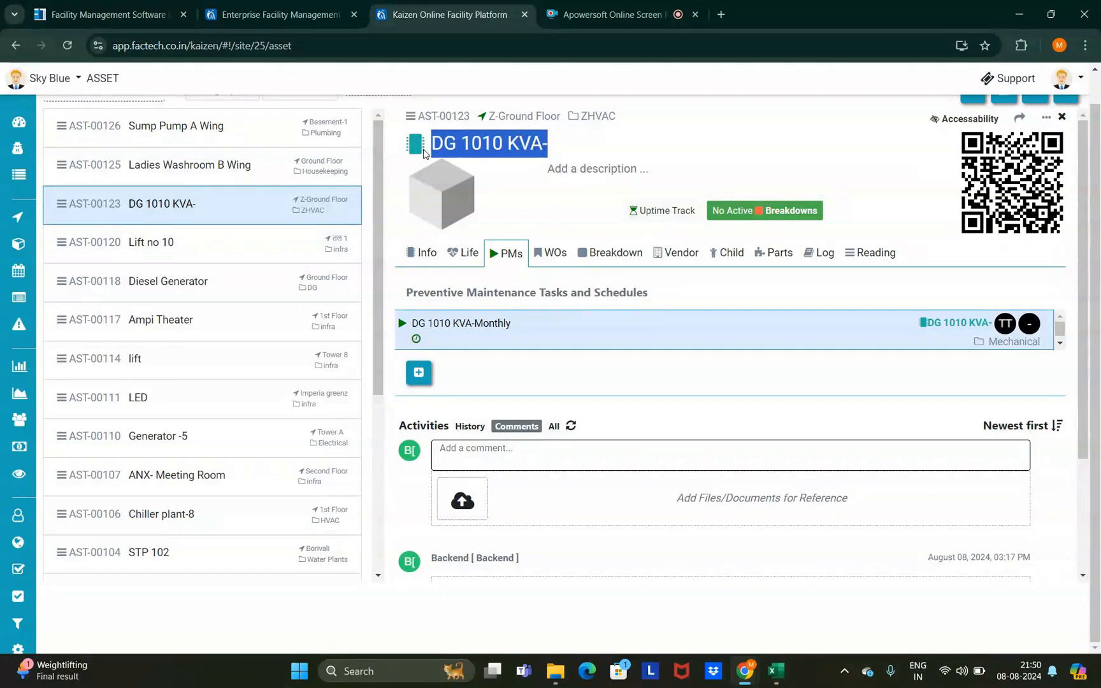
click(419, 375)
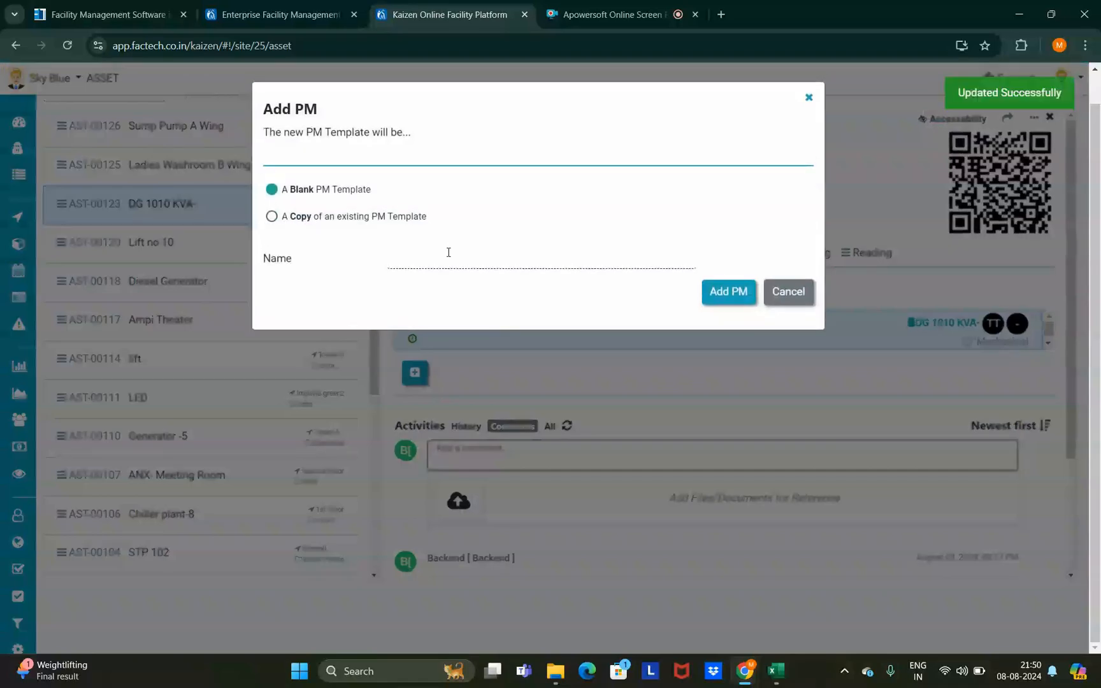
click(449, 255)
key(ctrl+v)
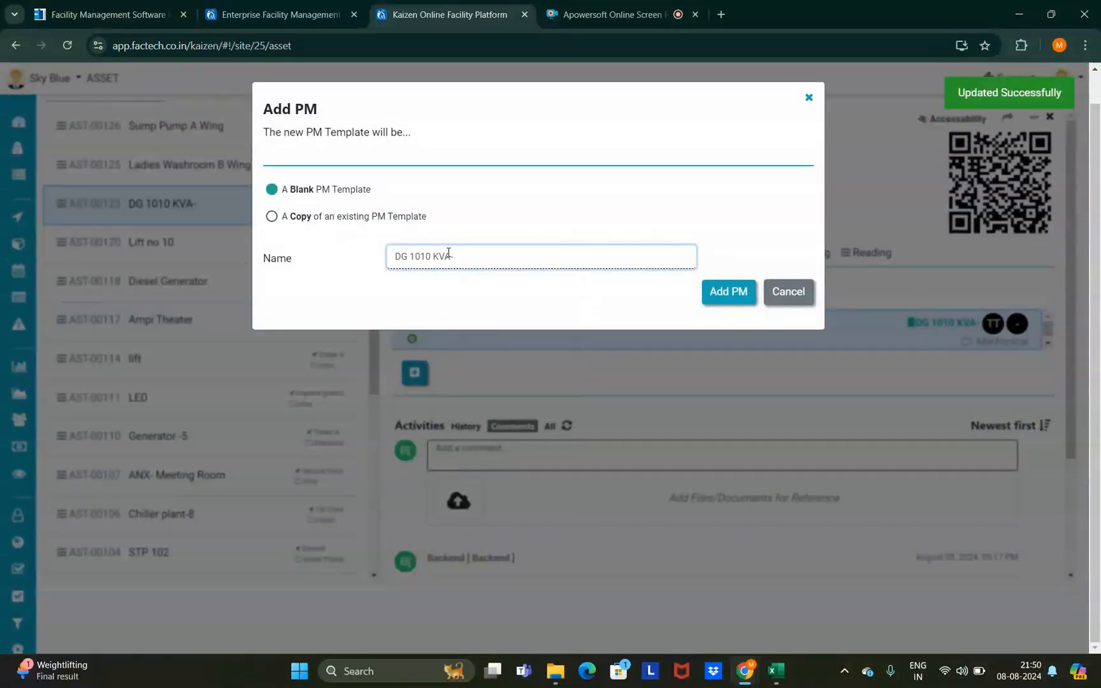
text(yearly)
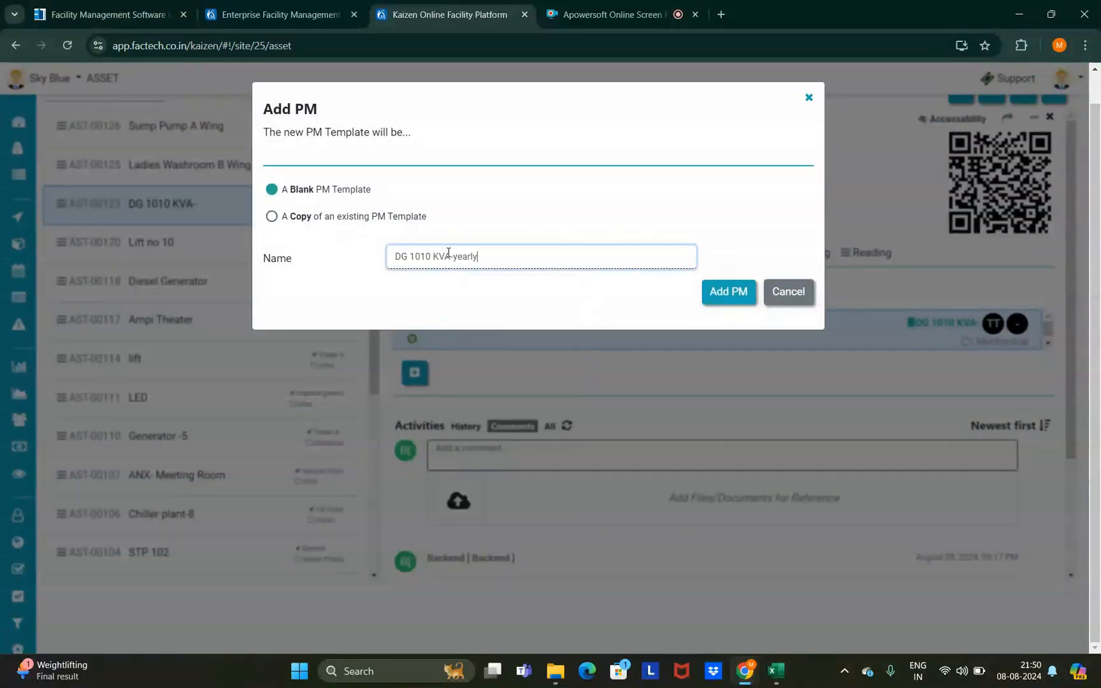
drag(490, 254, 469, 256)
click(729, 292)
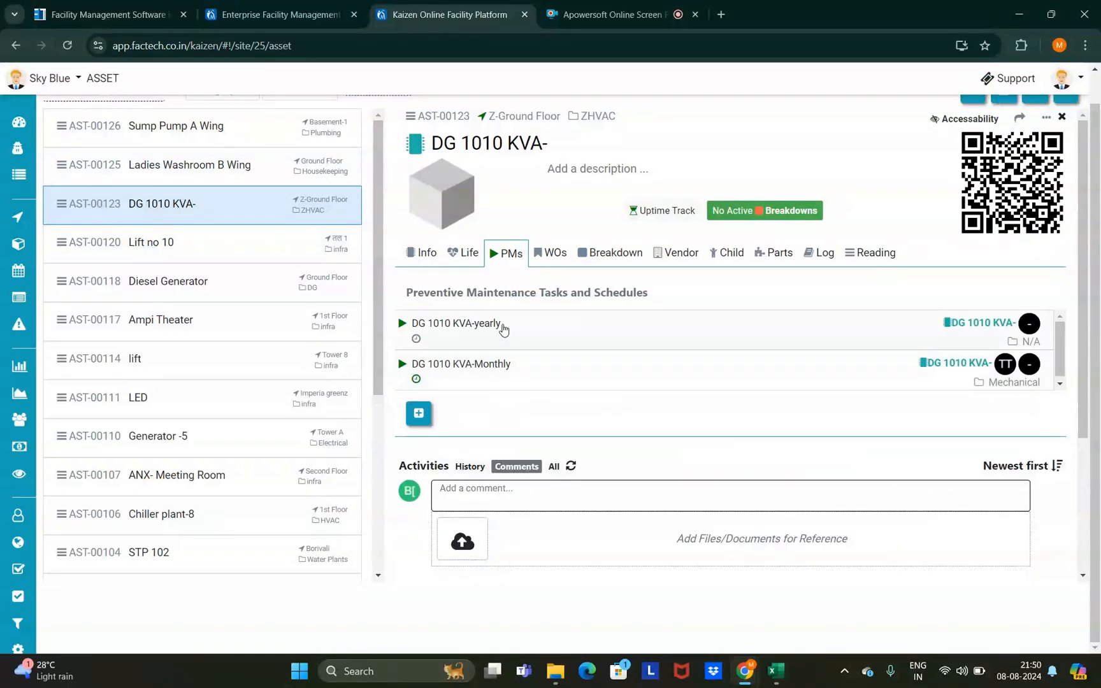
- Give the DG 1010 KVA-yearly PM a schedule repeating every year in January
click(494, 324)
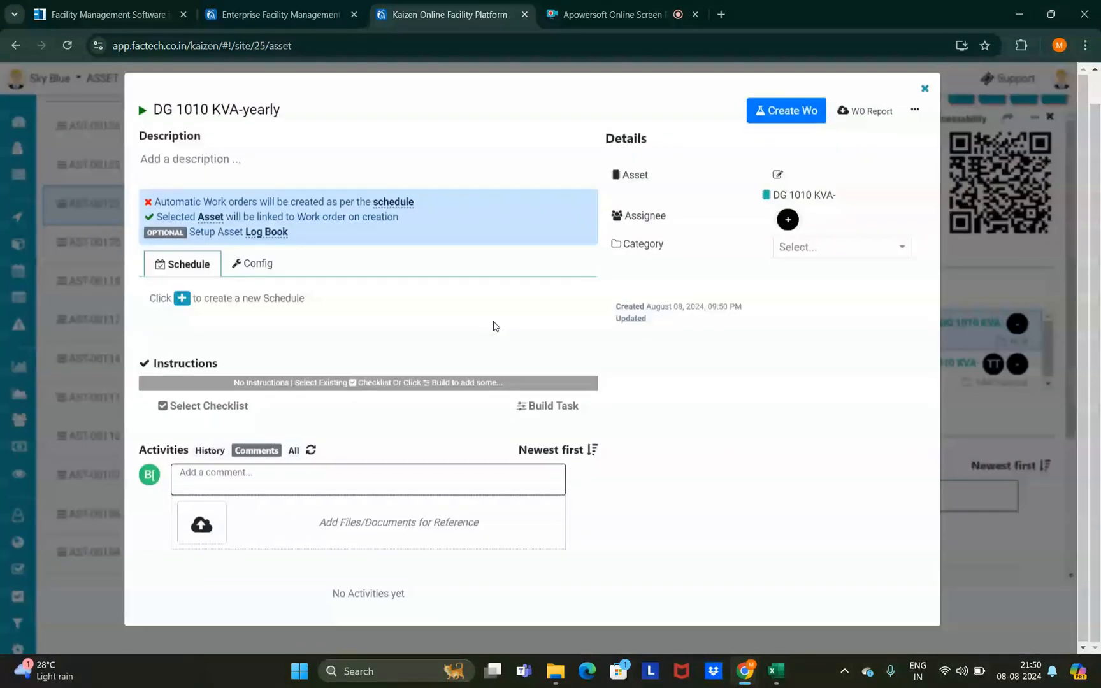
click(182, 308)
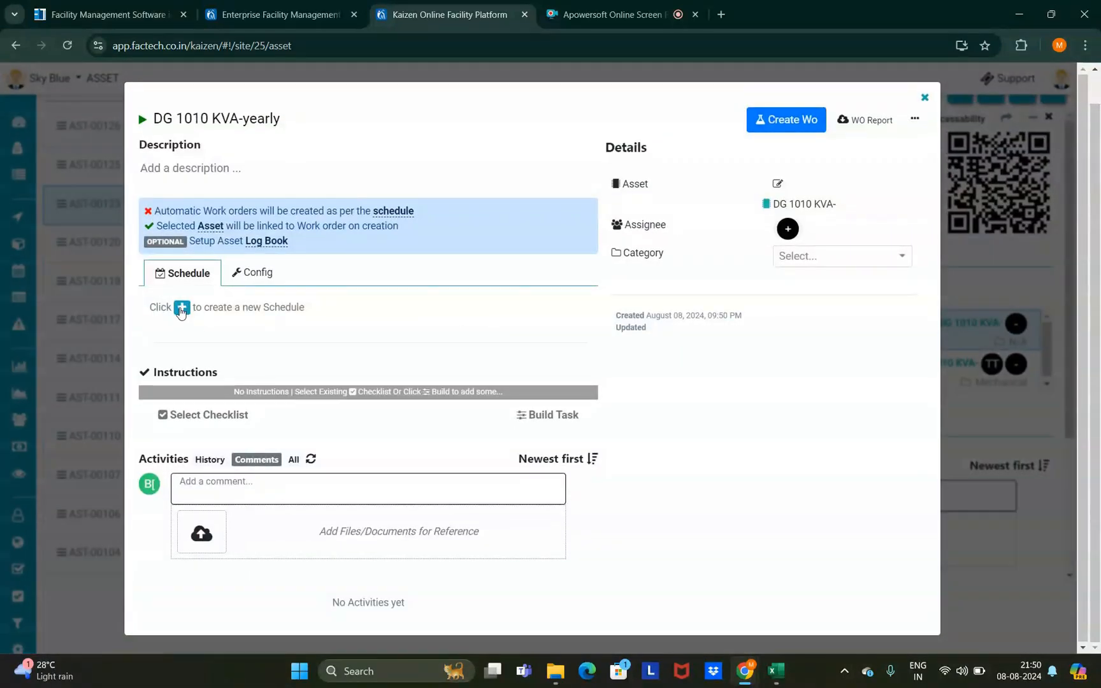
click(323, 183)
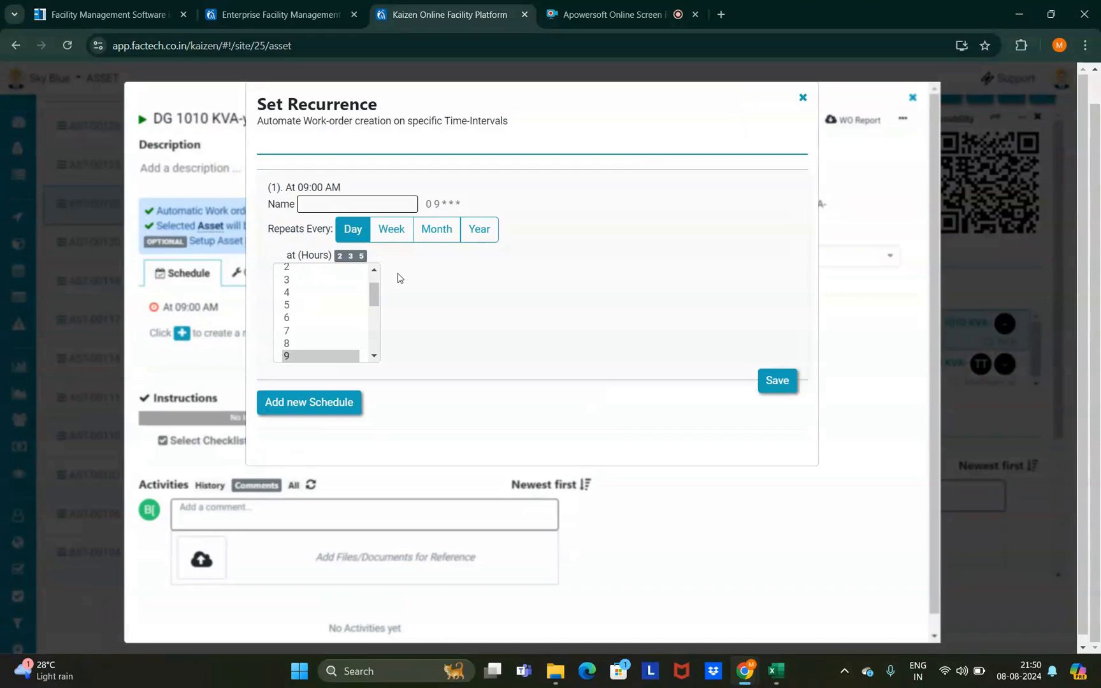
click(479, 230)
click(425, 298)
click(414, 325)
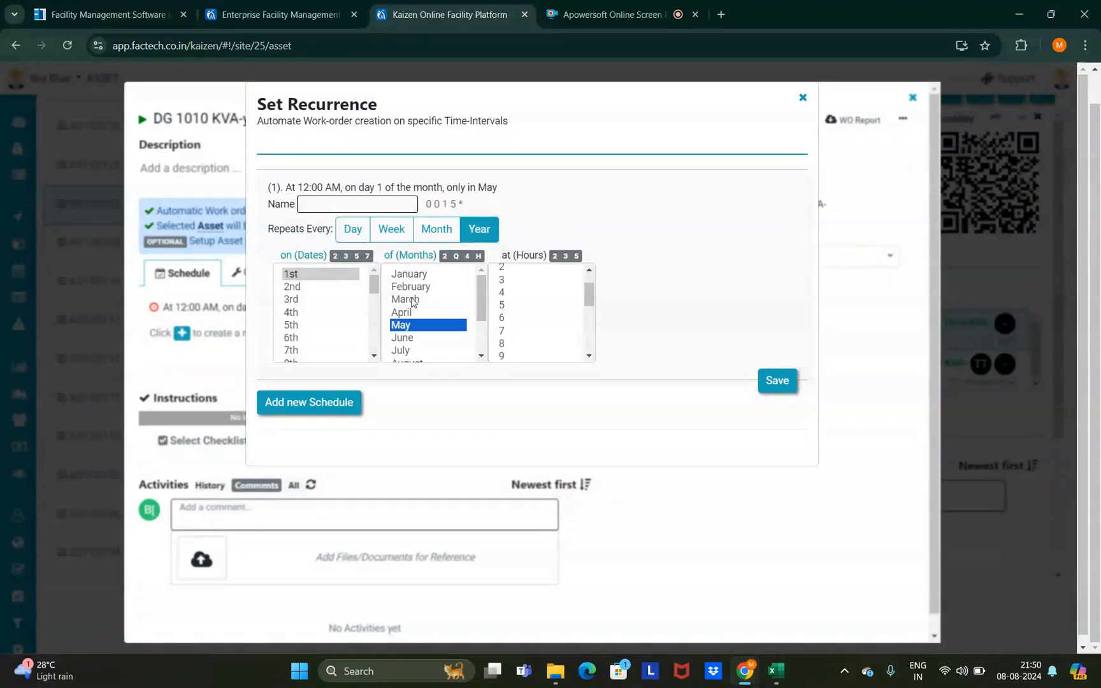
click(414, 279)
click(777, 381)
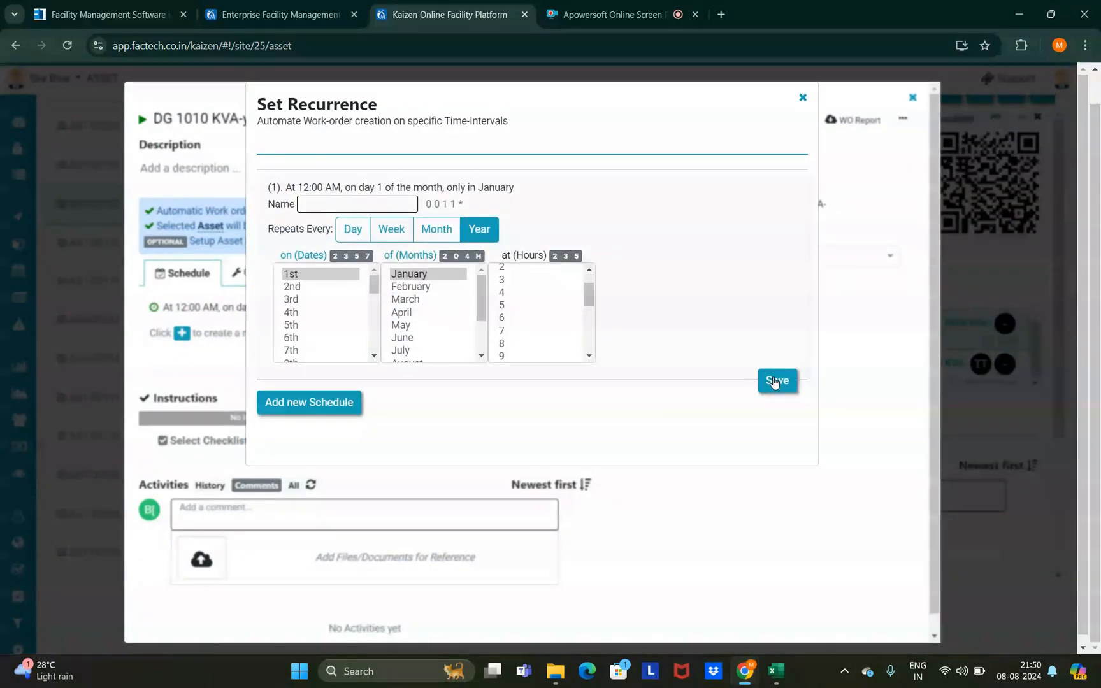
- Close the recurrence settings and the yearly PM's details
click(799, 97)
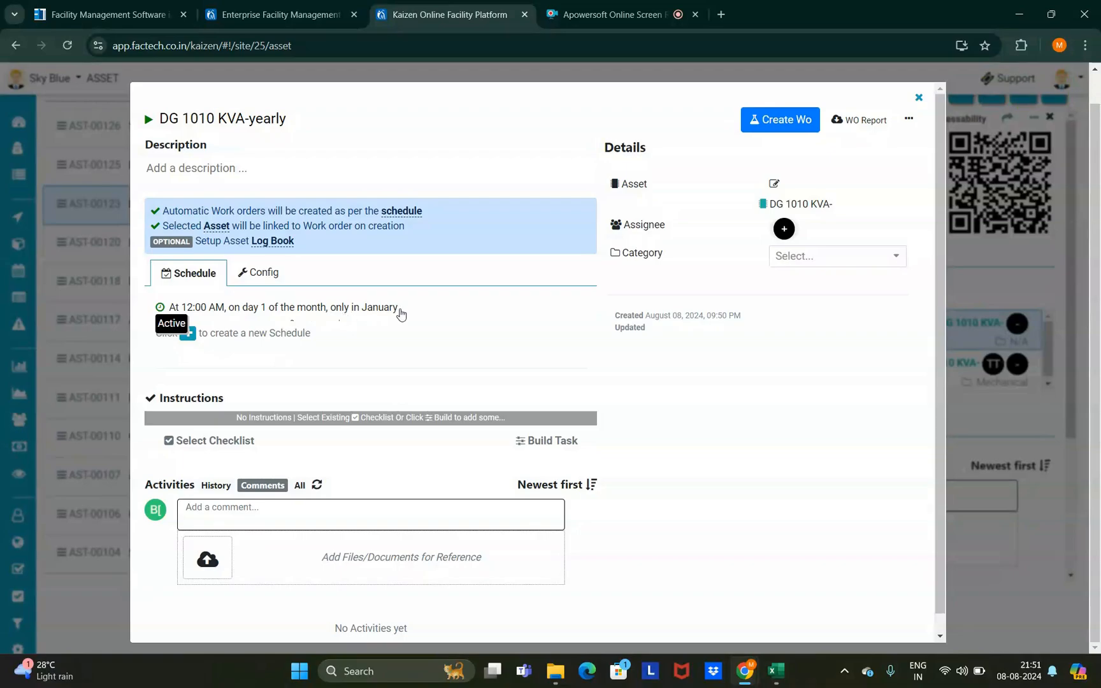
drag(398, 312, 167, 309)
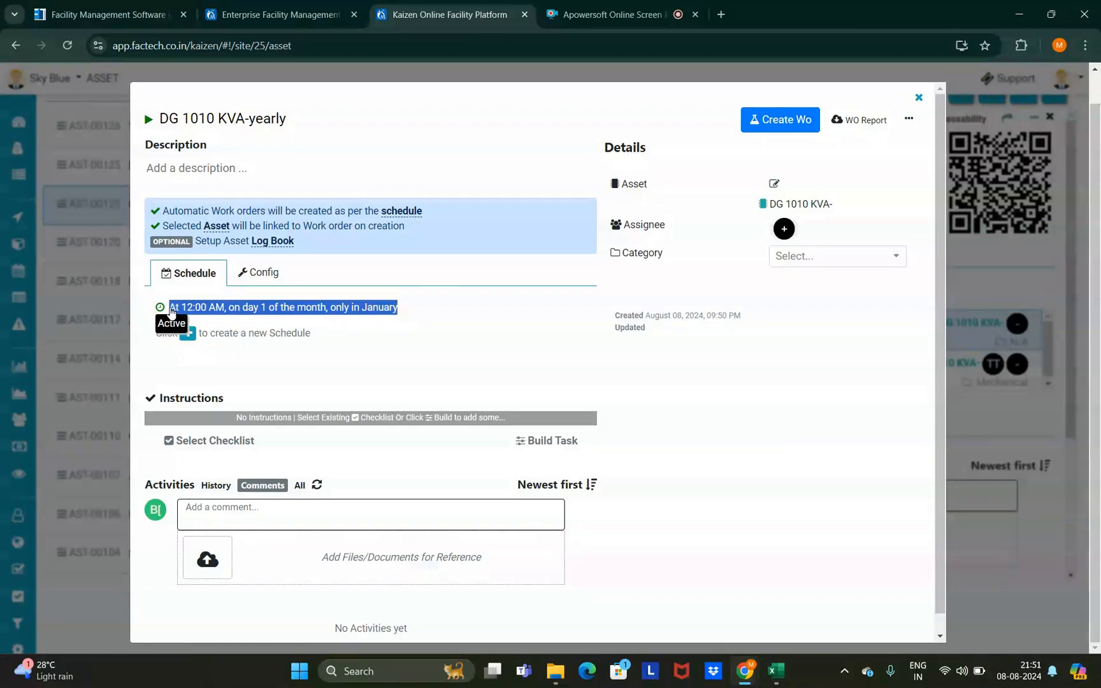
click(803, 97)
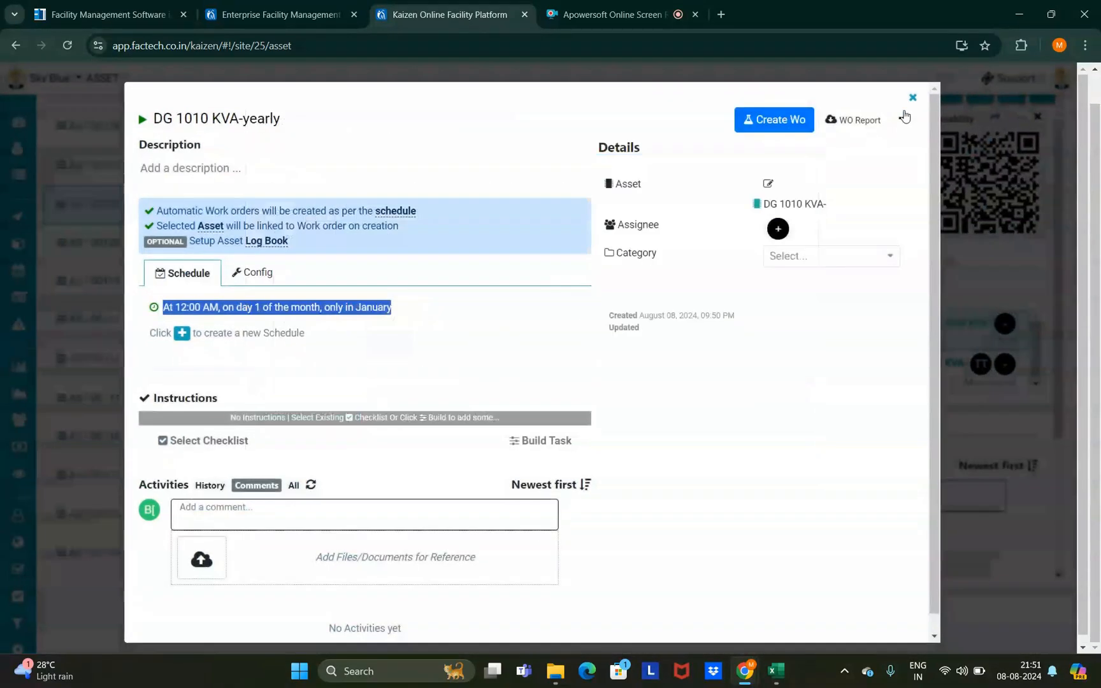
click(915, 97)
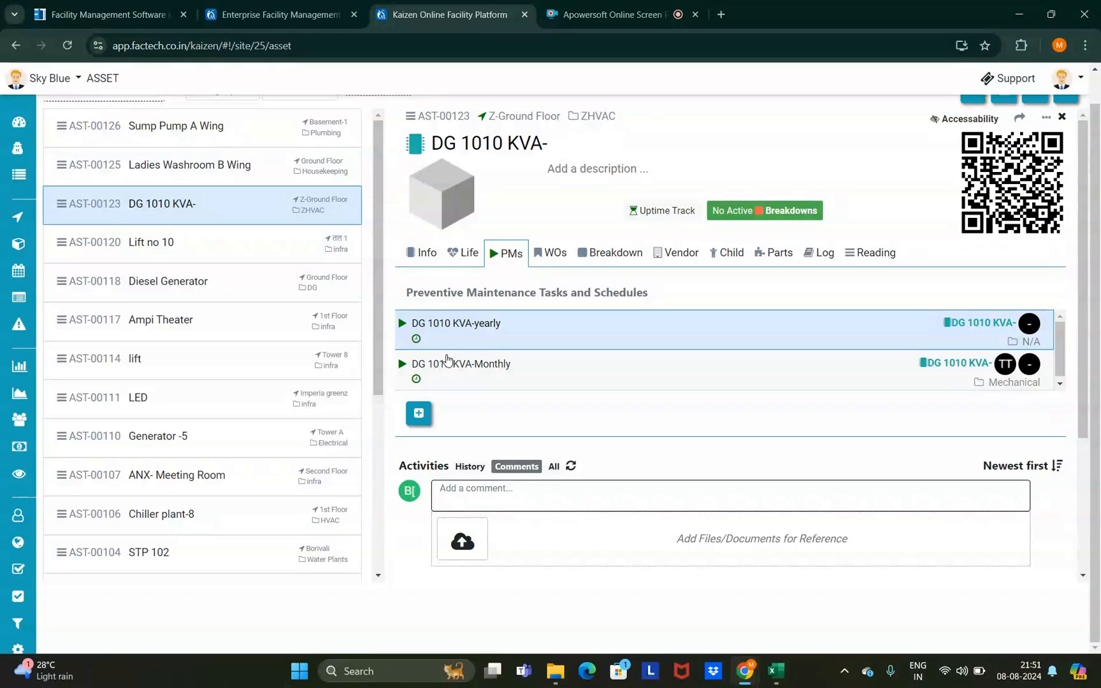
- Bring up the ppm workbook and review the Asset Name and PPM Name columns
mouse_move(775, 670)
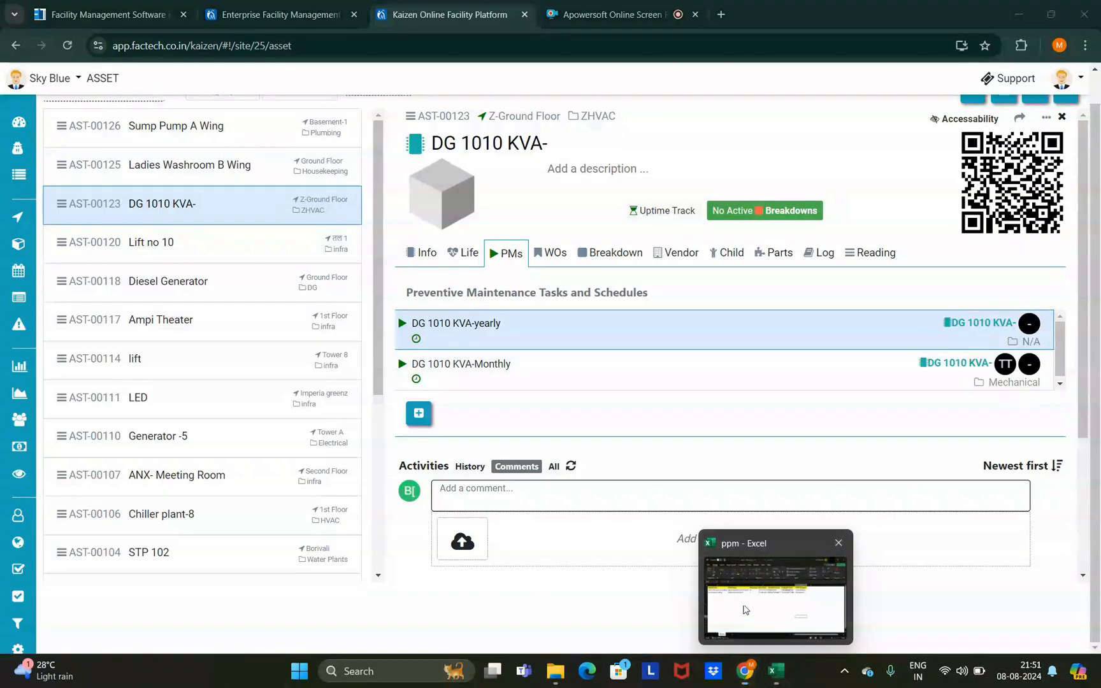
click(744, 609)
click(789, 33)
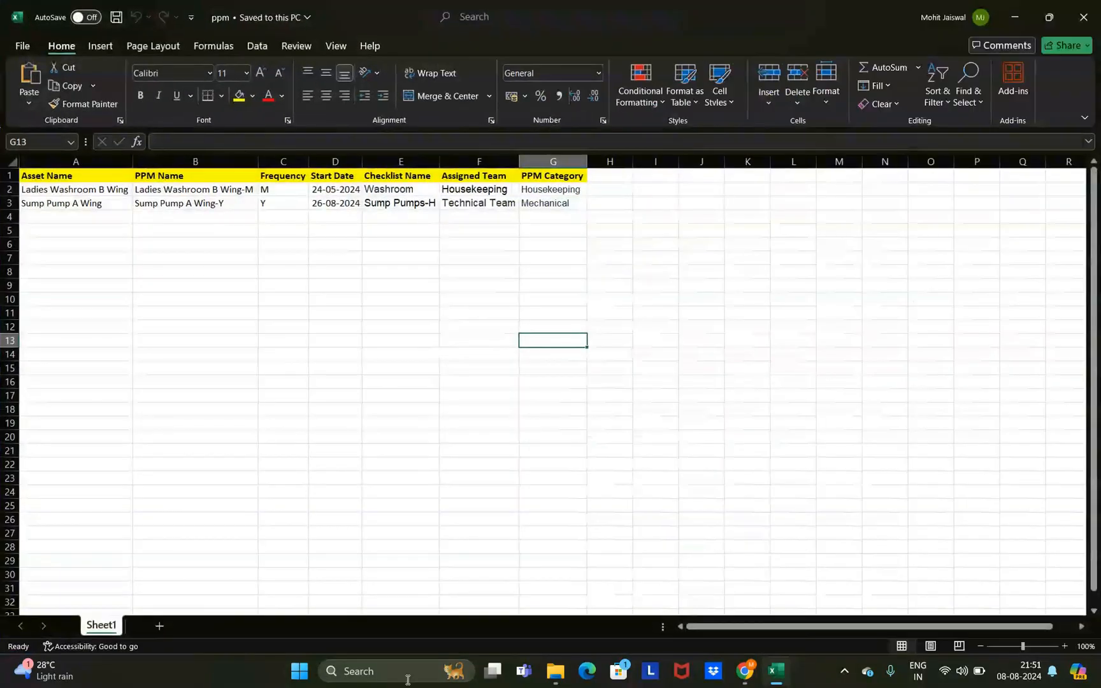
click(88, 161)
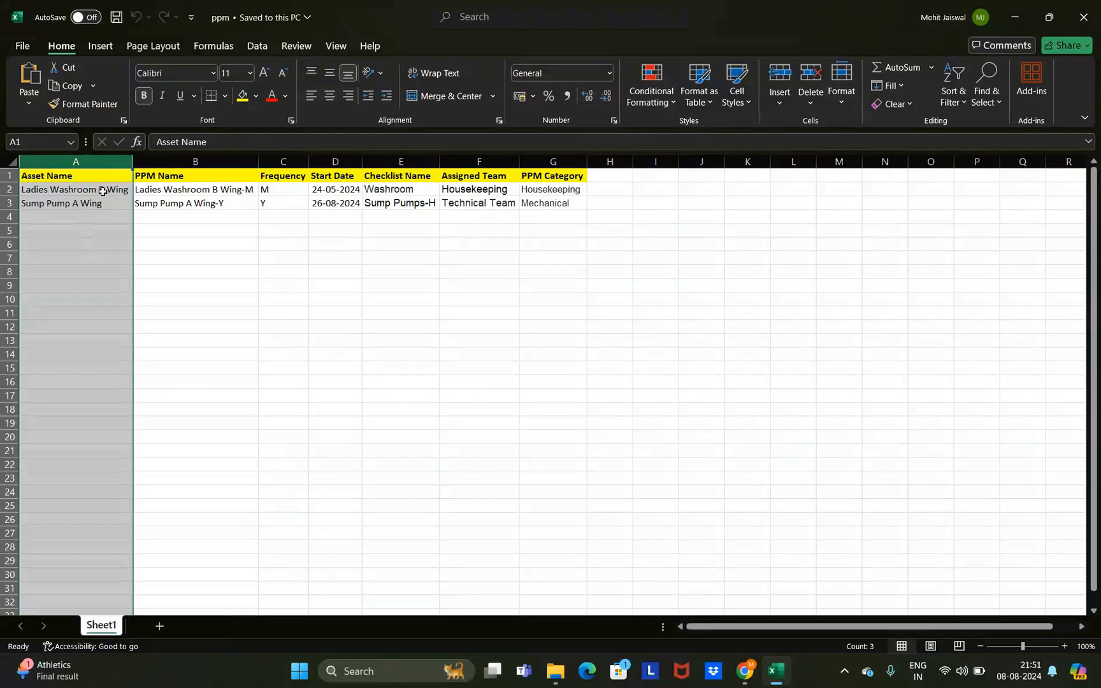
click(215, 160)
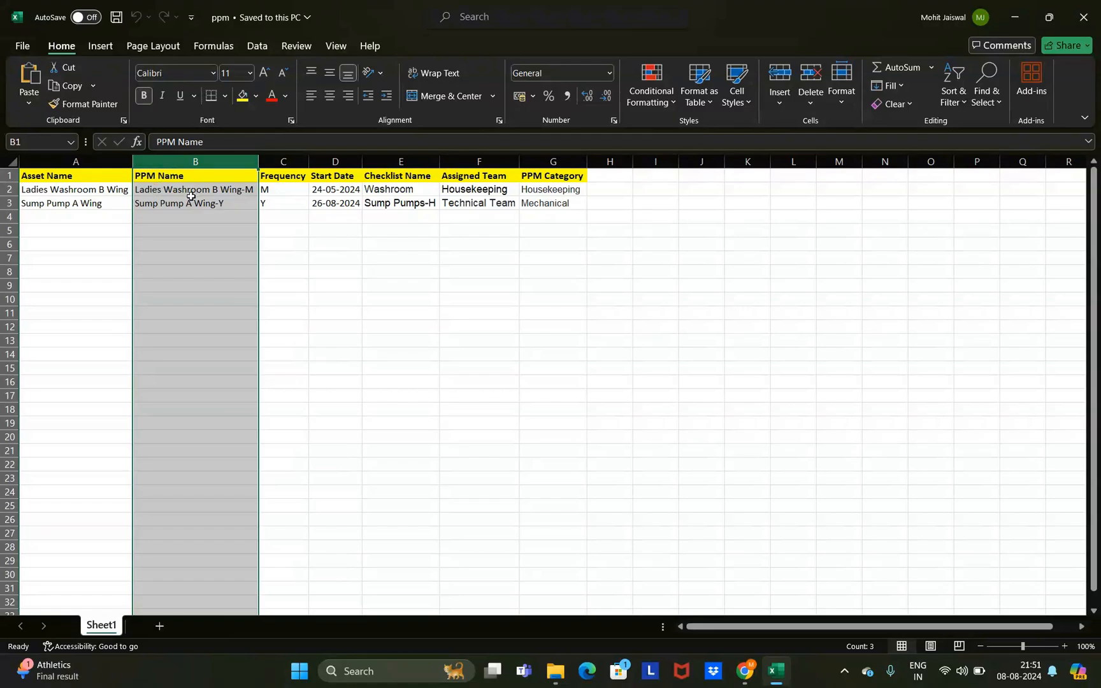
click(210, 190)
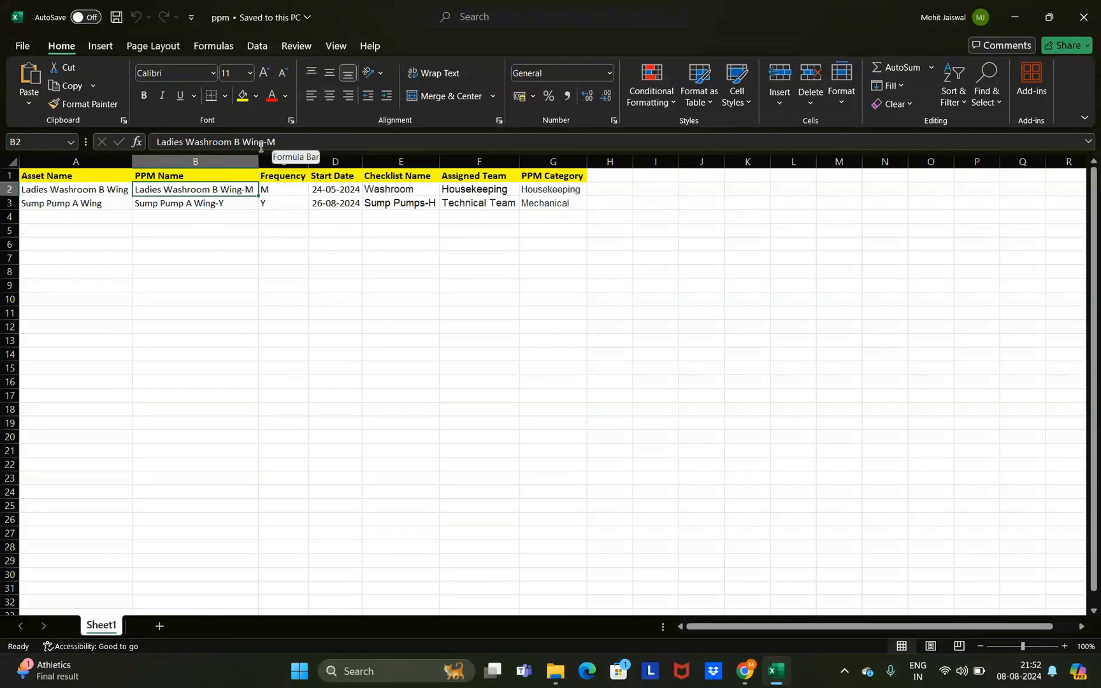
- Review the Frequency column's M and Y codes and the Start Date column
click(282, 161)
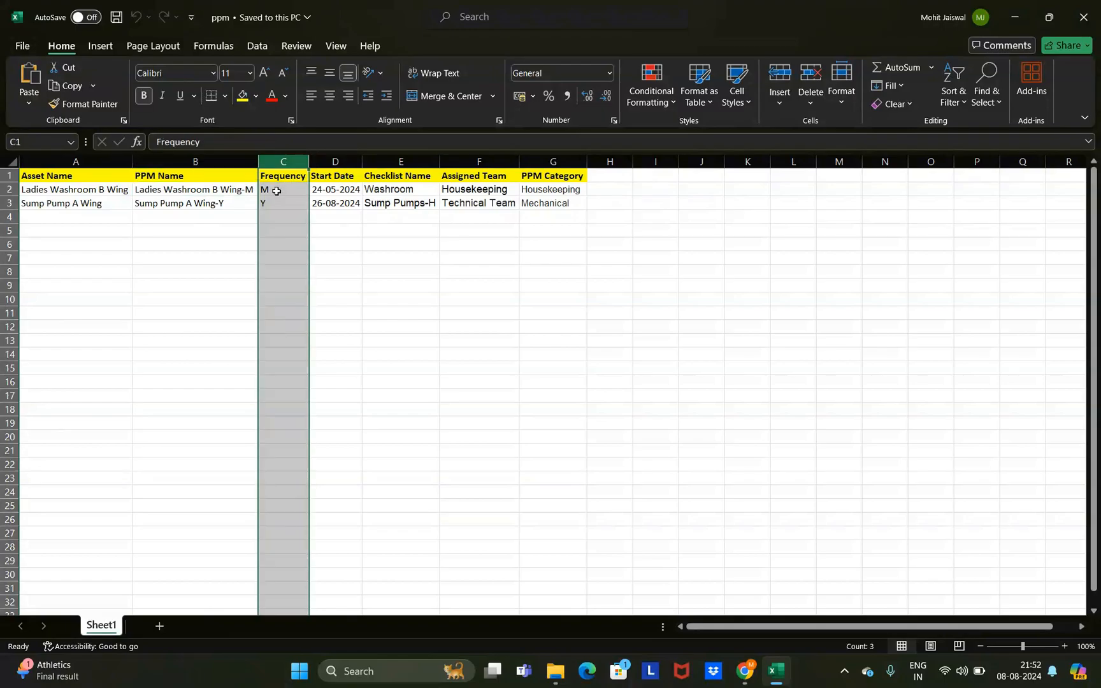
click(277, 190)
click(278, 203)
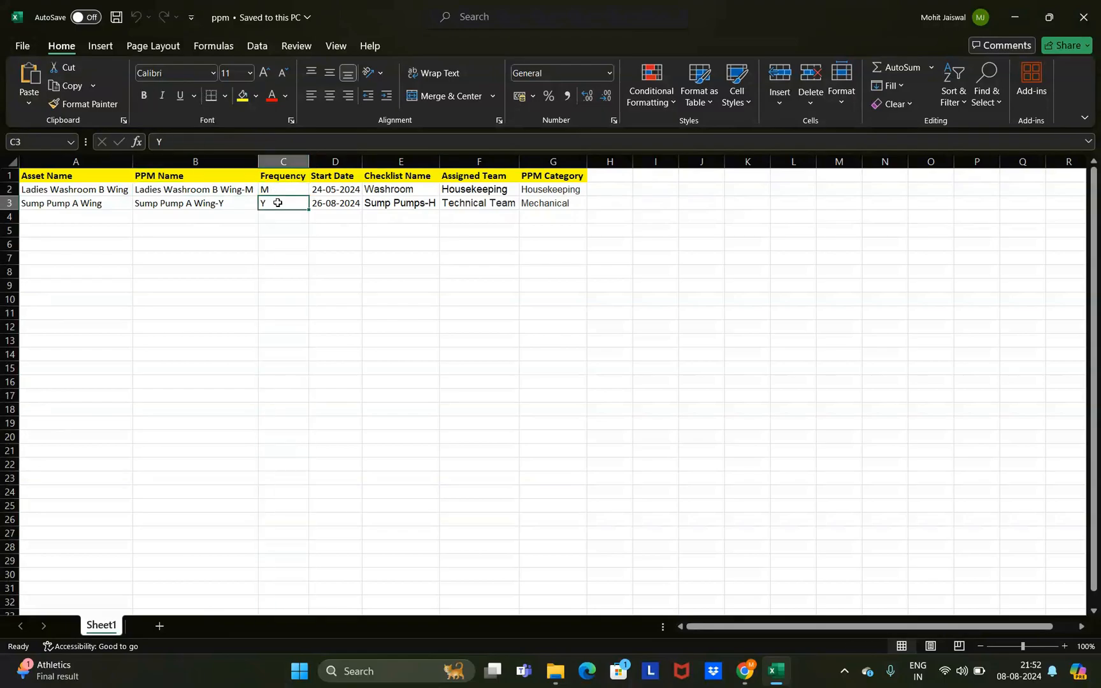
click(339, 159)
click(338, 265)
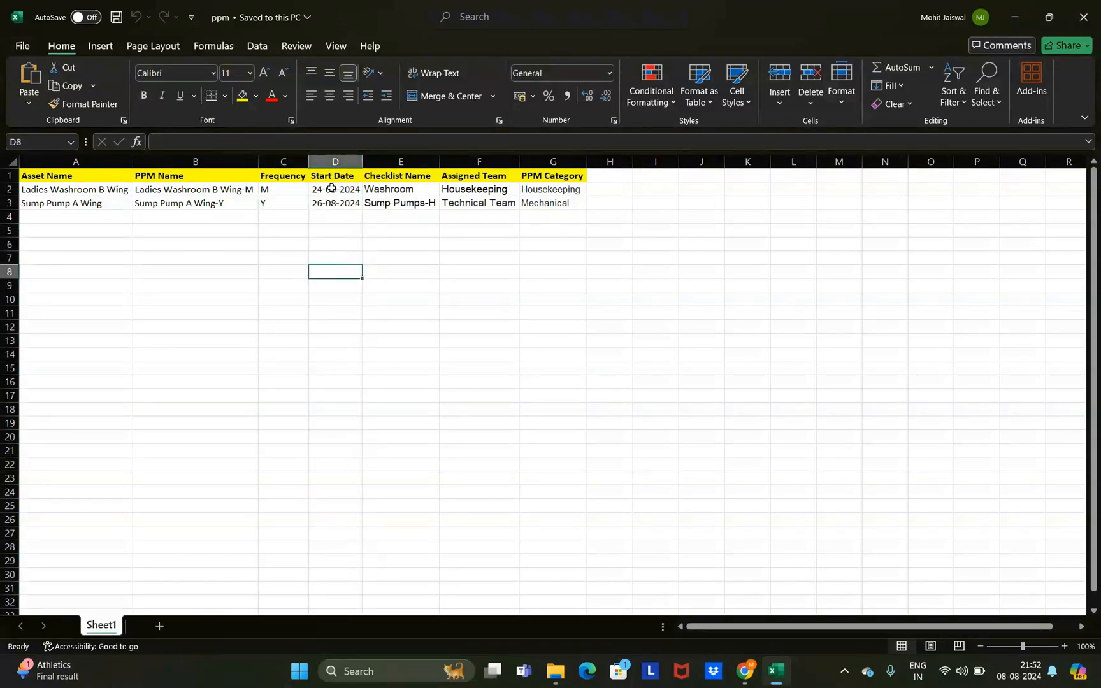
- Review the Checklist Name, Assigned Team and PPM Category columns
click(418, 157)
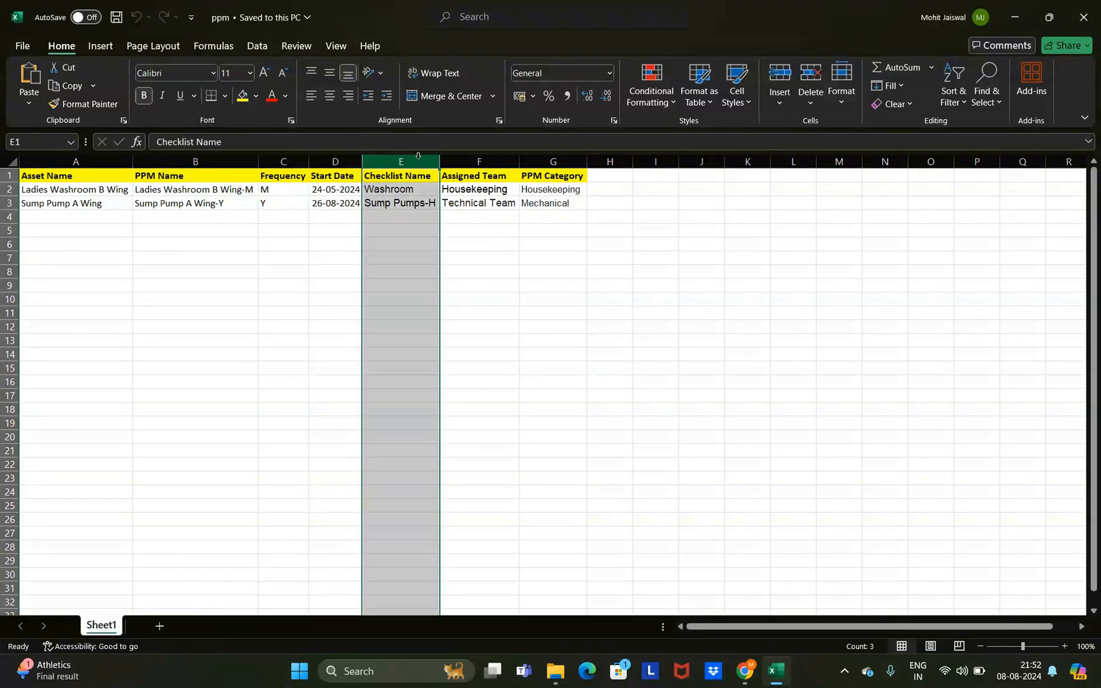
click(458, 252)
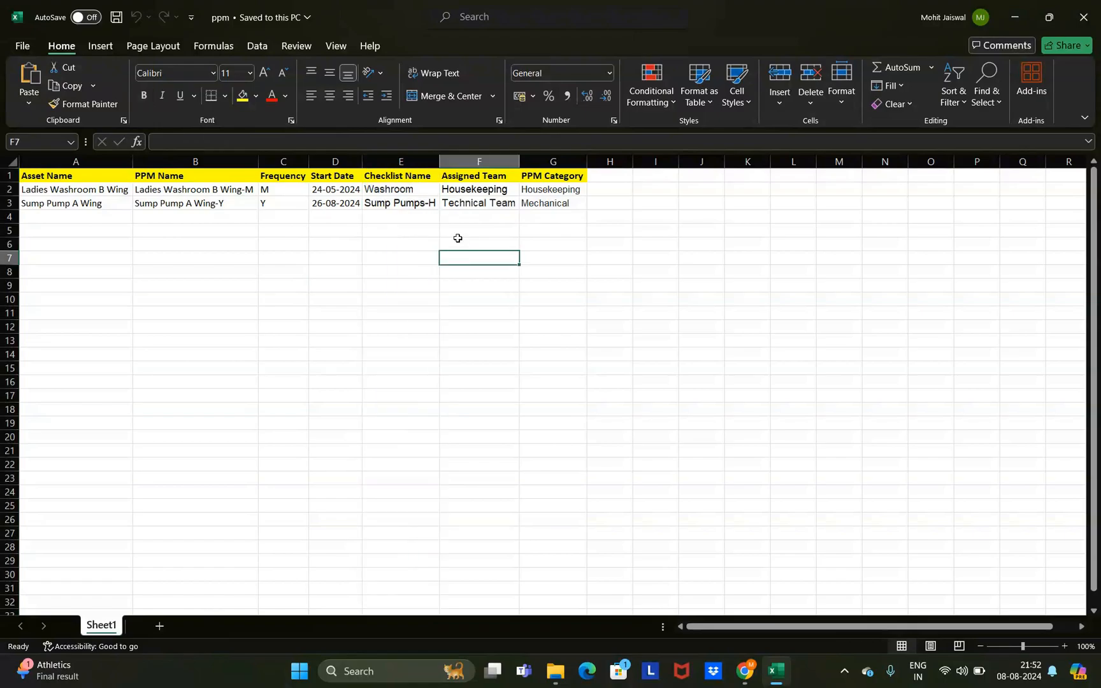
click(400, 191)
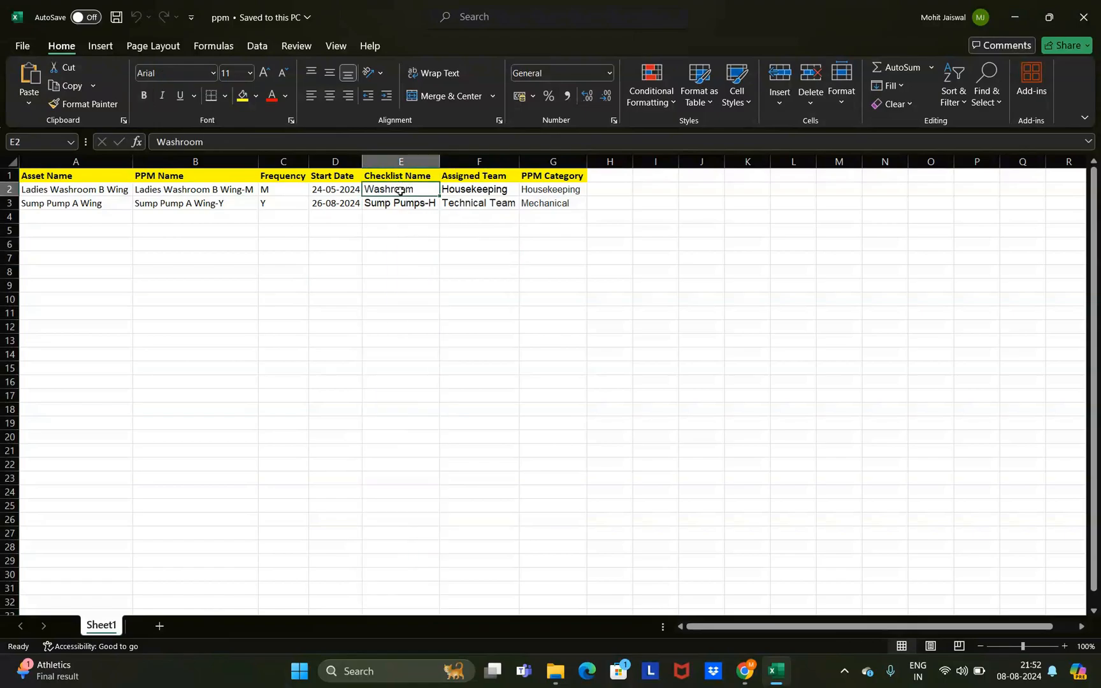
click(467, 171)
click(472, 246)
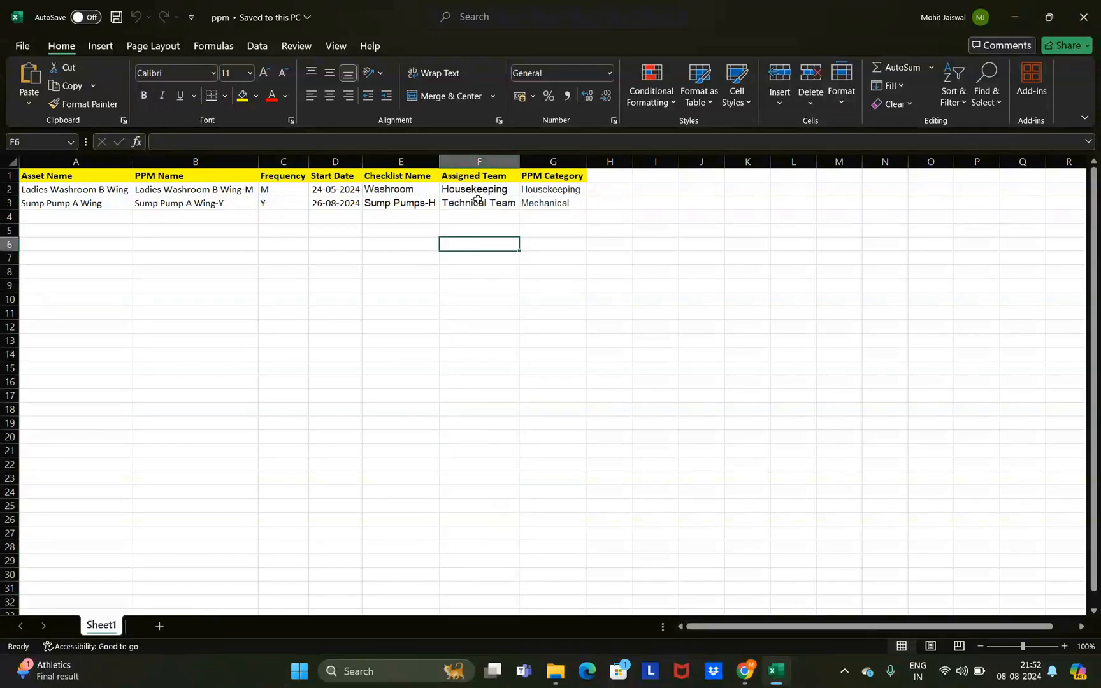
click(479, 188)
click(553, 161)
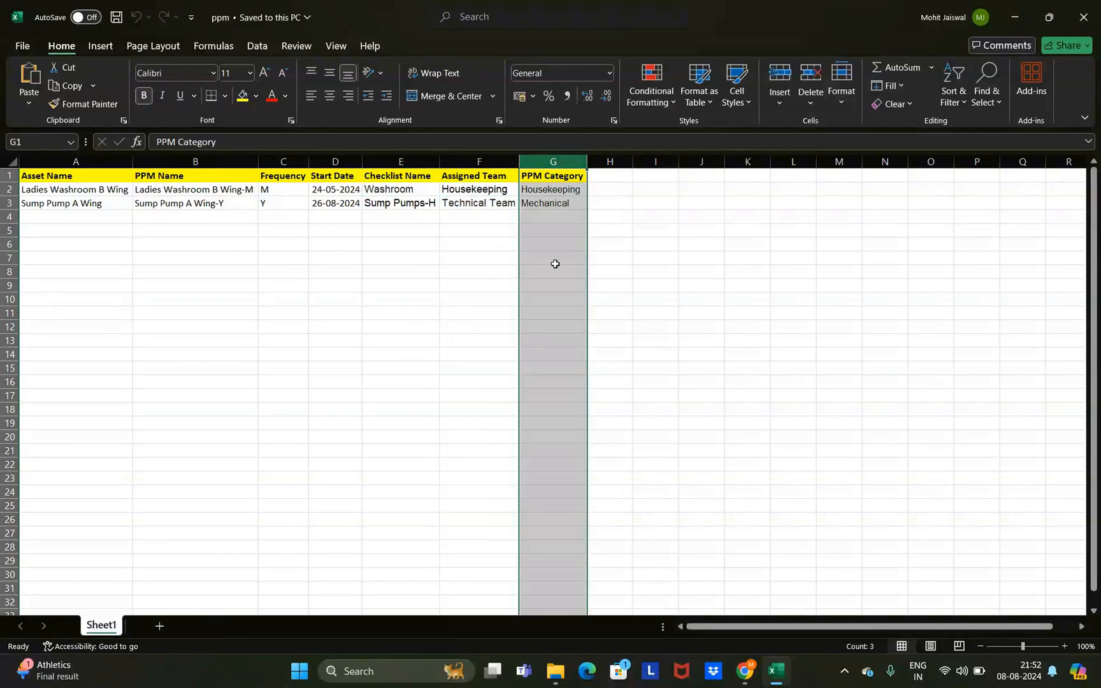
click(468, 289)
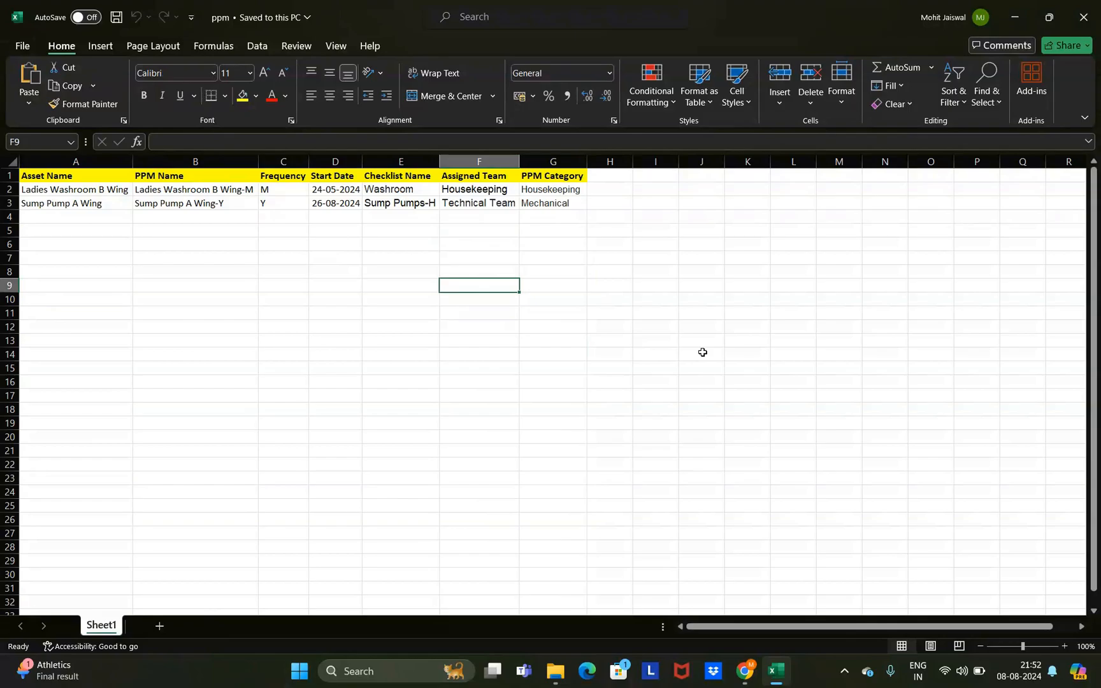
- Close the ppm workbook and go to facTech's PM Schedule list
click(1083, 17)
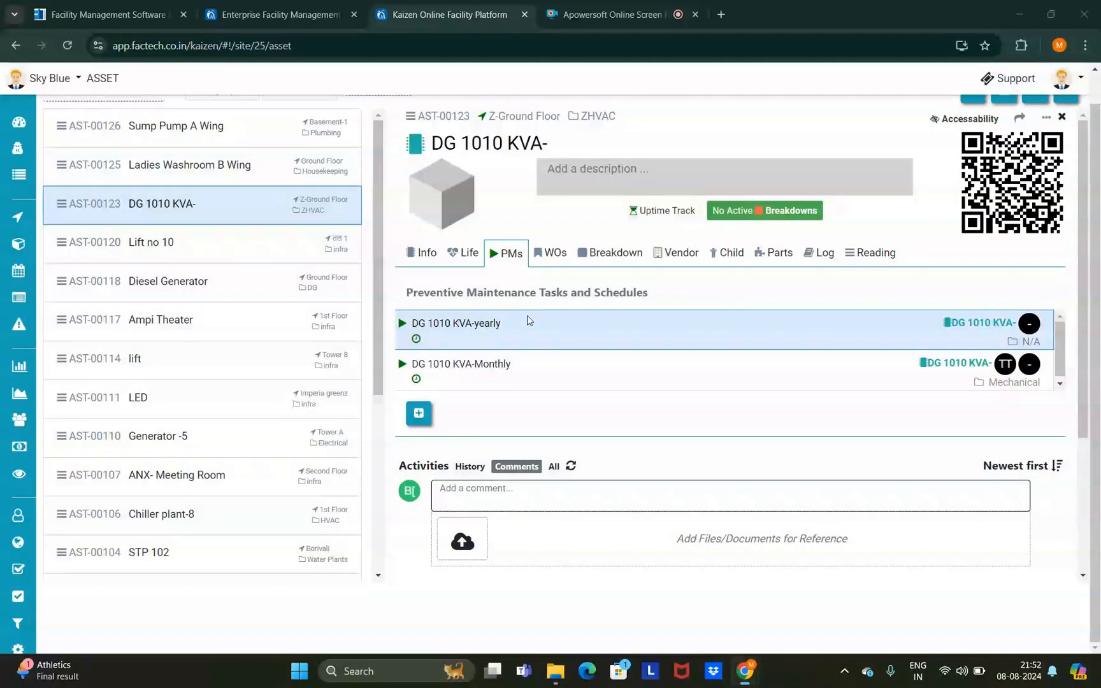
mouse_move(25, 296)
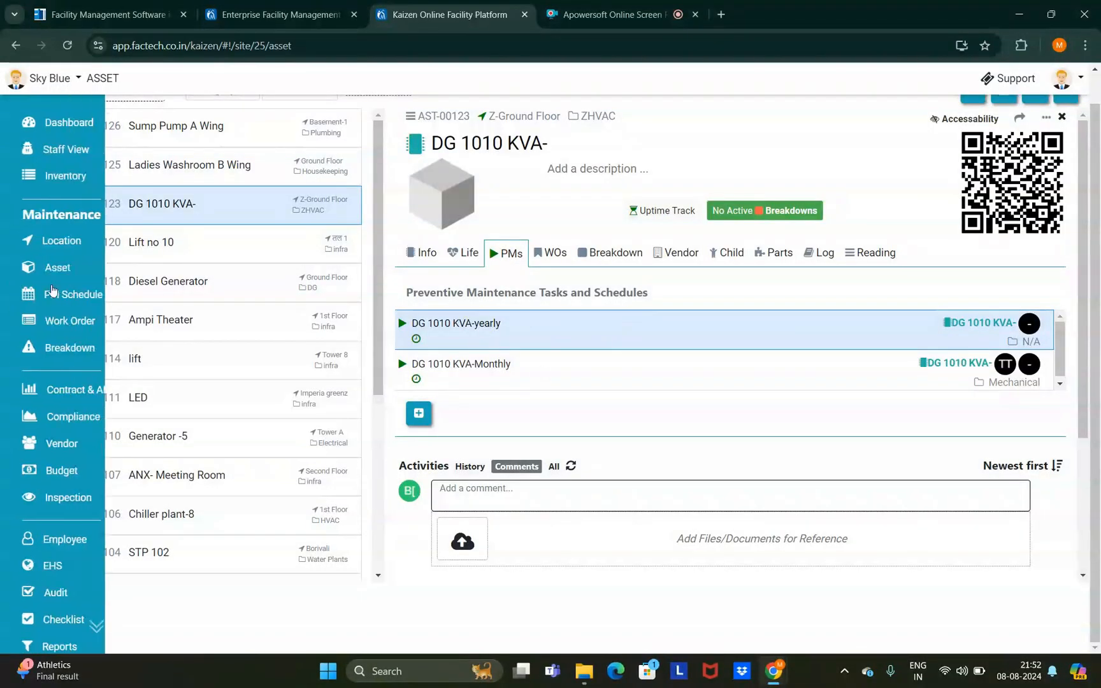
click(89, 295)
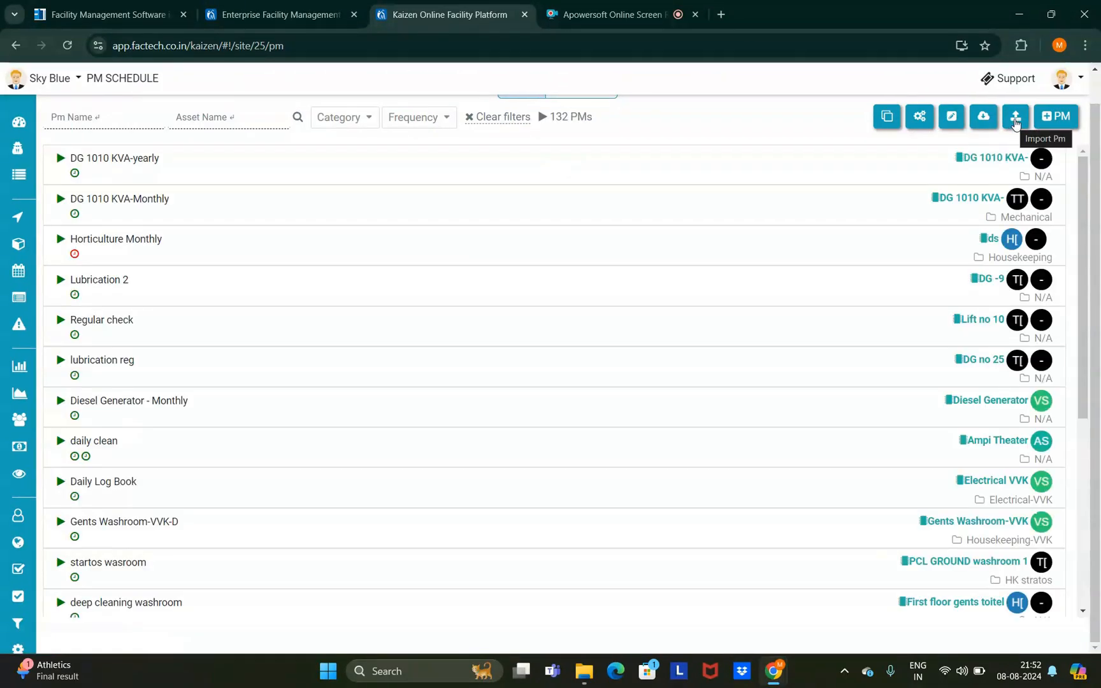
- Start an Import Pm with the ppm file and continue to the action step
click(1015, 118)
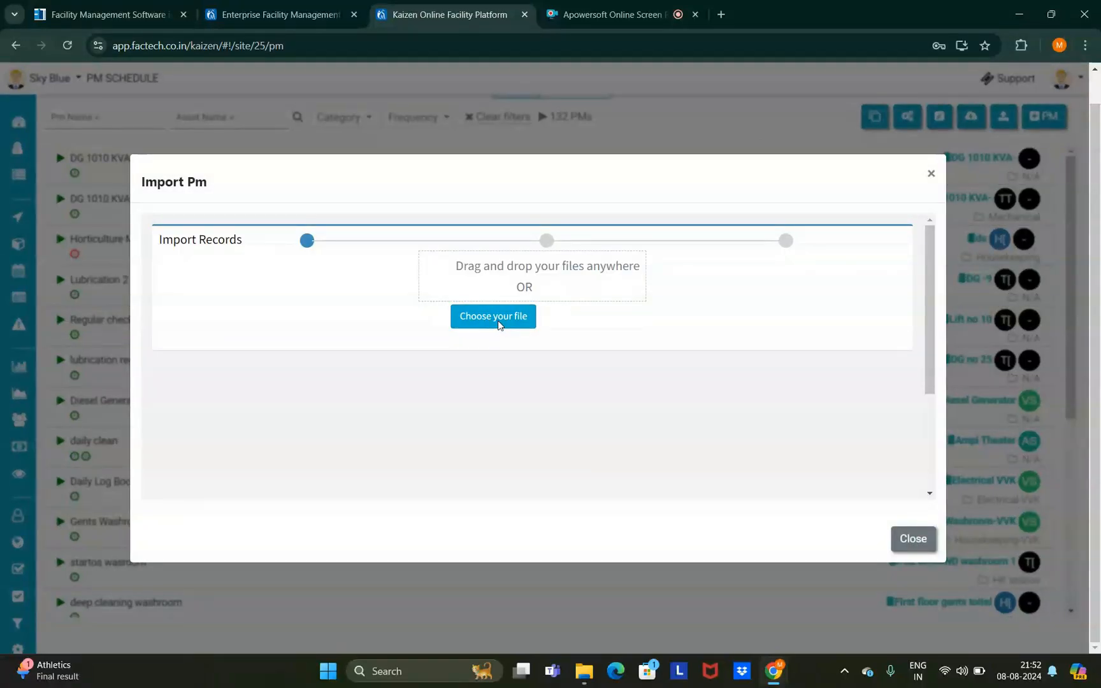
click(498, 322)
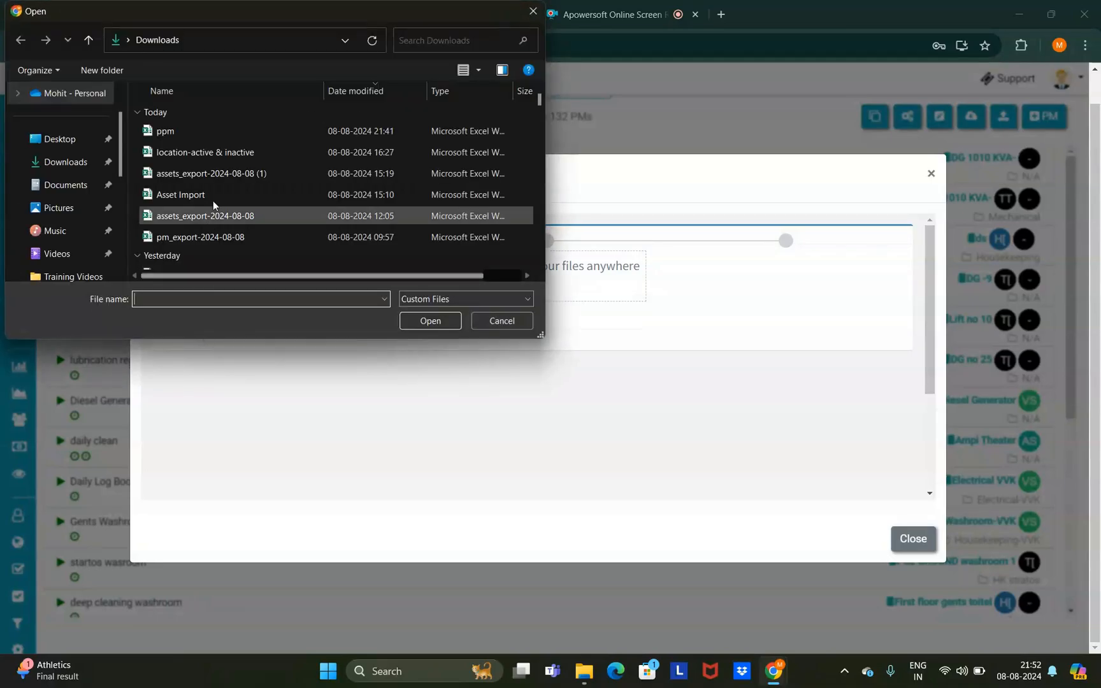
click(165, 131)
click(431, 318)
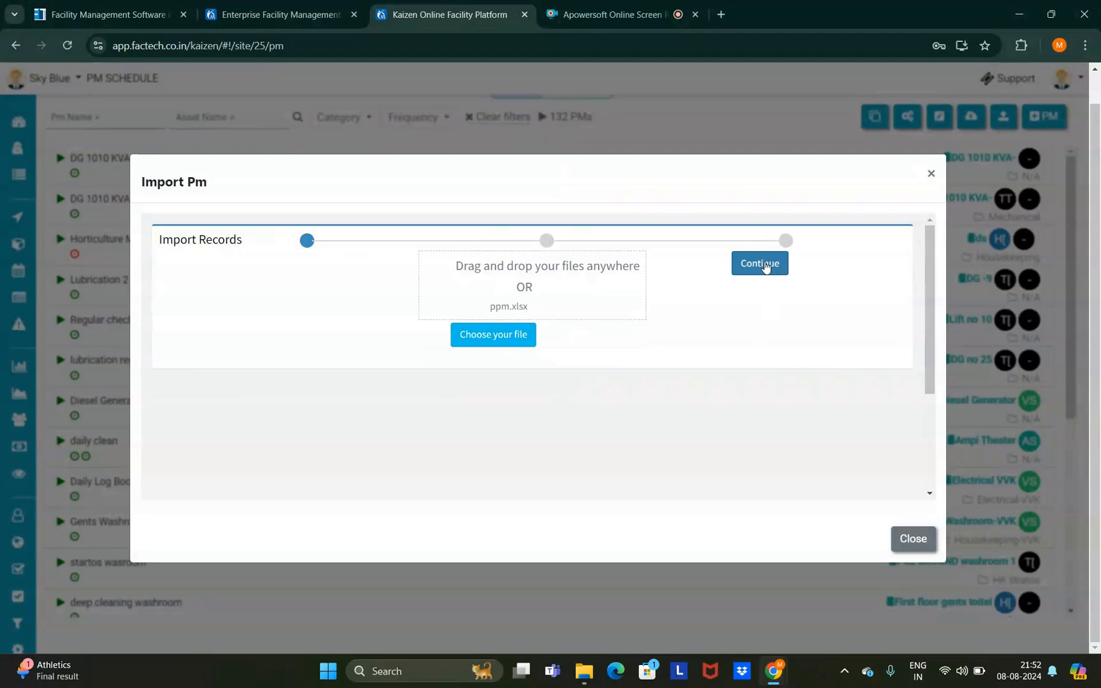
click(765, 266)
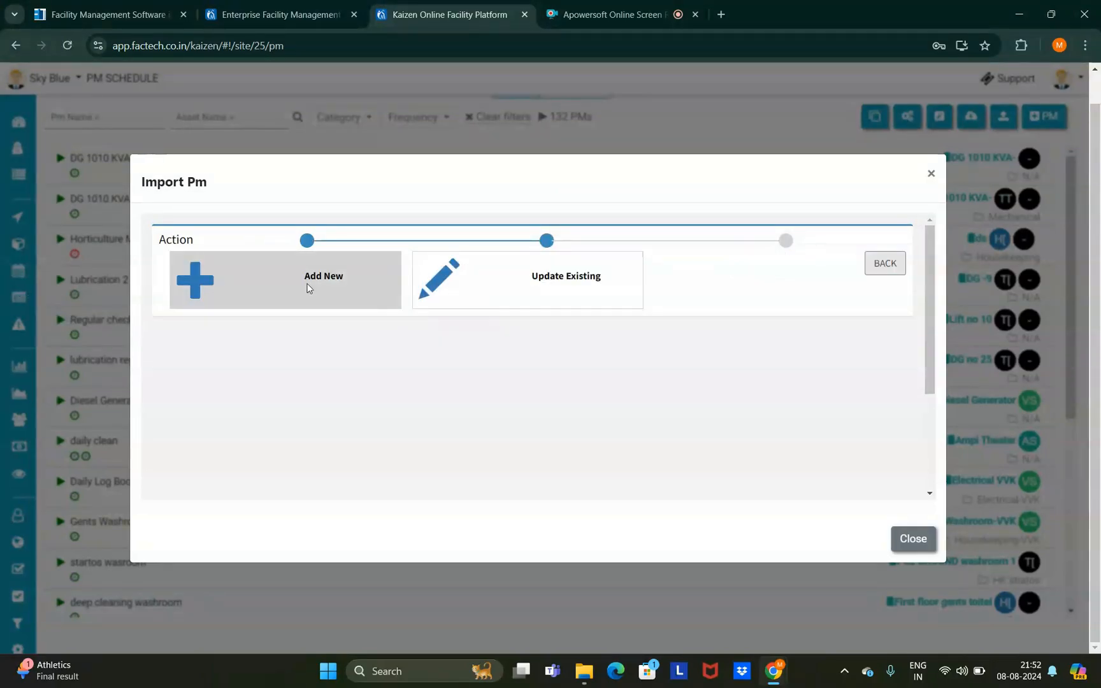
- Choose Add New and point out the Excel Heading and System Fields labels
click(307, 287)
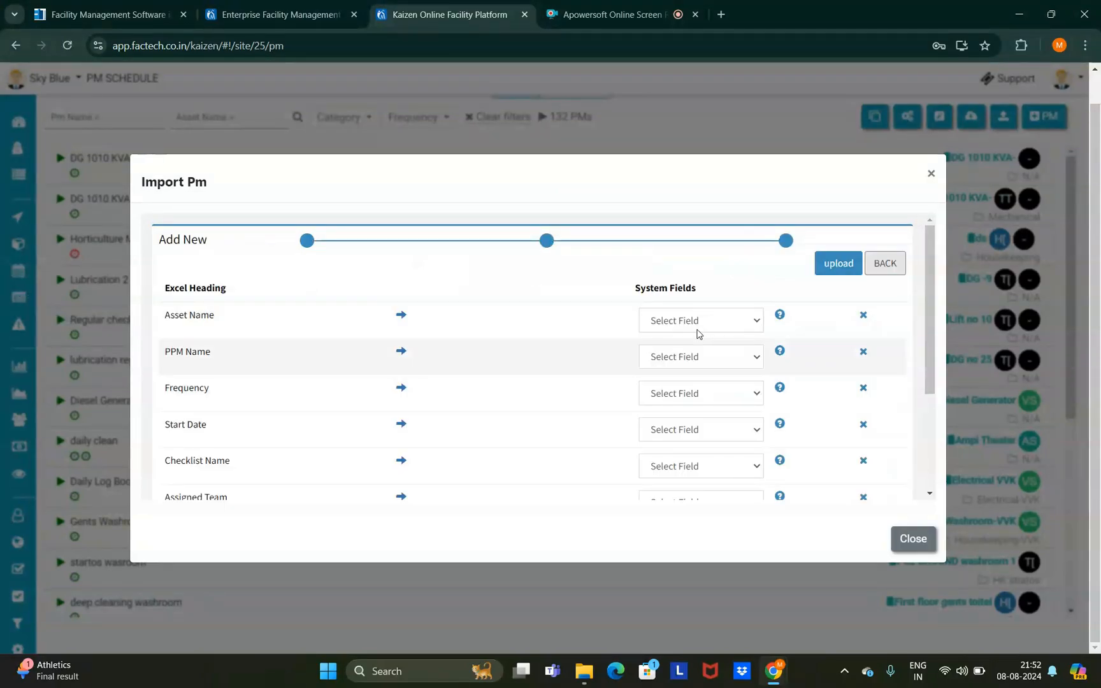
drag(230, 293, 163, 290)
drag(706, 291, 651, 288)
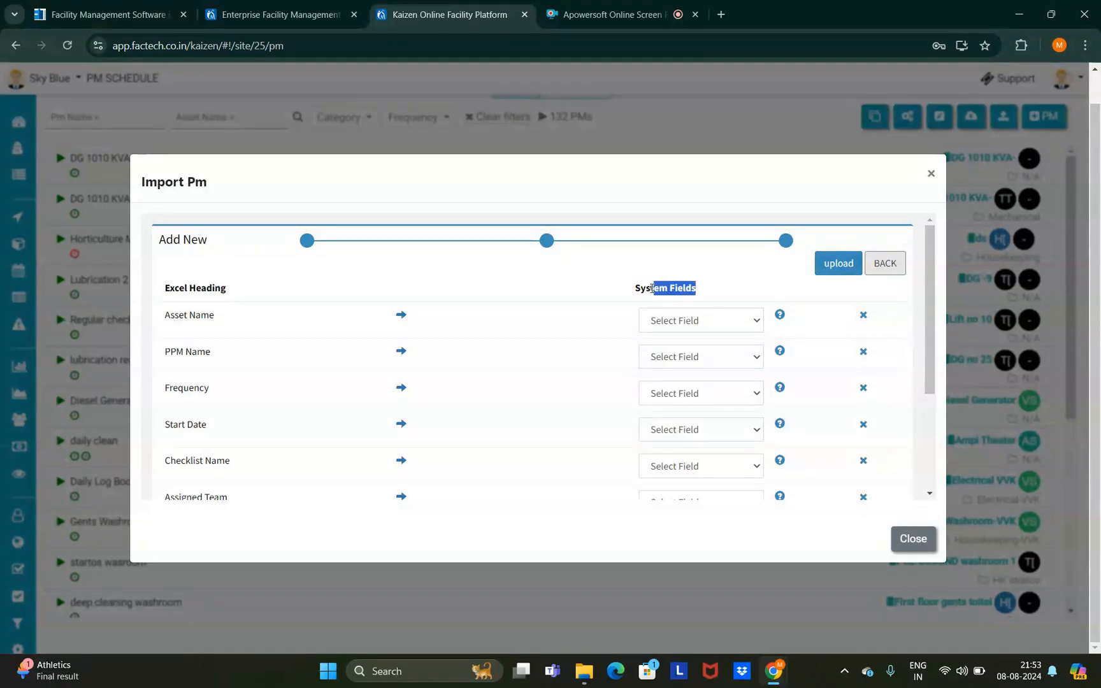
click(569, 276)
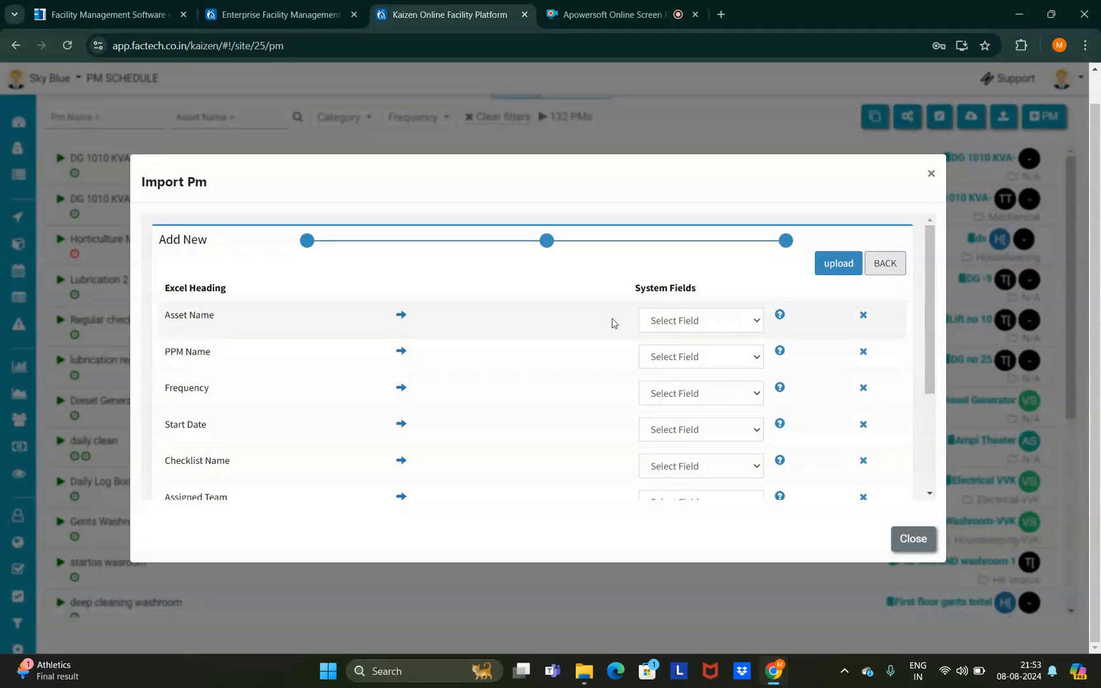
- Map Asset Name to Asset, PPM Name to Name, Frequency and Start Date to their fields
click(722, 317)
click(679, 401)
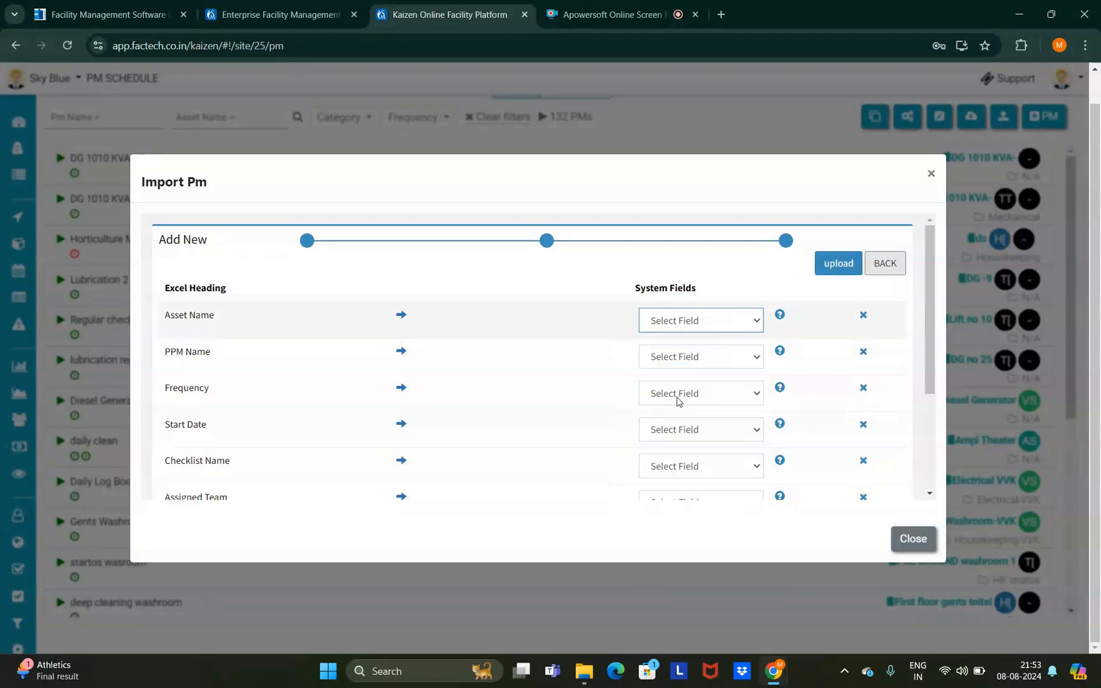
click(703, 358)
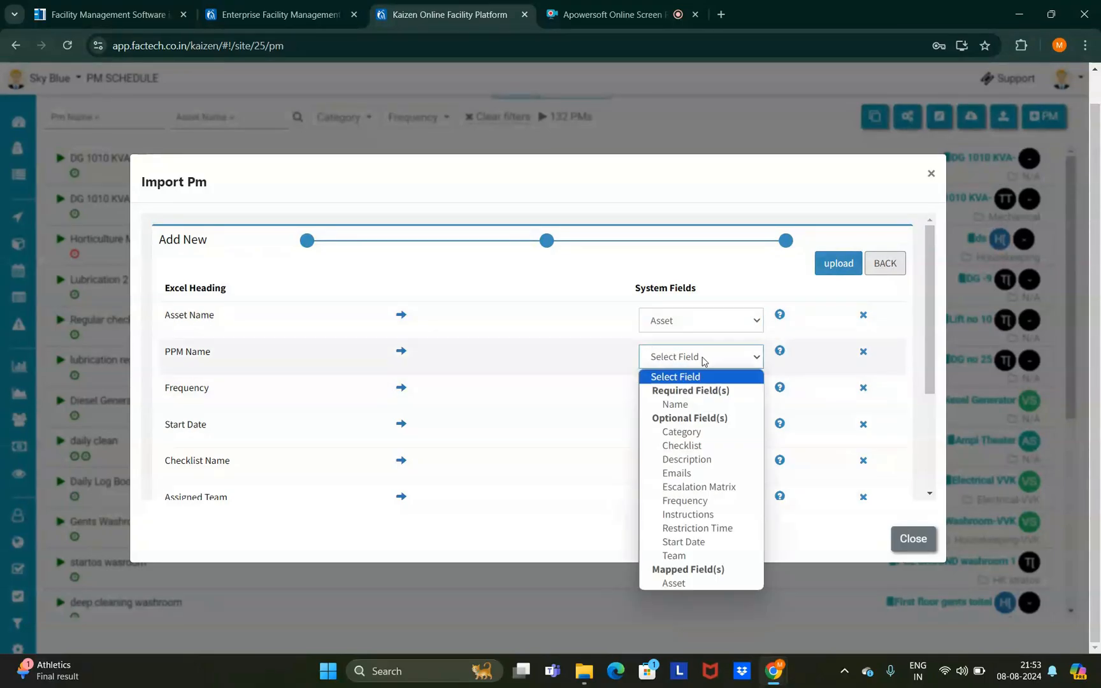
click(686, 406)
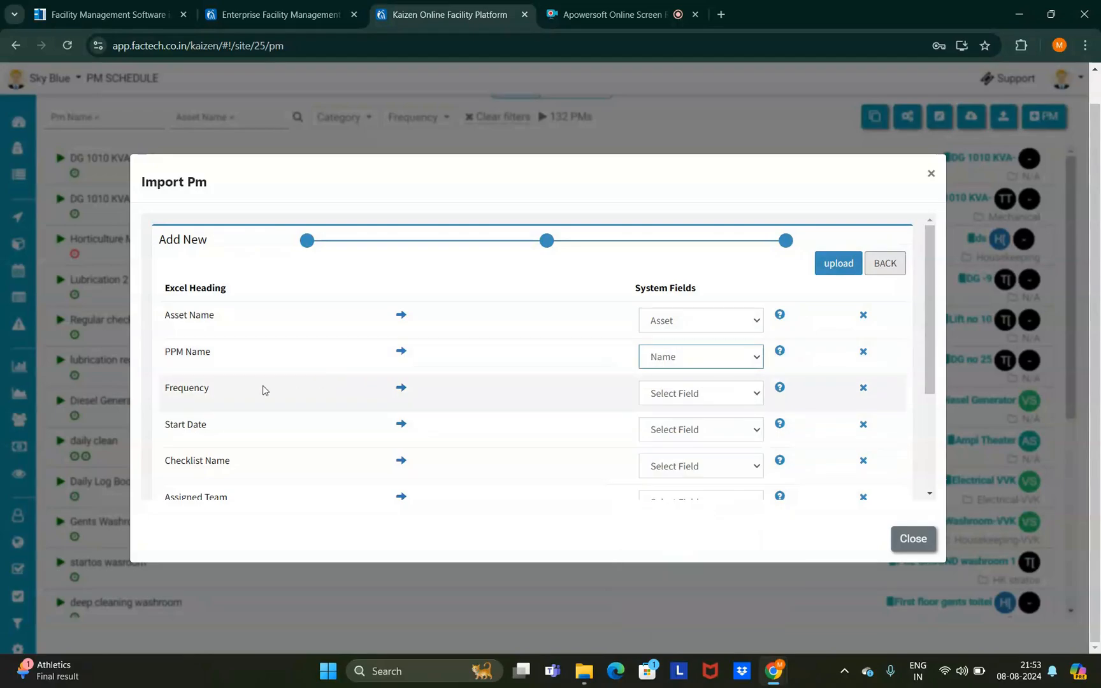
click(676, 398)
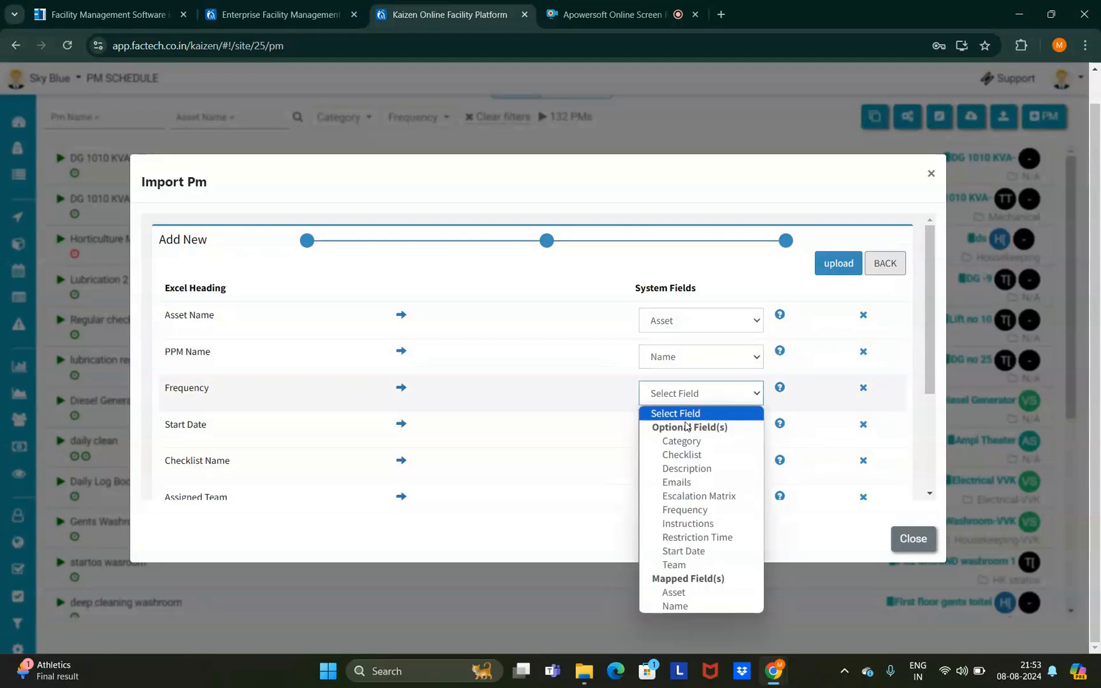
click(698, 517)
click(676, 436)
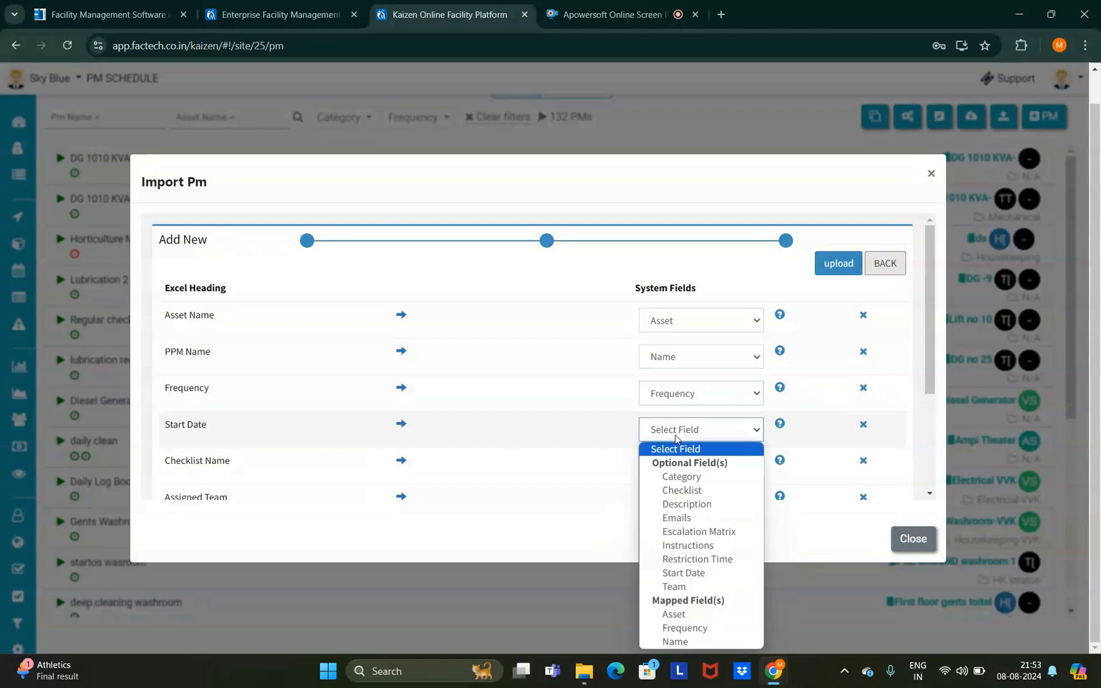
click(683, 573)
- Map Checklist Name to Checklist, Assigned Team to Team, and PPM Category to Category
scroll(574, 427, down, 1)
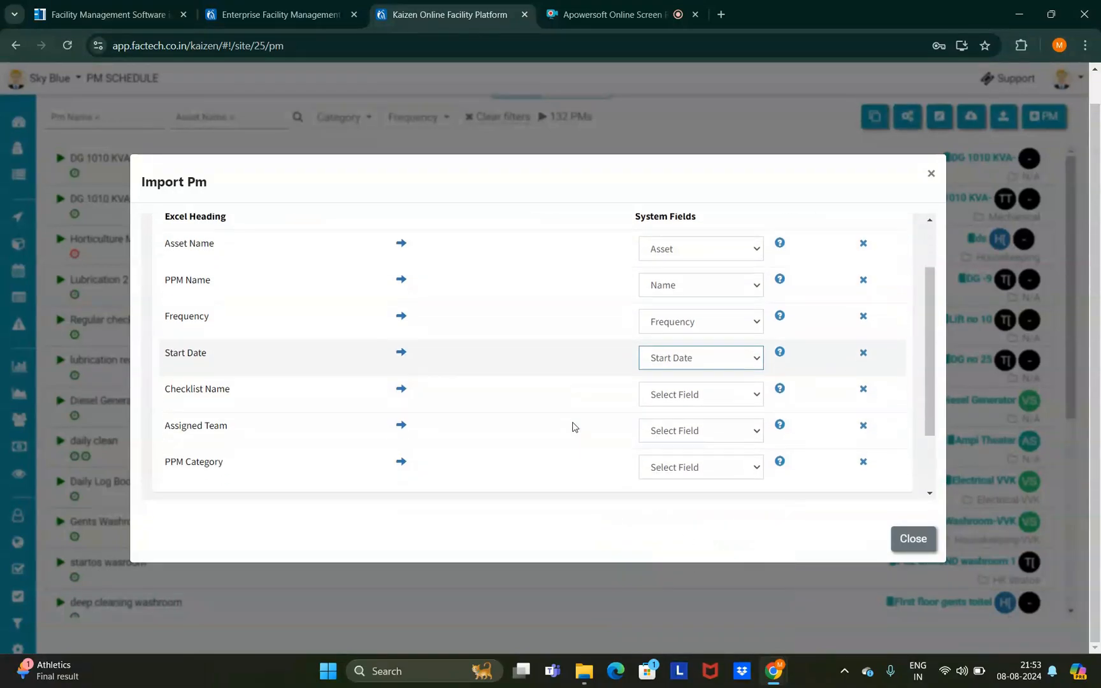
click(685, 395)
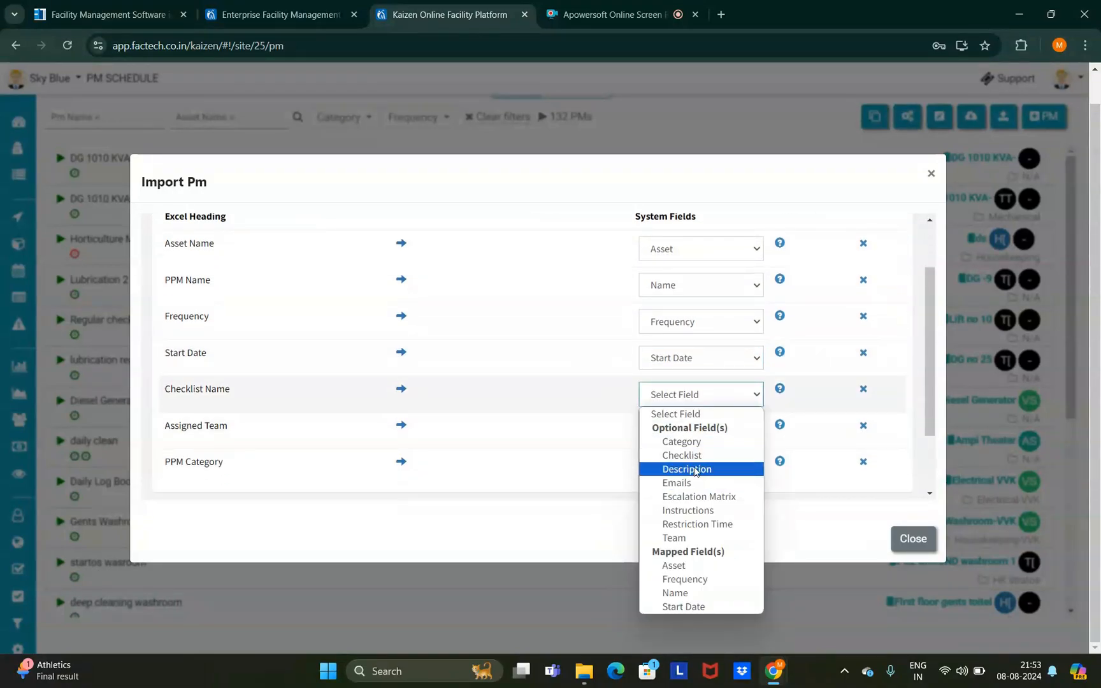
click(694, 457)
click(670, 436)
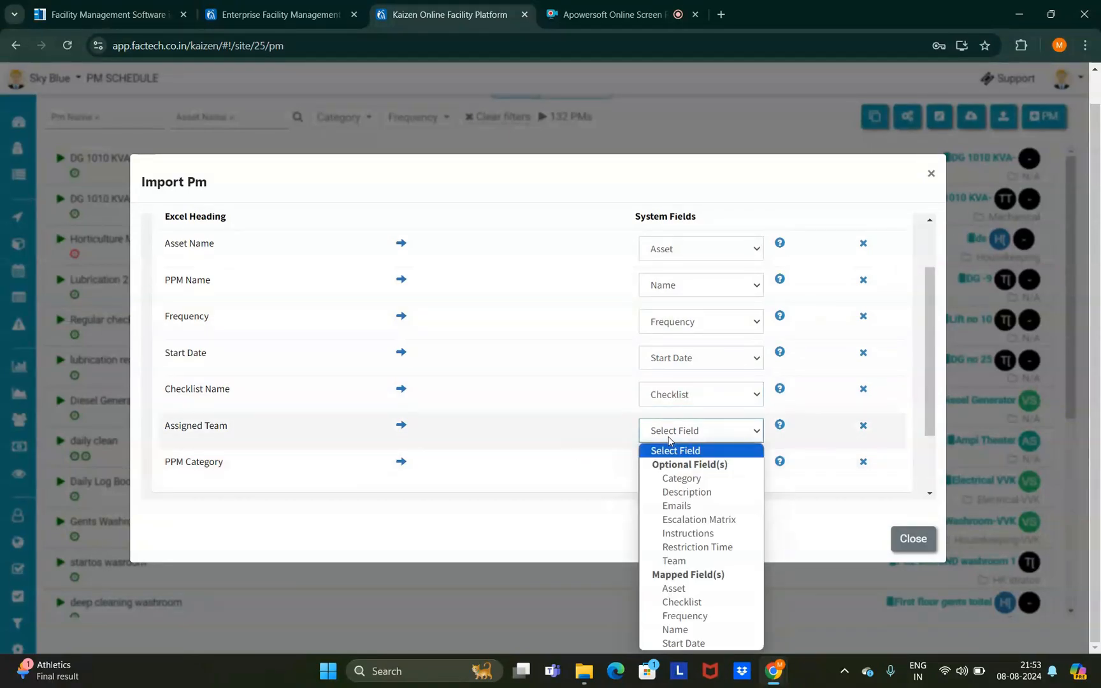
click(674, 560)
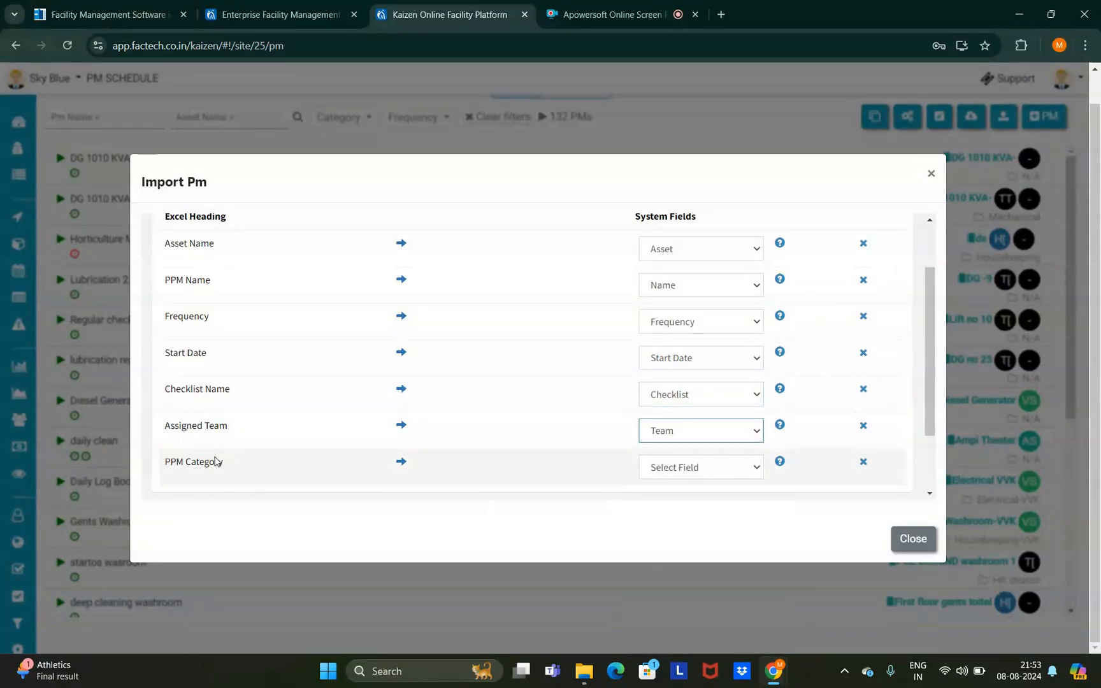
click(675, 467)
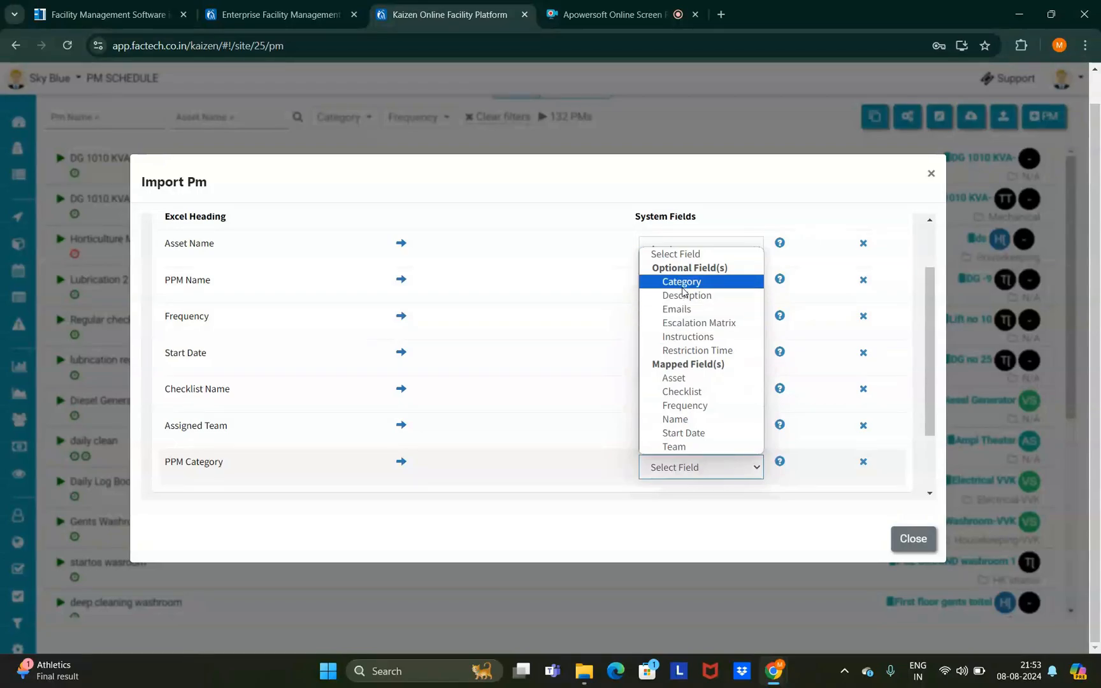
click(669, 281)
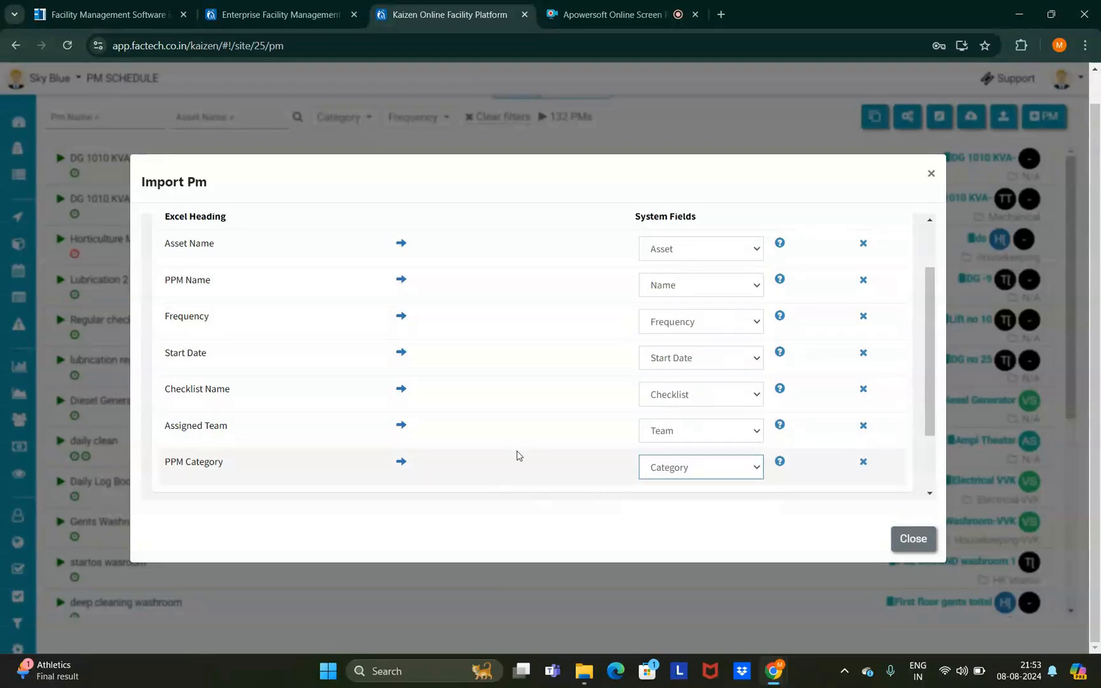
scroll(535, 427, up, 2)
scroll(535, 427, down, 3)
scroll(537, 424, up, 3)
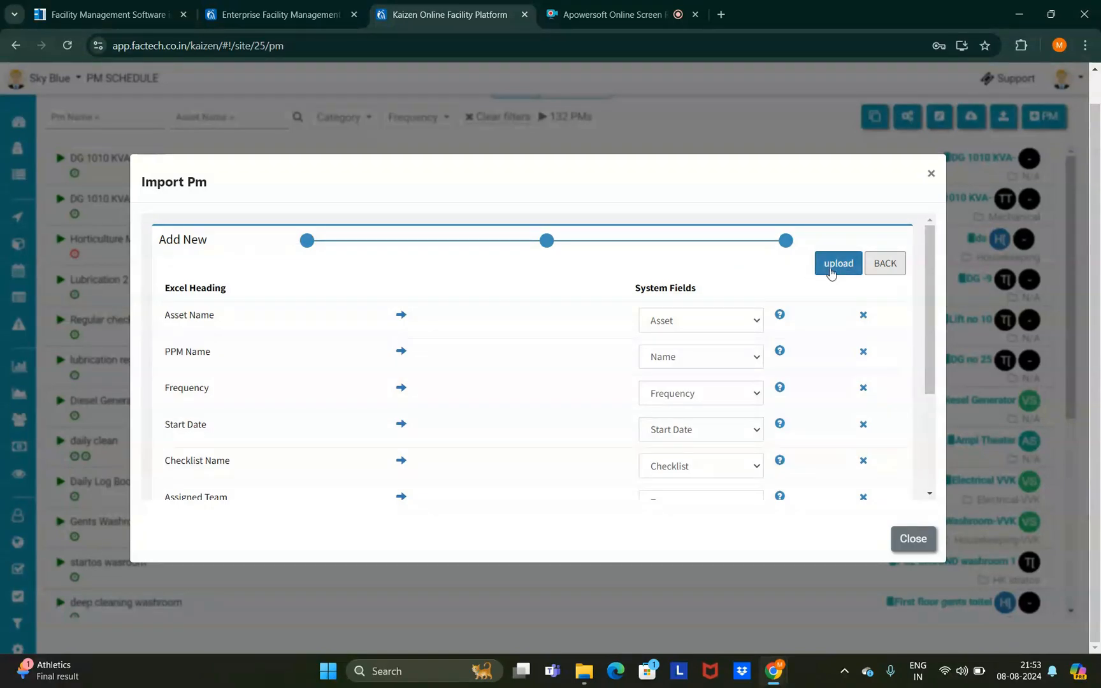
- Upload the mapped PMs, reload the 134-PM list, and view Ladies Washroom B Wing-M and Sump Pump A Wing-Y
click(830, 271)
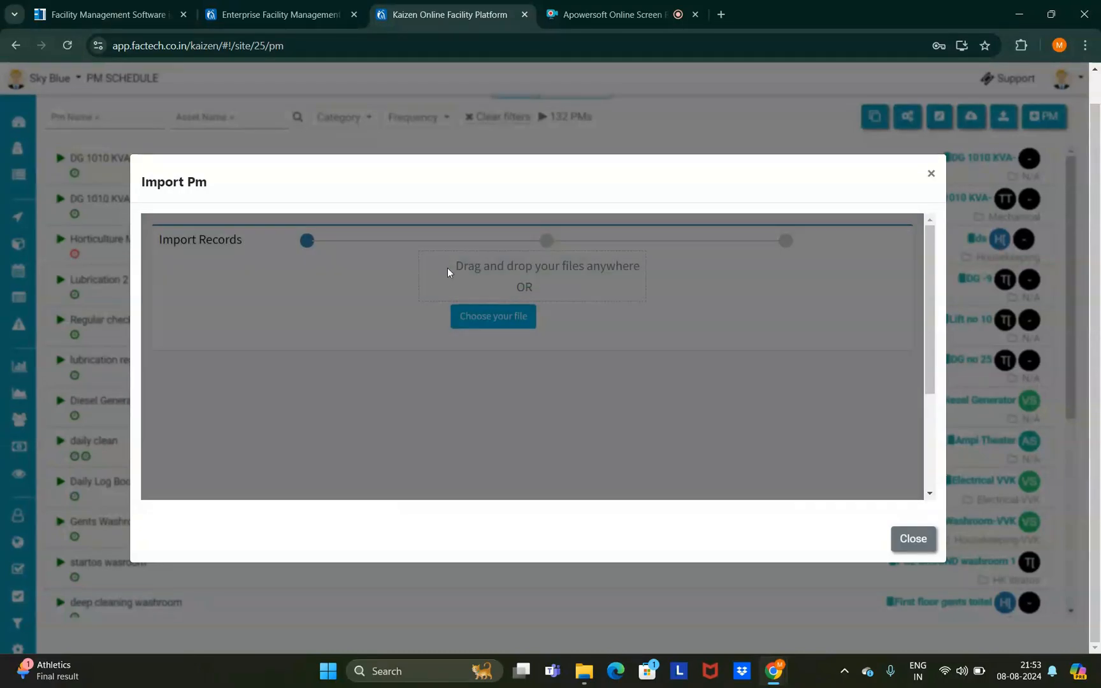
click(931, 175)
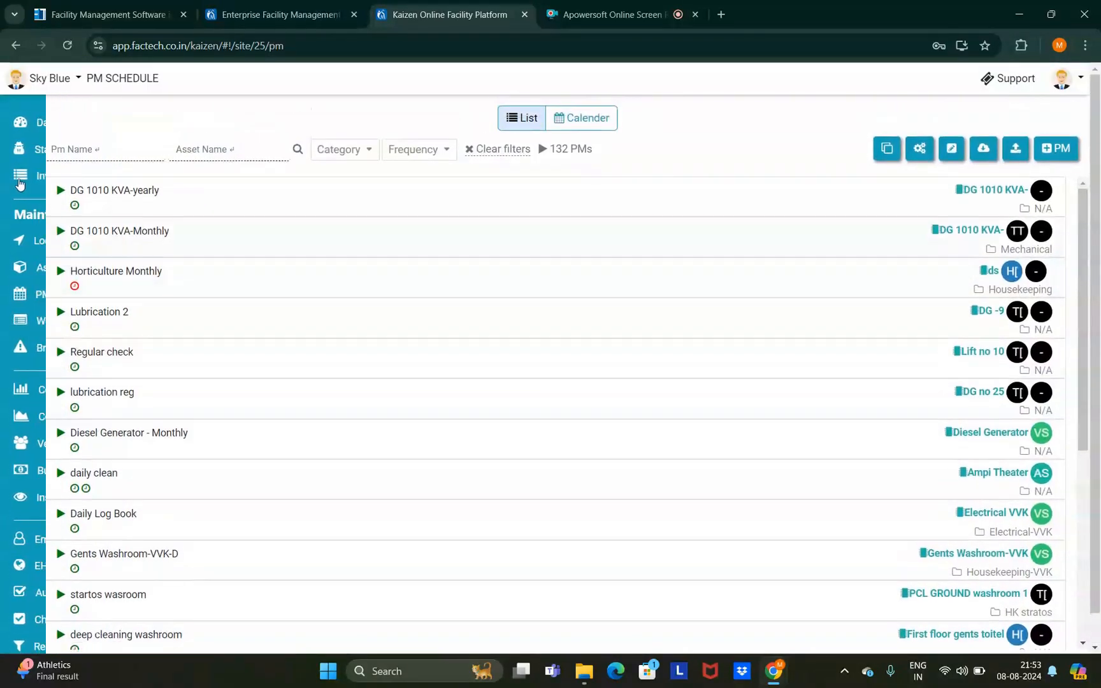
click(69, 45)
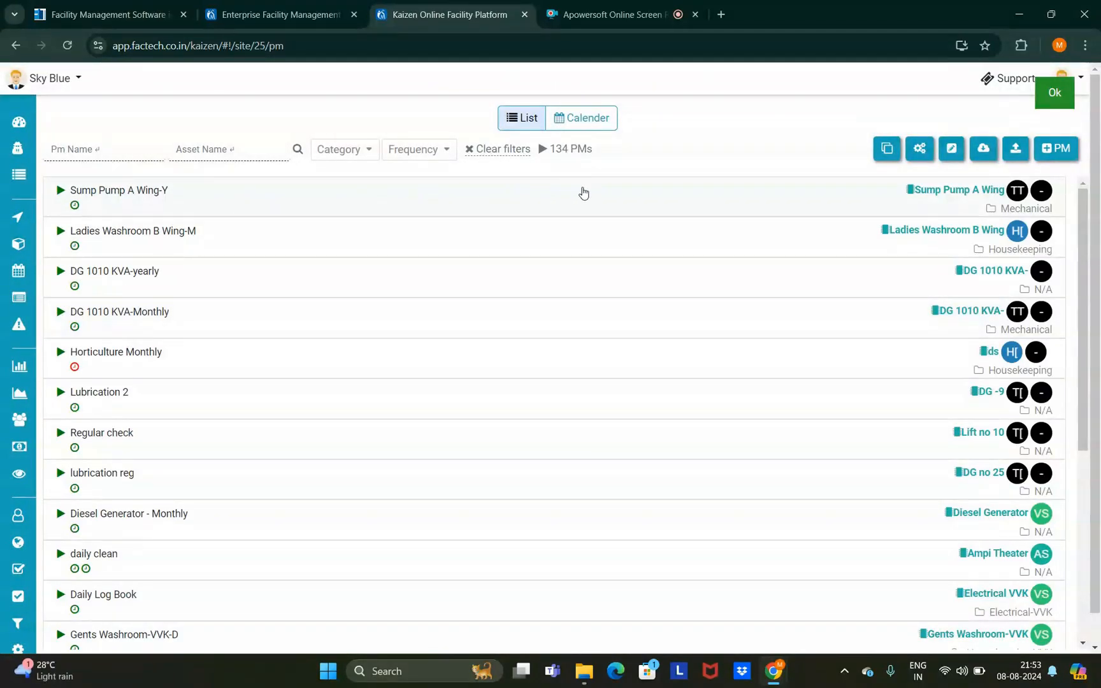
click(217, 232)
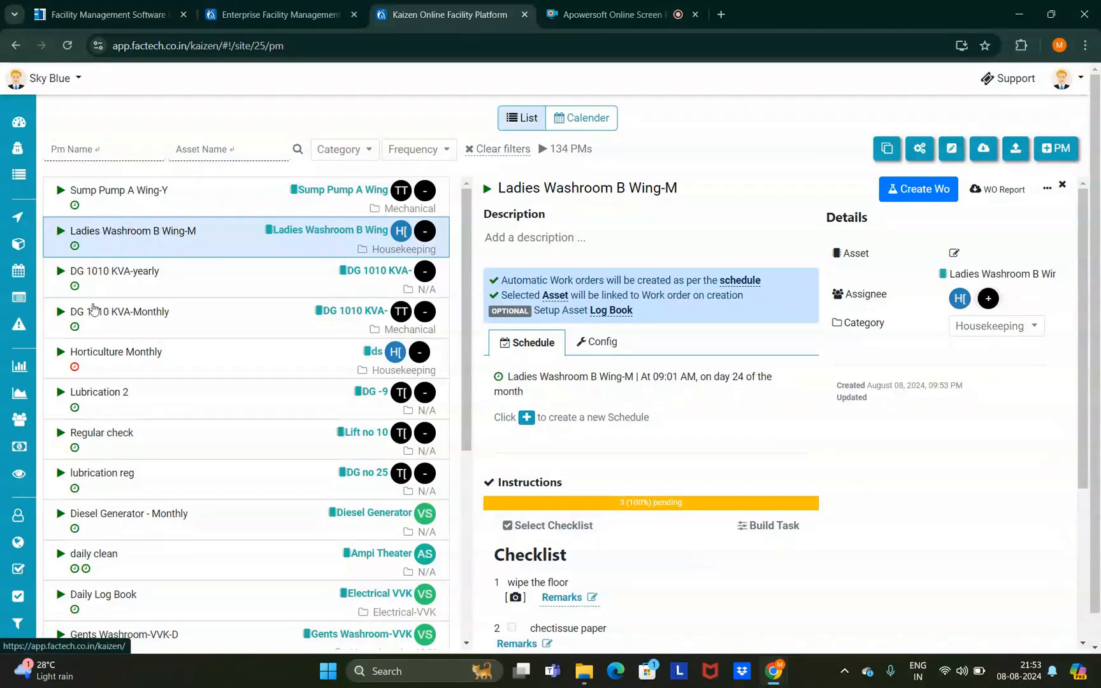
click(158, 209)
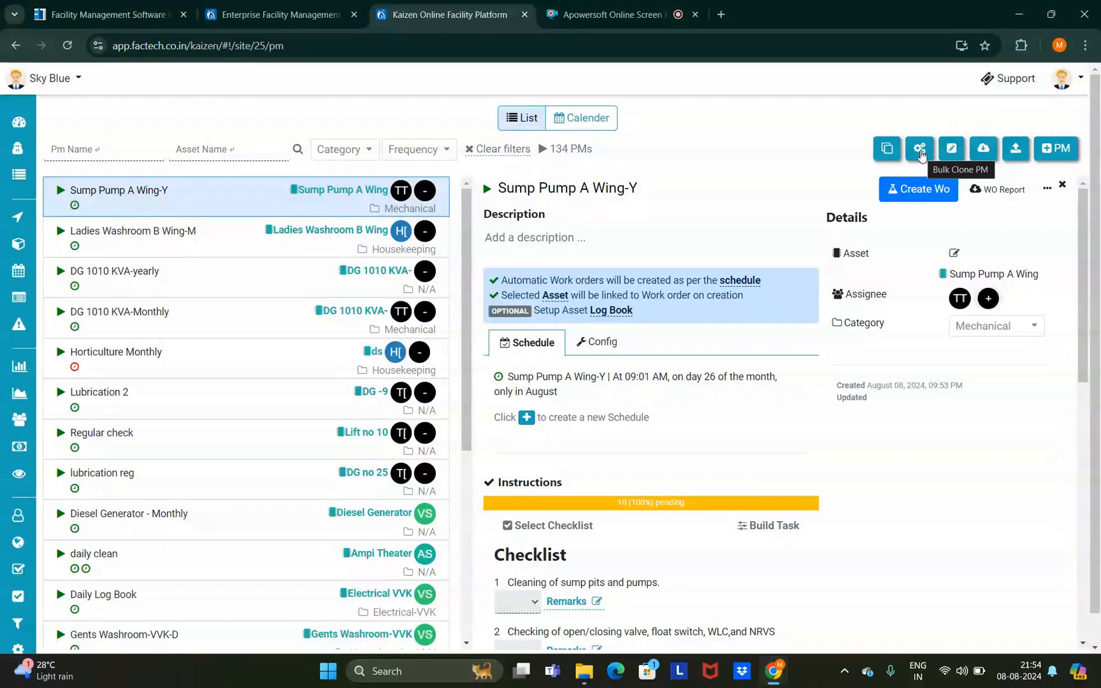
- Launch Bulk Clone PM with AST-00002 HVAC System and AST-00003 Transformer selected, then continue
click(920, 155)
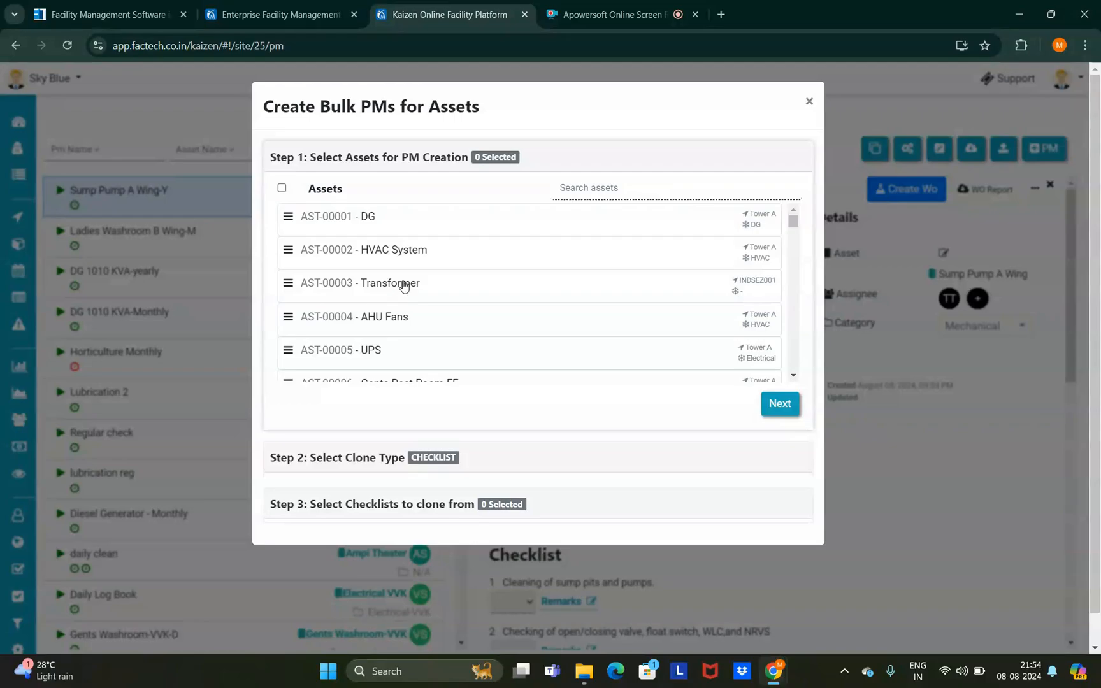
scroll(404, 283, down, 4)
scroll(404, 285, up, 4)
click(377, 254)
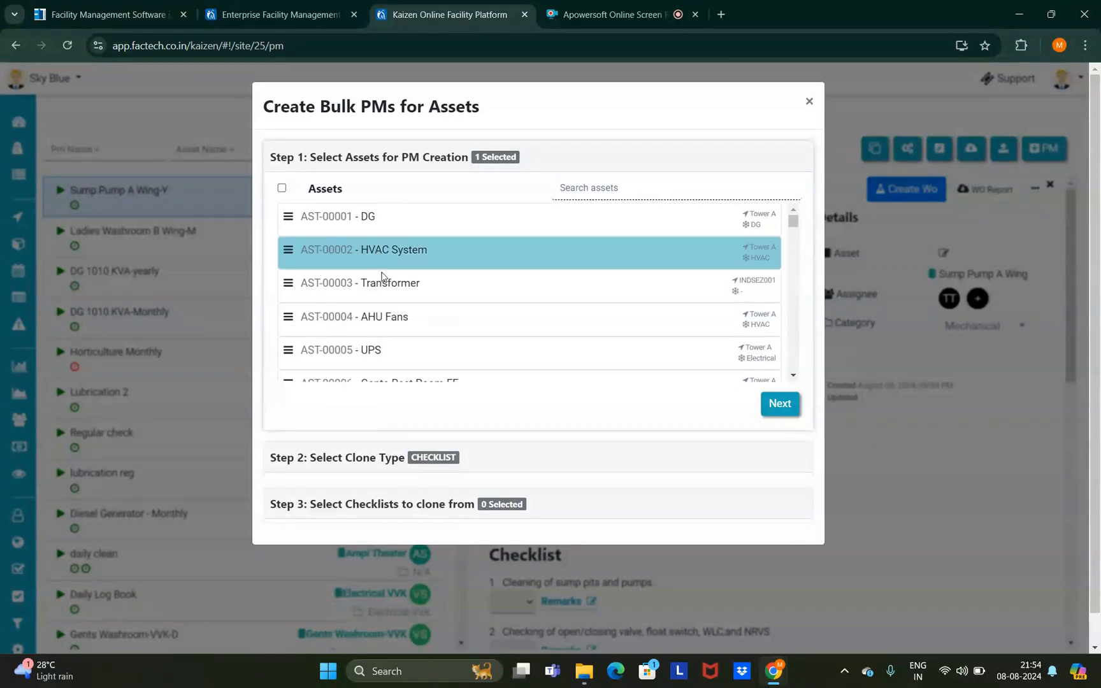
click(388, 287)
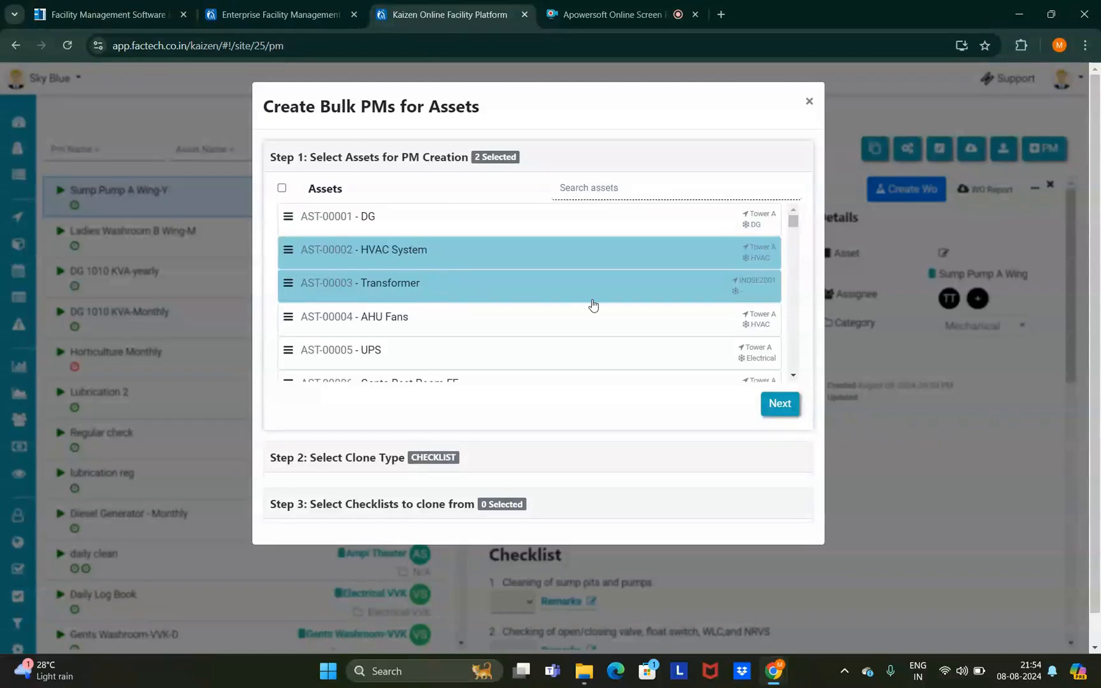
click(781, 407)
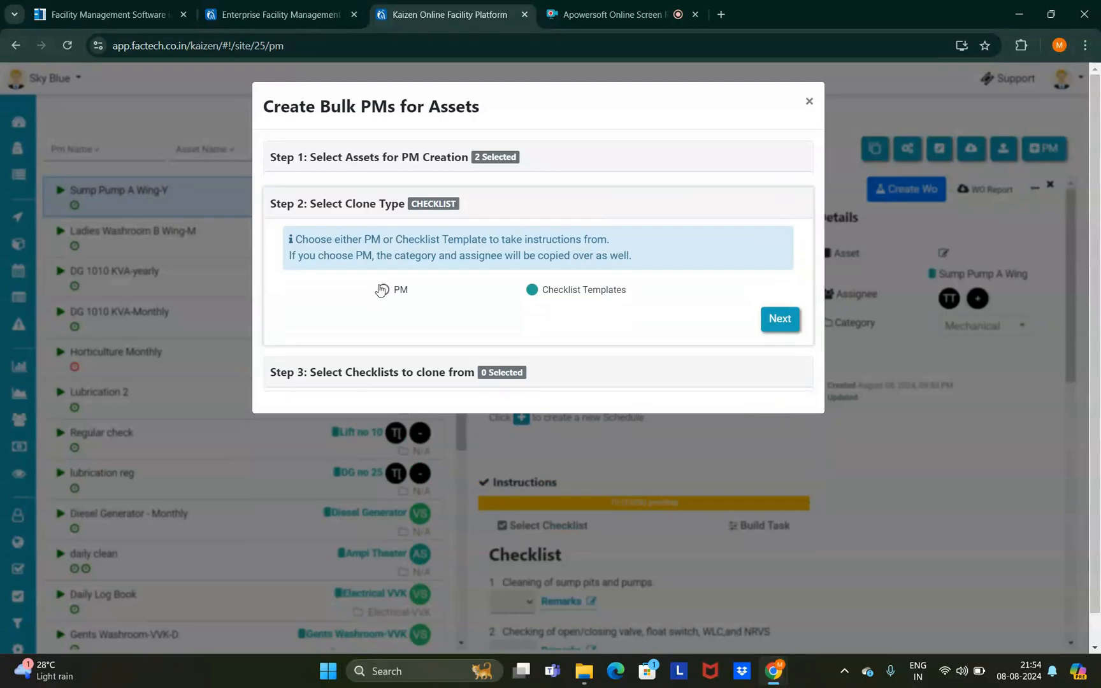
- Choose to clone from existing PMs and tick Daily Maintenance and startos wasroom
click(384, 290)
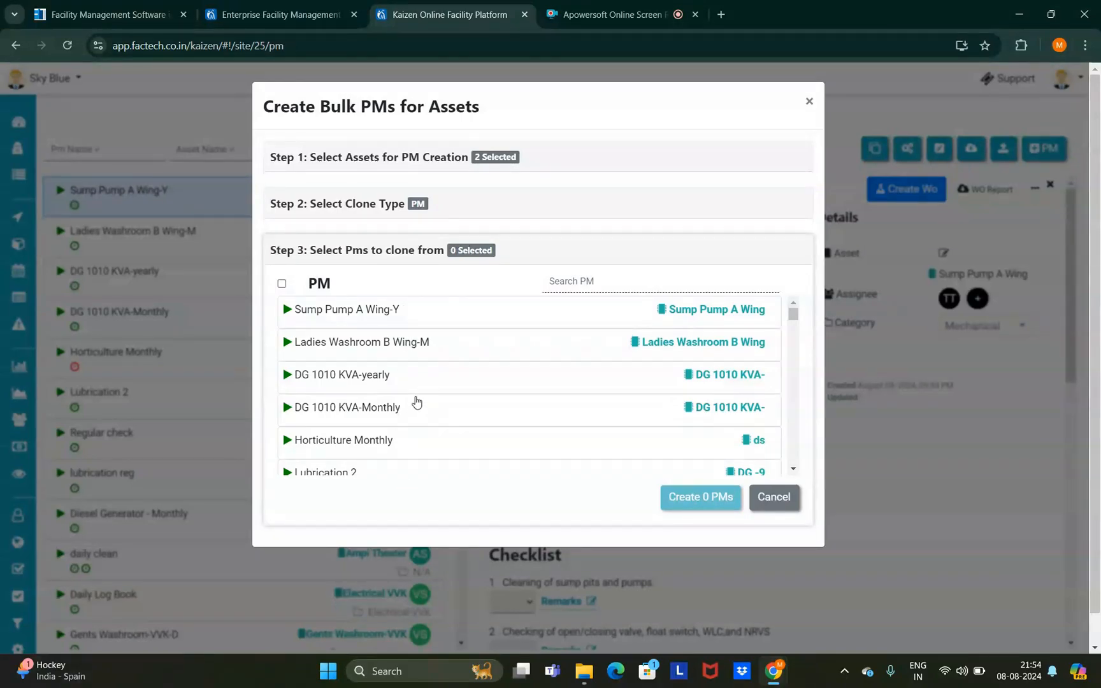
scroll(416, 402, down, 1)
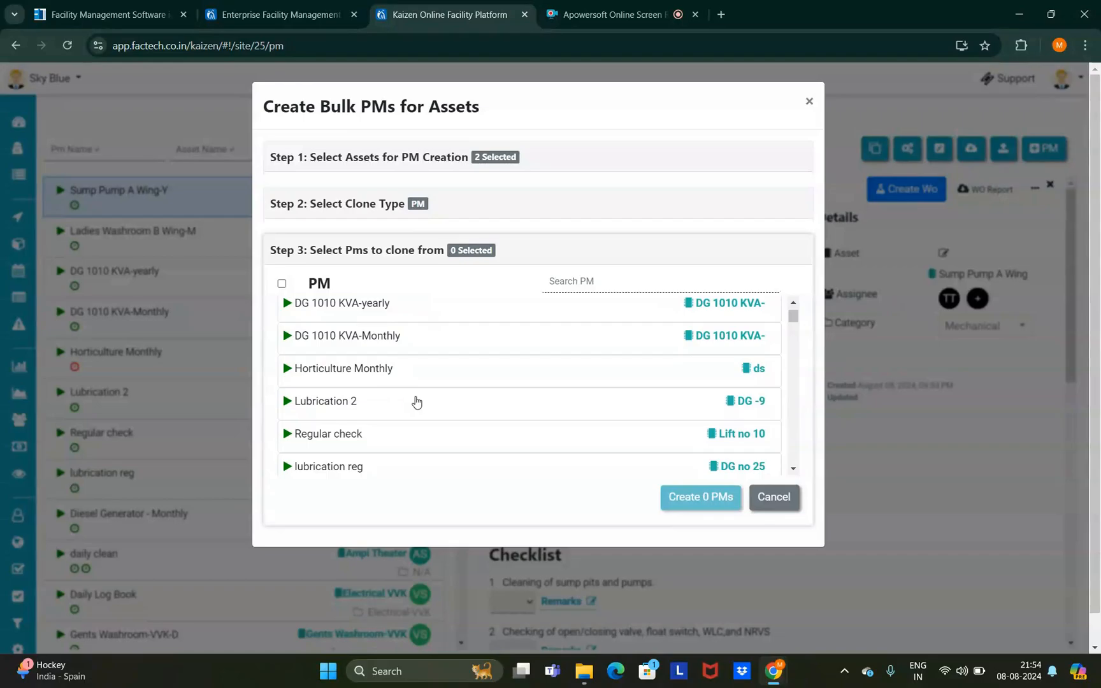
scroll(416, 402, down, 3)
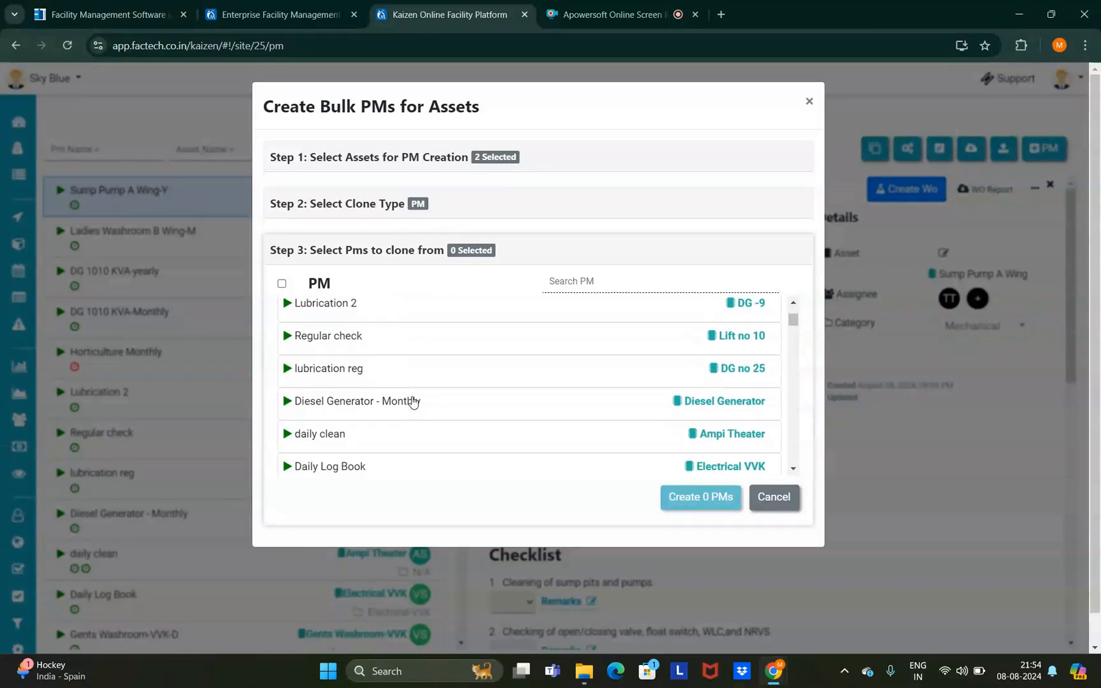
scroll(412, 402, down, 2)
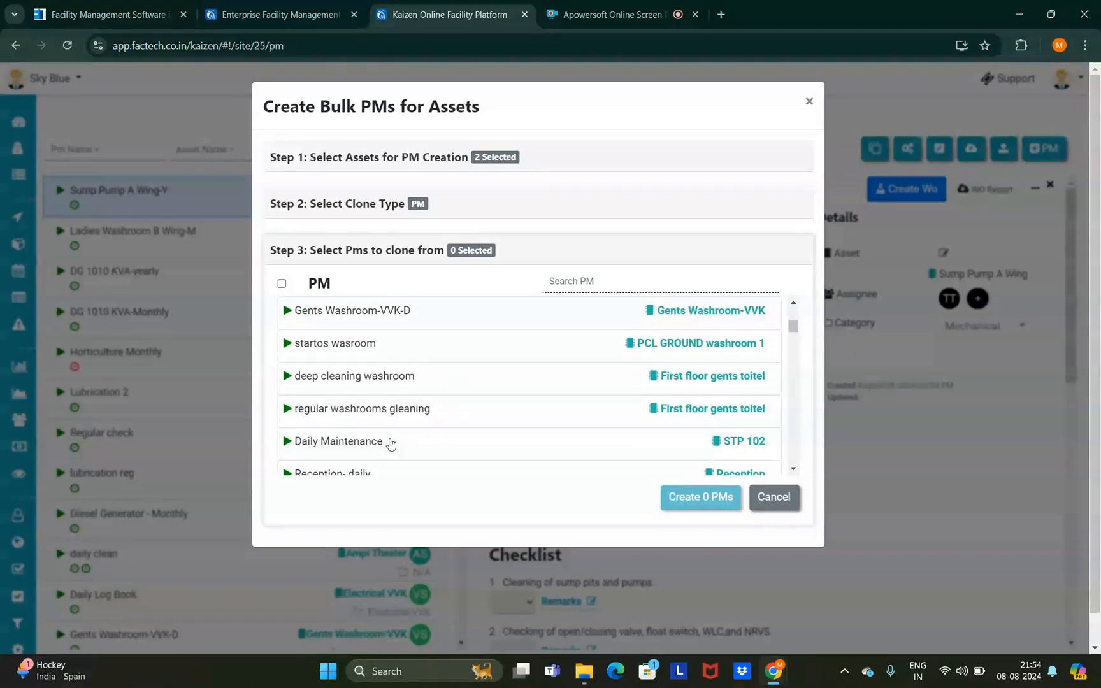
click(391, 442)
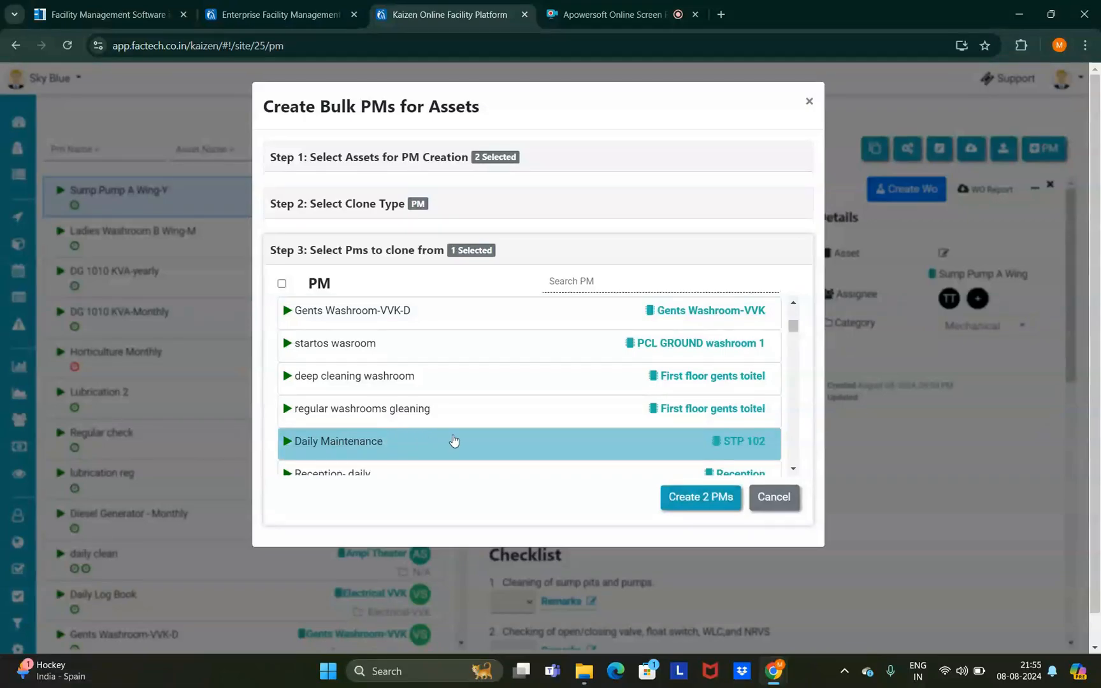
click(374, 339)
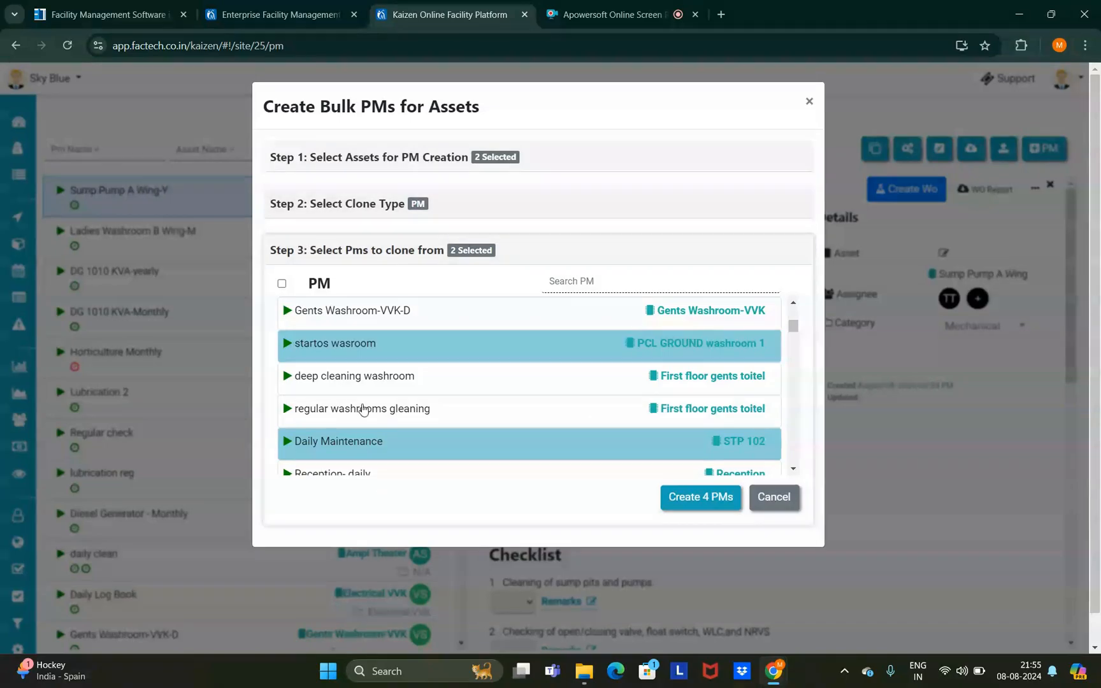
click(358, 383)
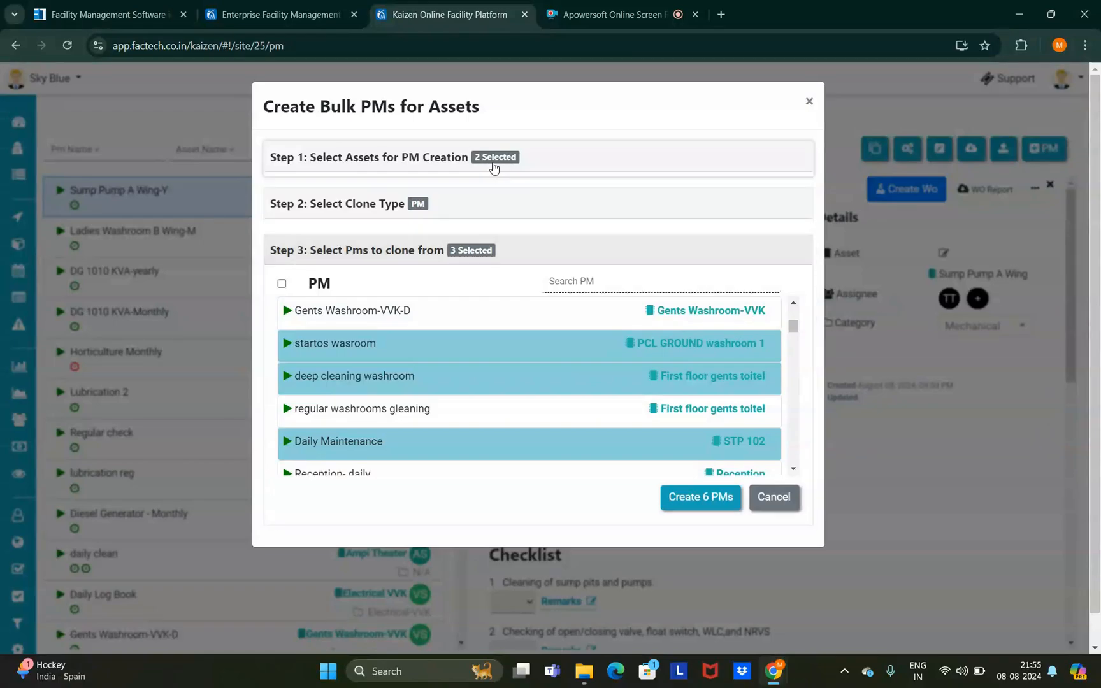
- Untick the washroom PMs, leaving Daily Maintenance, create the 2 PMs, and close the wizard
click(405, 376)
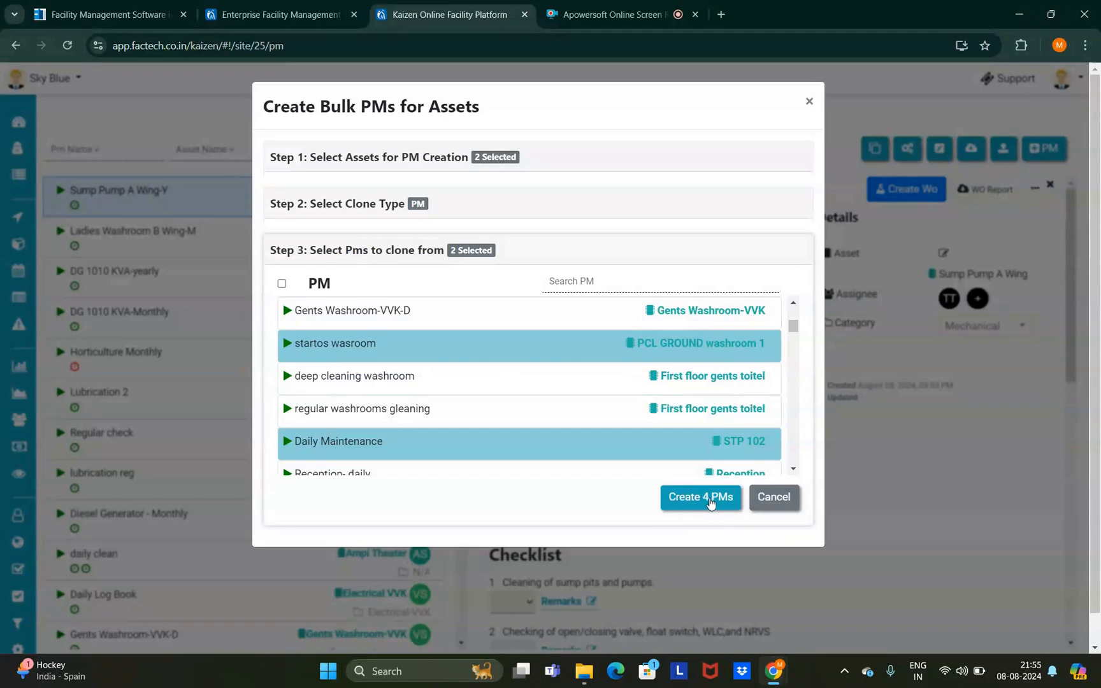
click(390, 391)
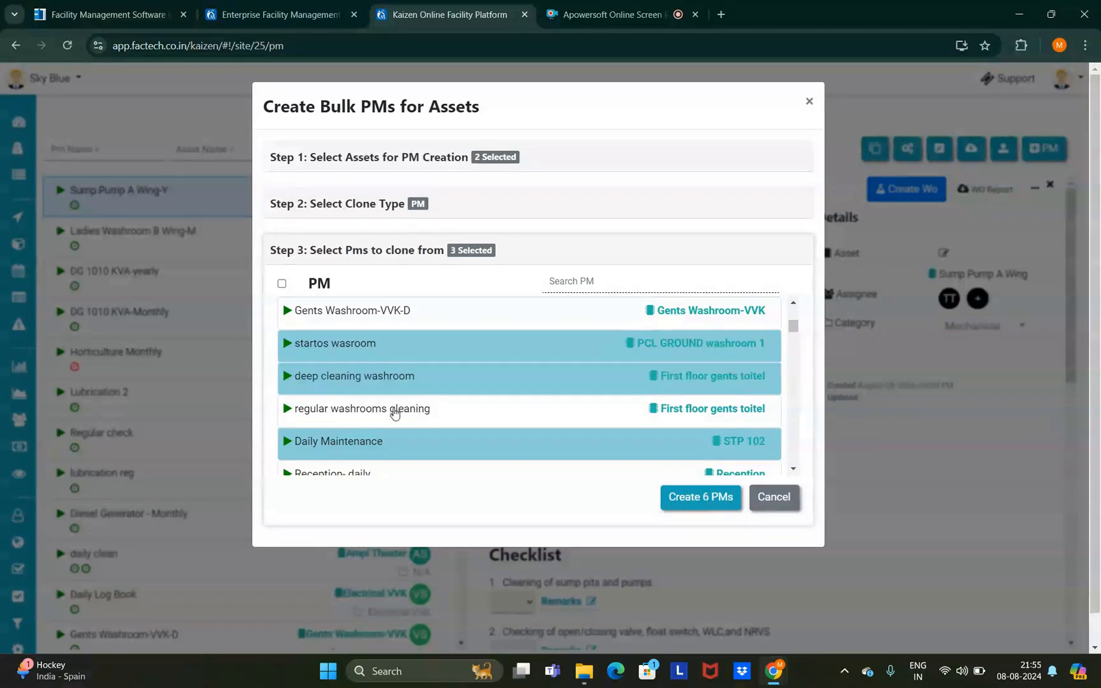
click(393, 413)
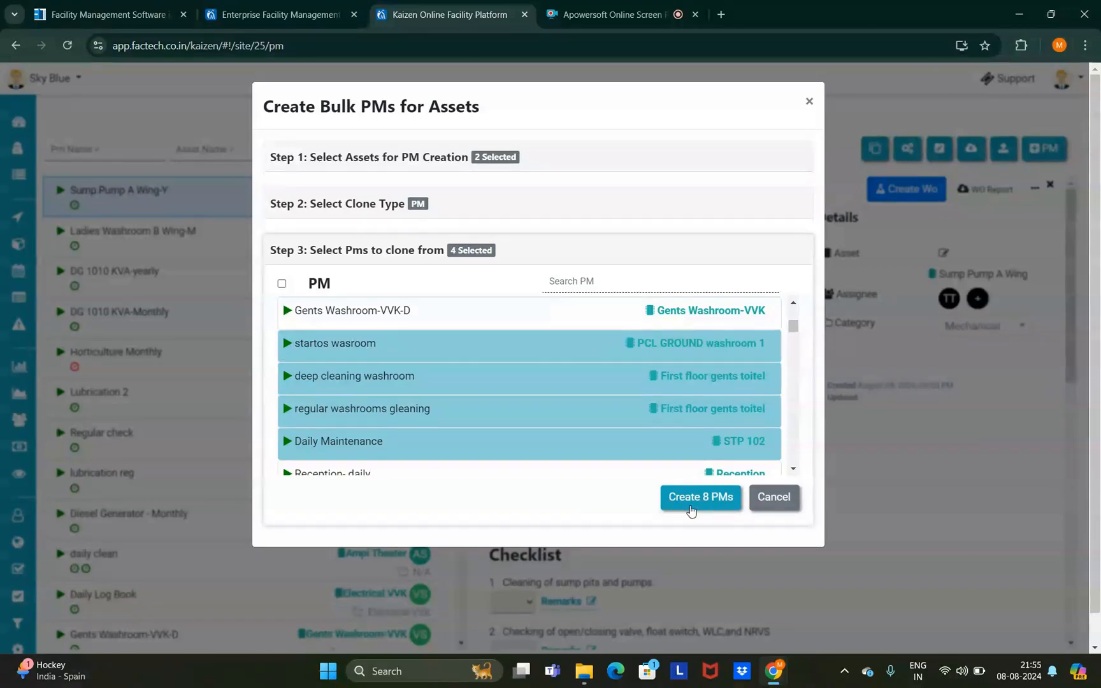
click(406, 382)
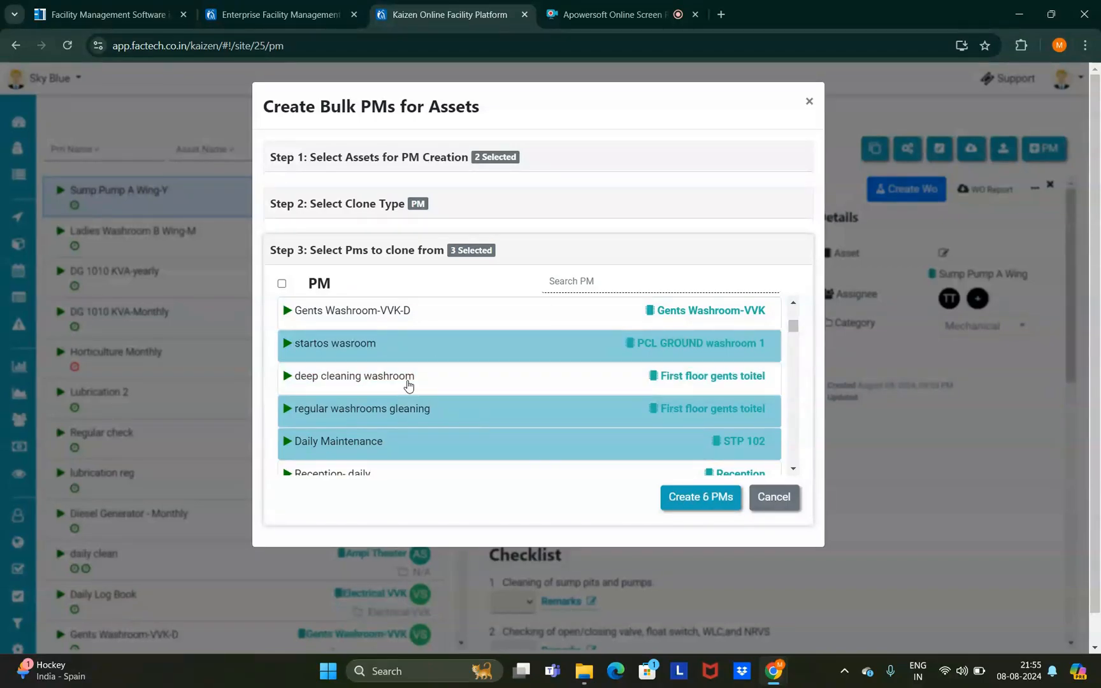
click(390, 348)
click(403, 420)
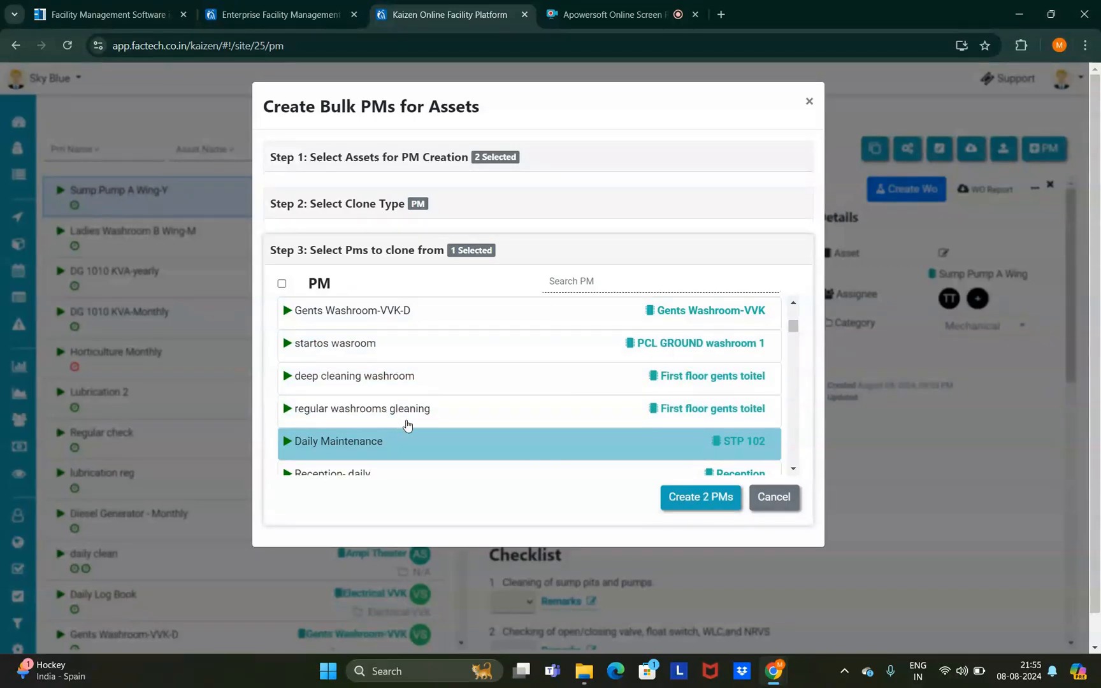
click(701, 504)
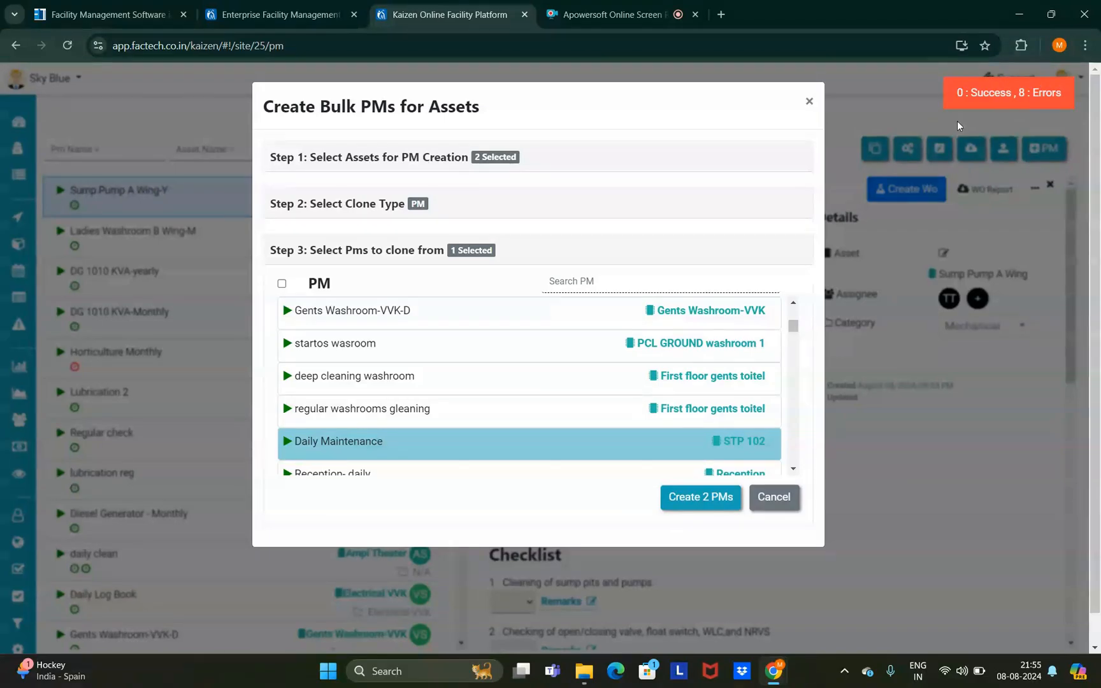
click(809, 101)
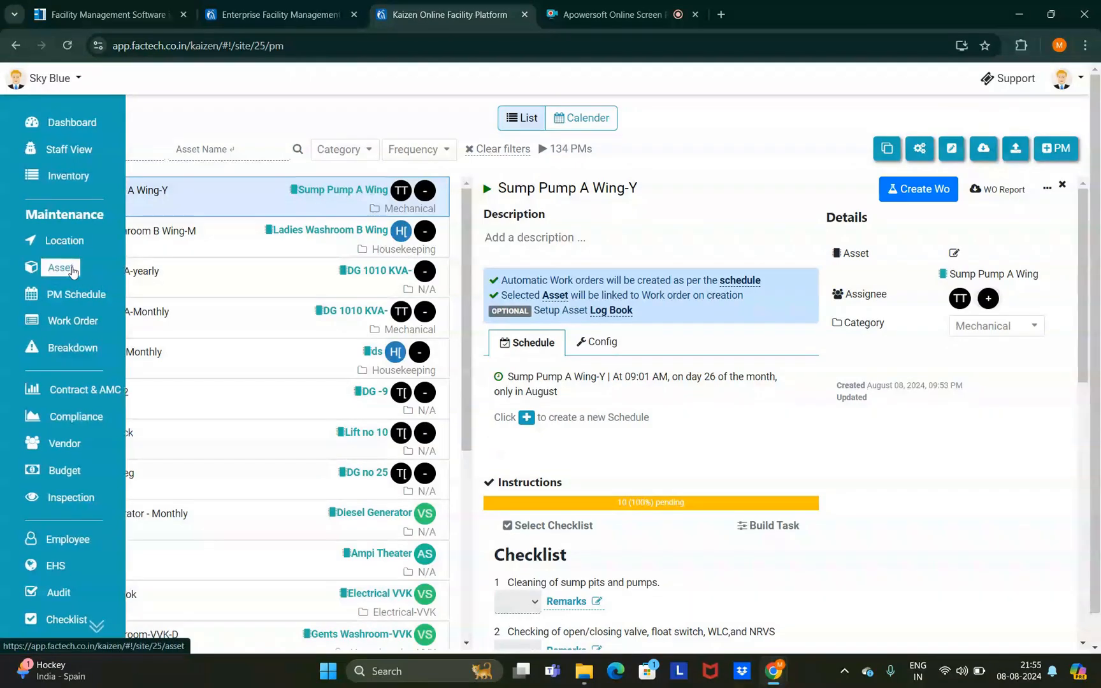
- Open the DG 1010 KVA- asset's PMs and delete the DG 1010 KVA-Monthly PM
click(36, 272)
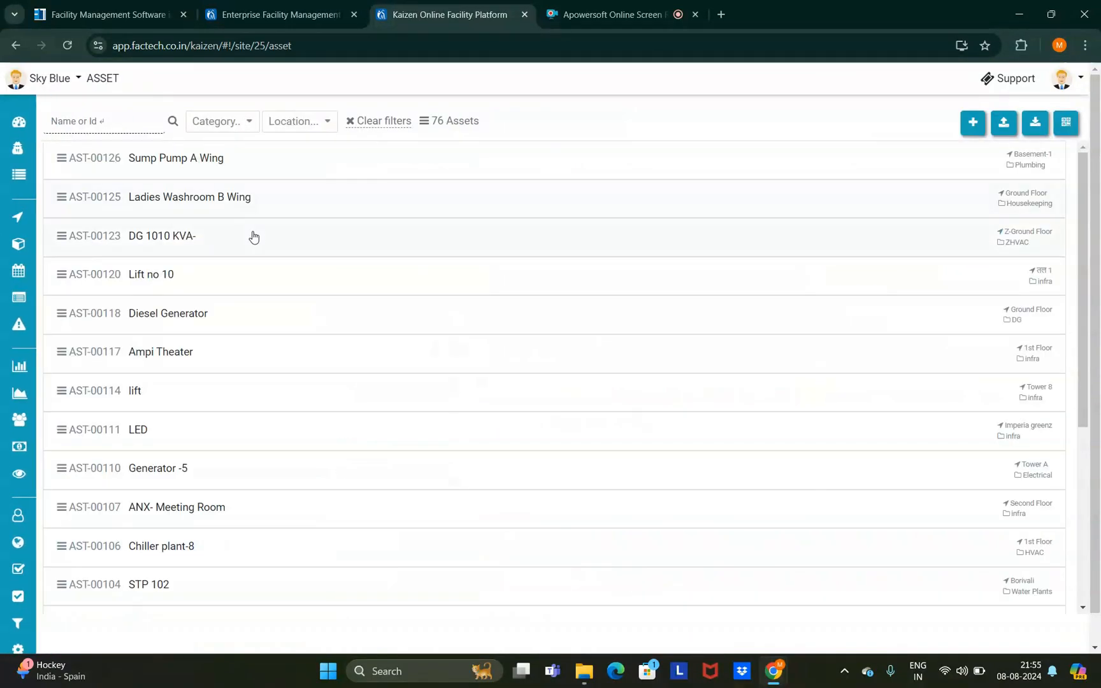
click(226, 242)
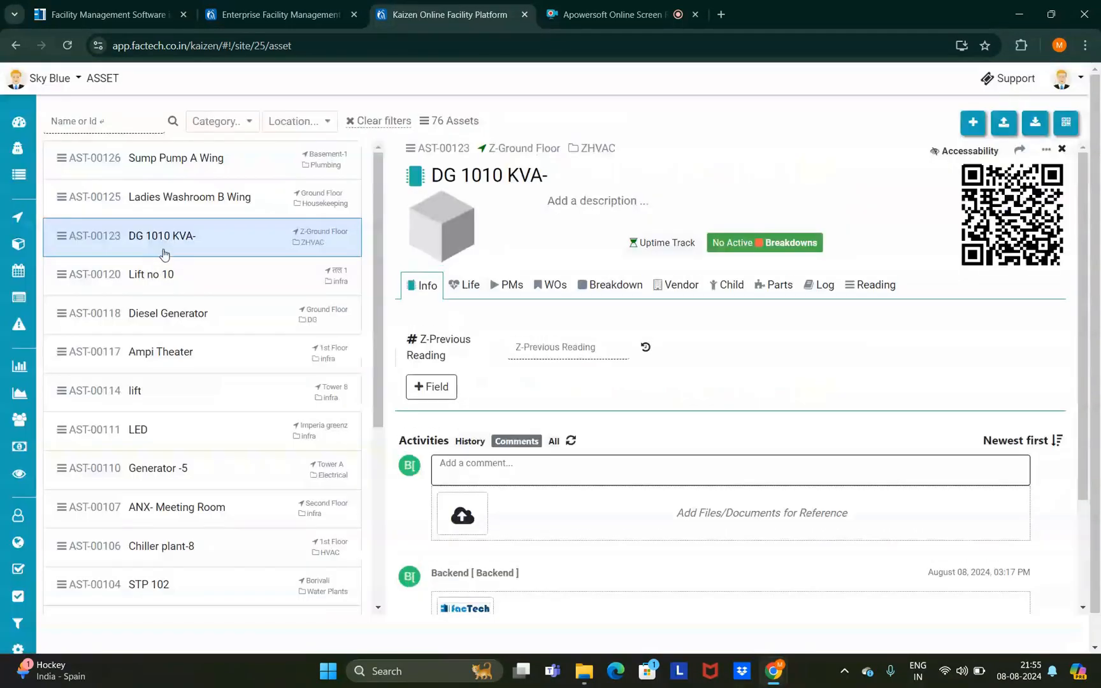
click(511, 287)
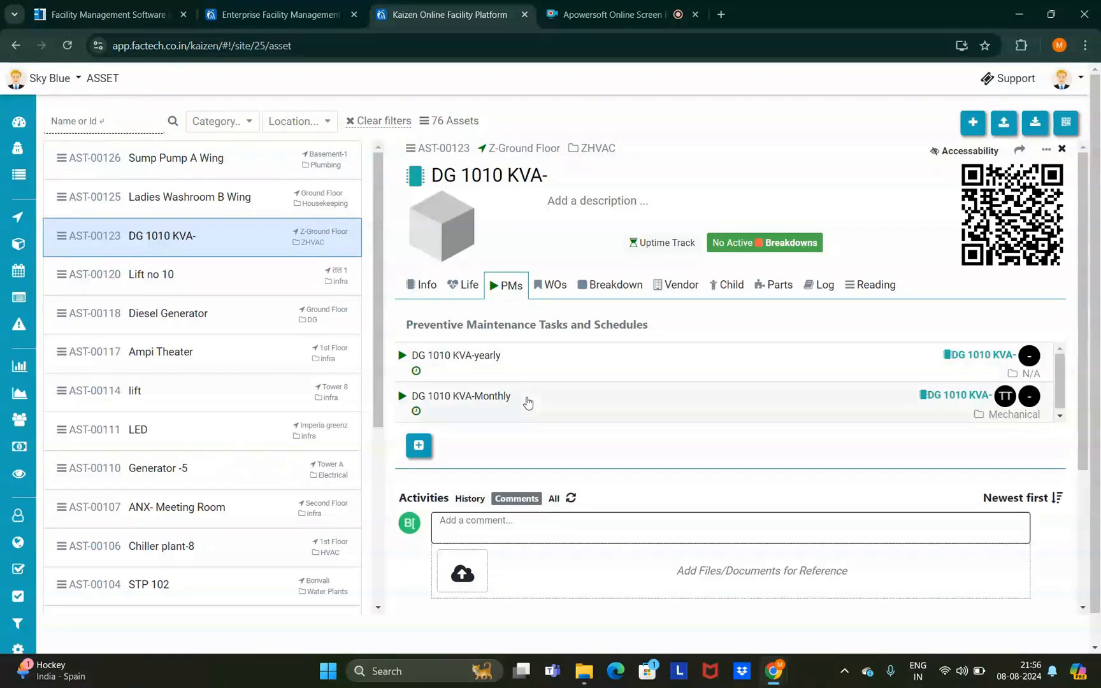
click(527, 403)
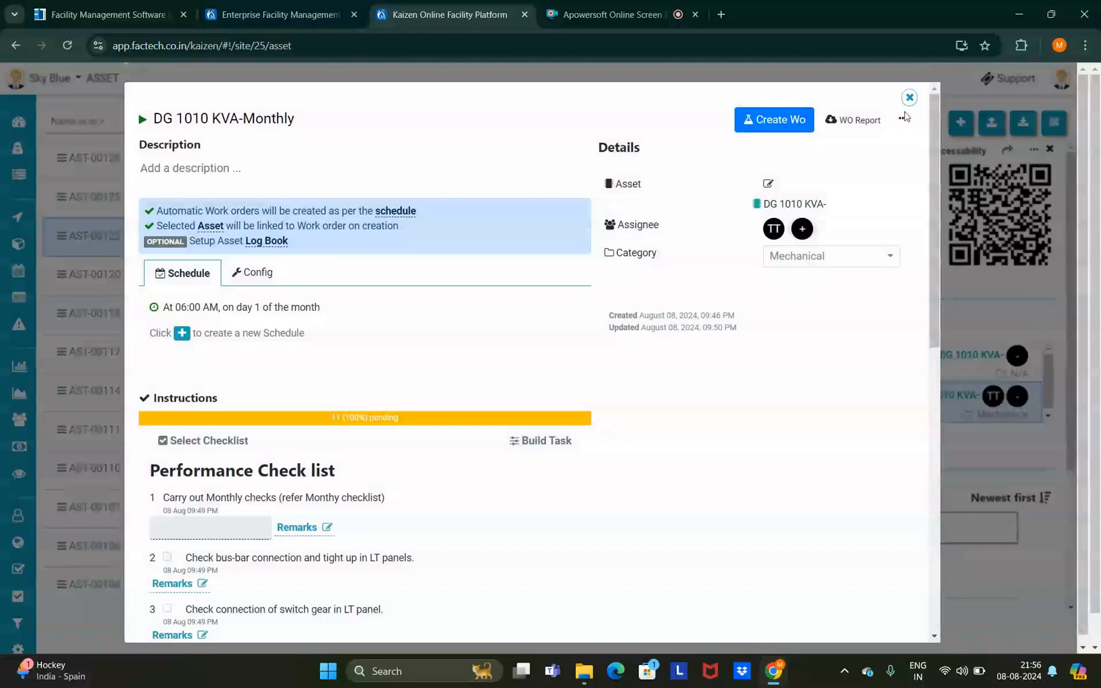
click(903, 118)
click(866, 141)
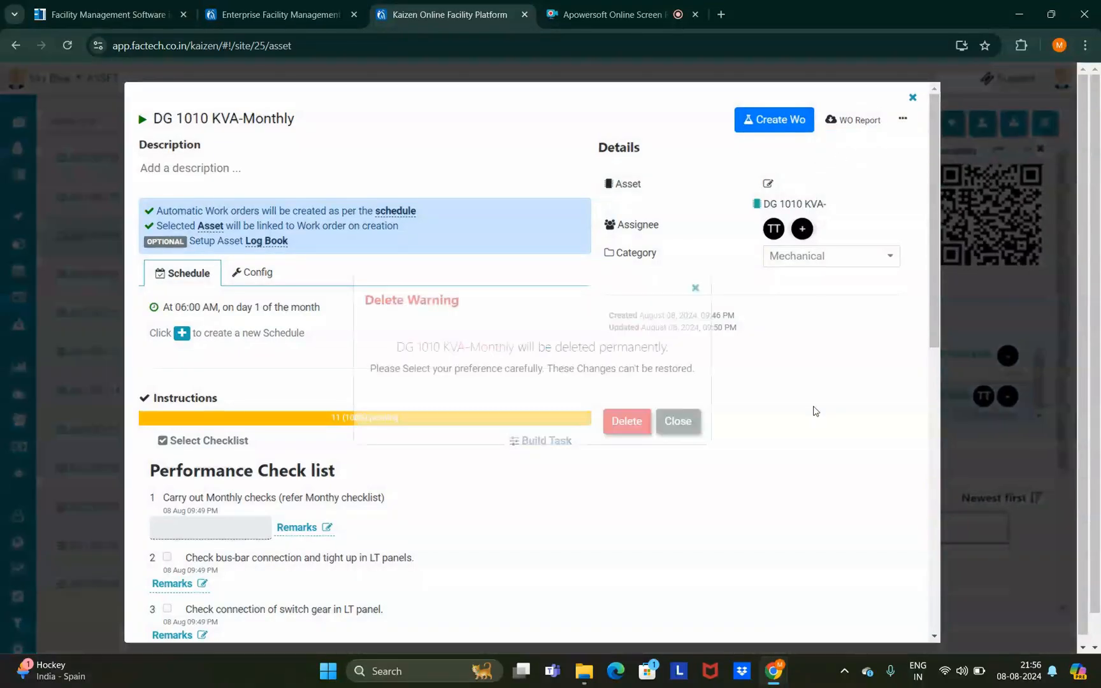
click(626, 421)
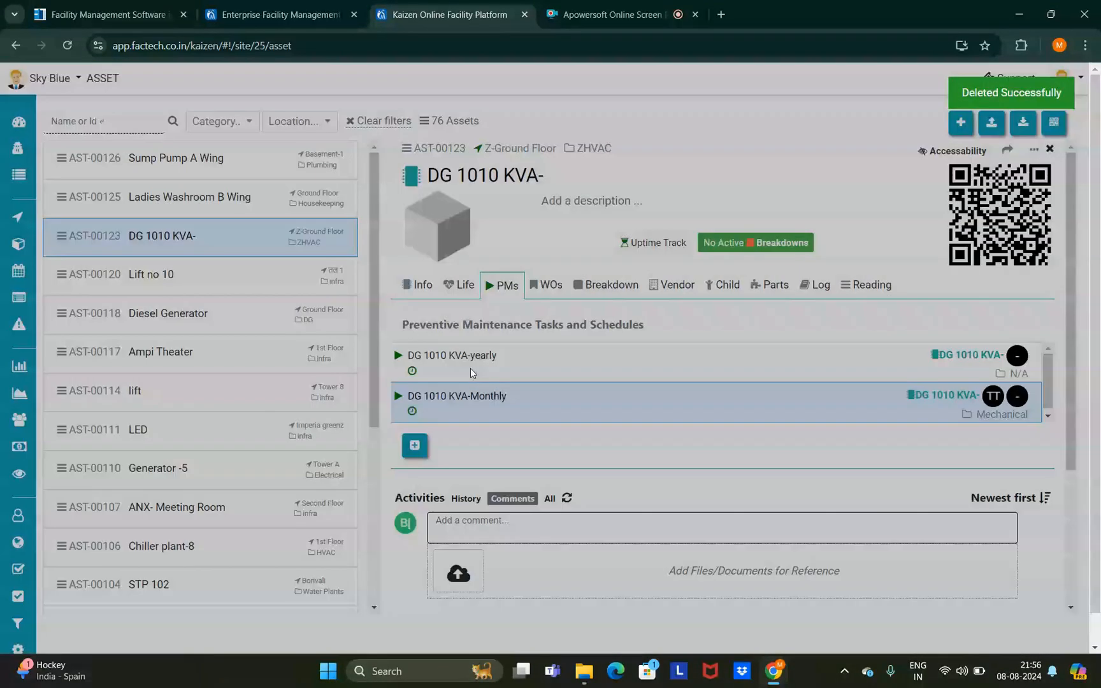
- Delete the DG 1010 KVA-yearly PM and reload the asset to confirm no PMs remain
click(472, 363)
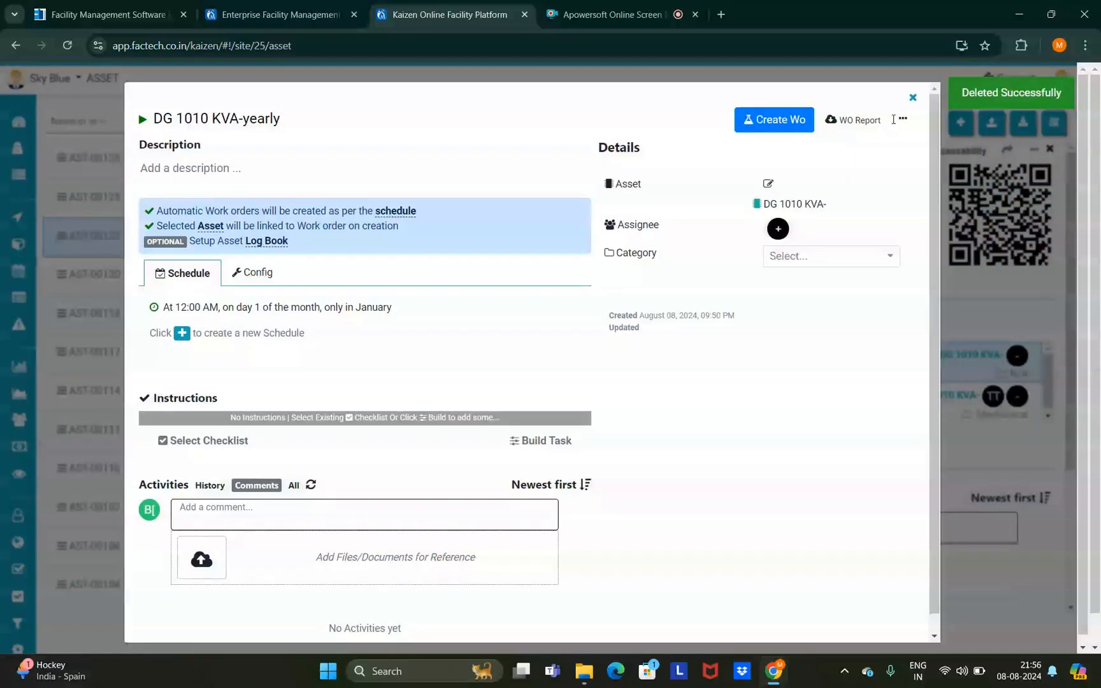
click(903, 118)
click(879, 142)
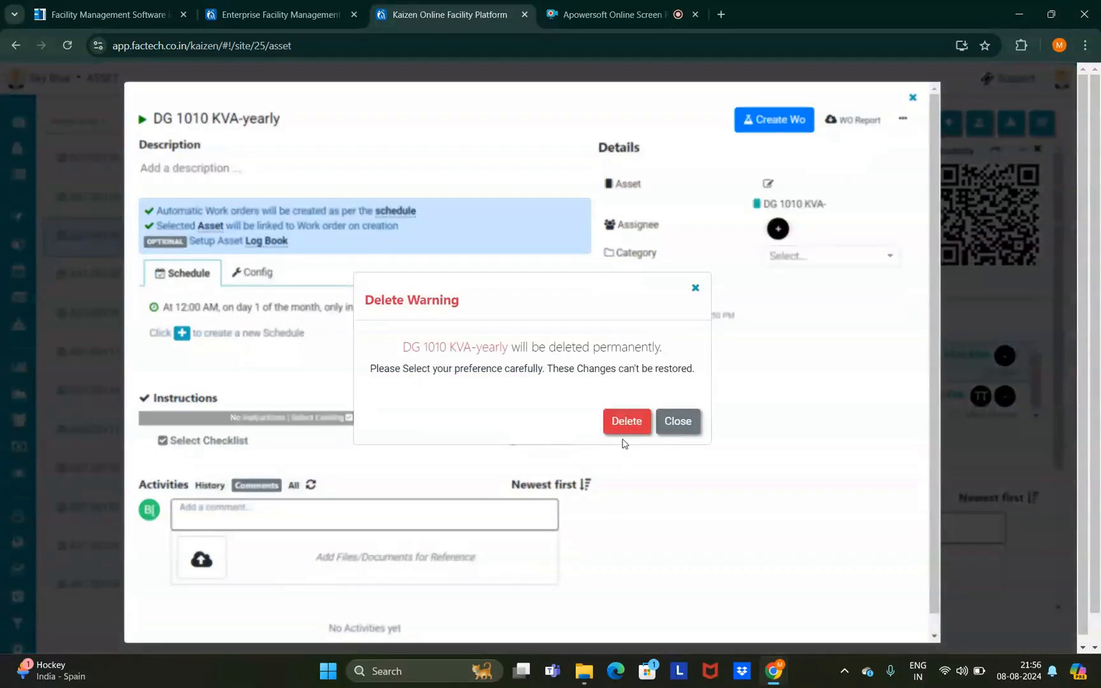
click(625, 426)
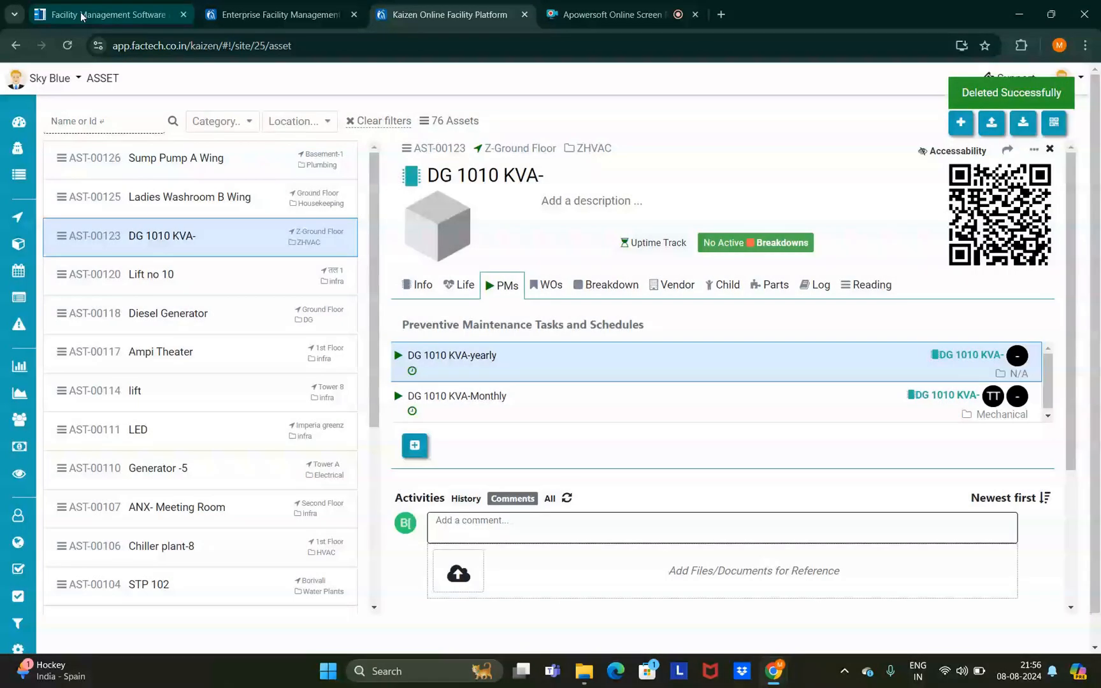
click(67, 45)
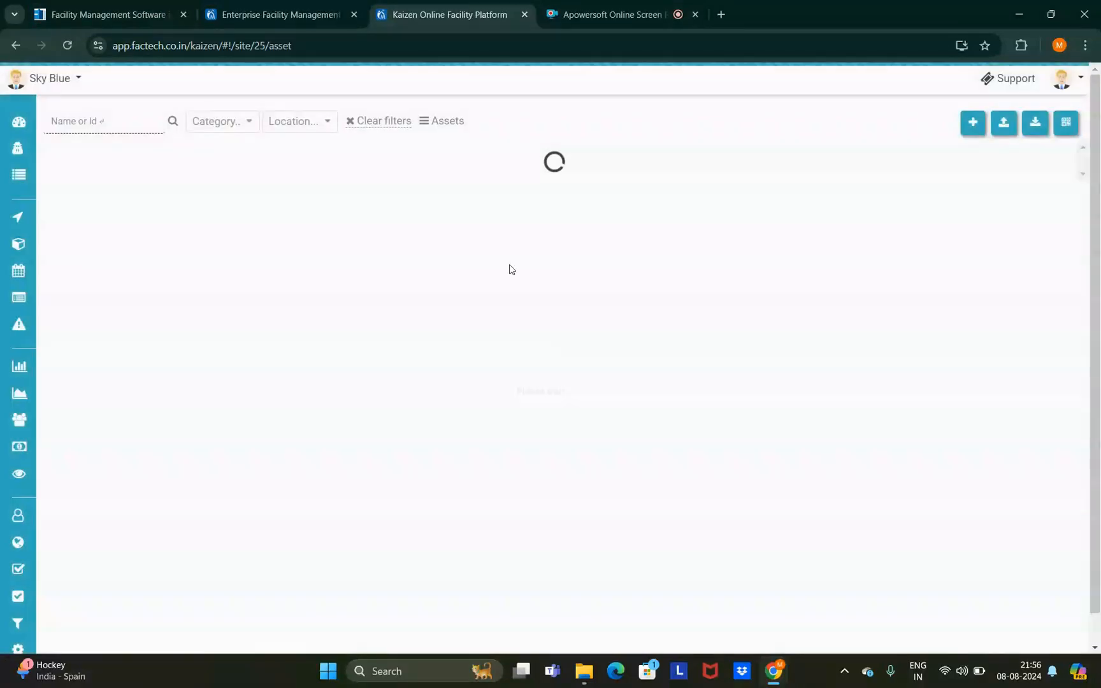
mouse_move(5, 288)
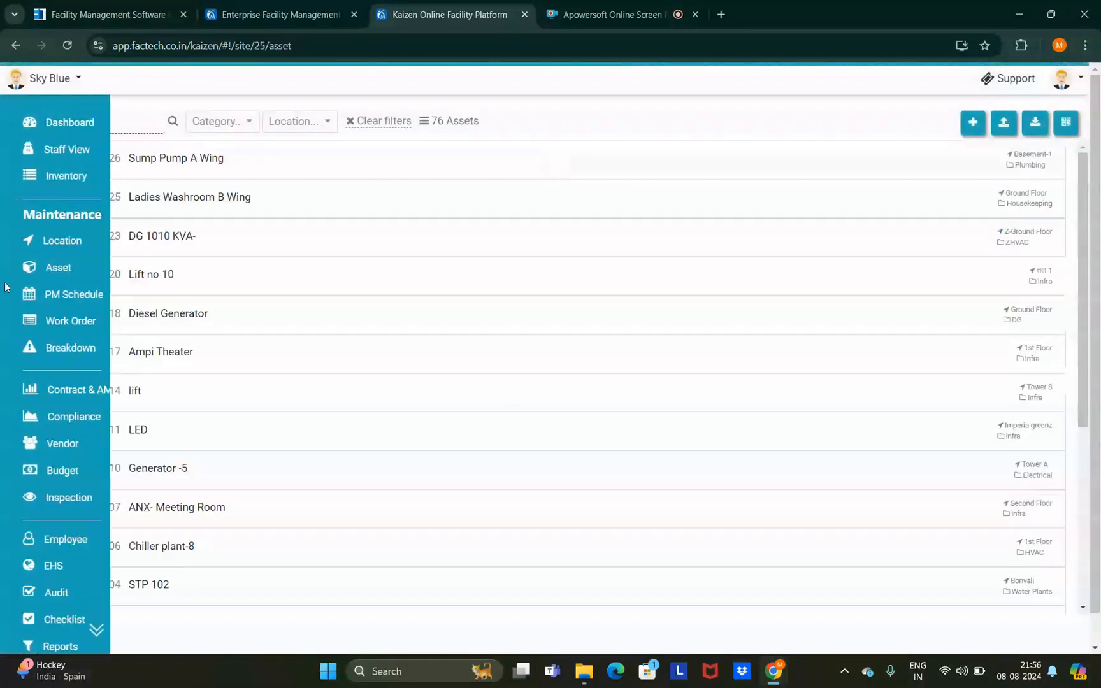
click(249, 237)
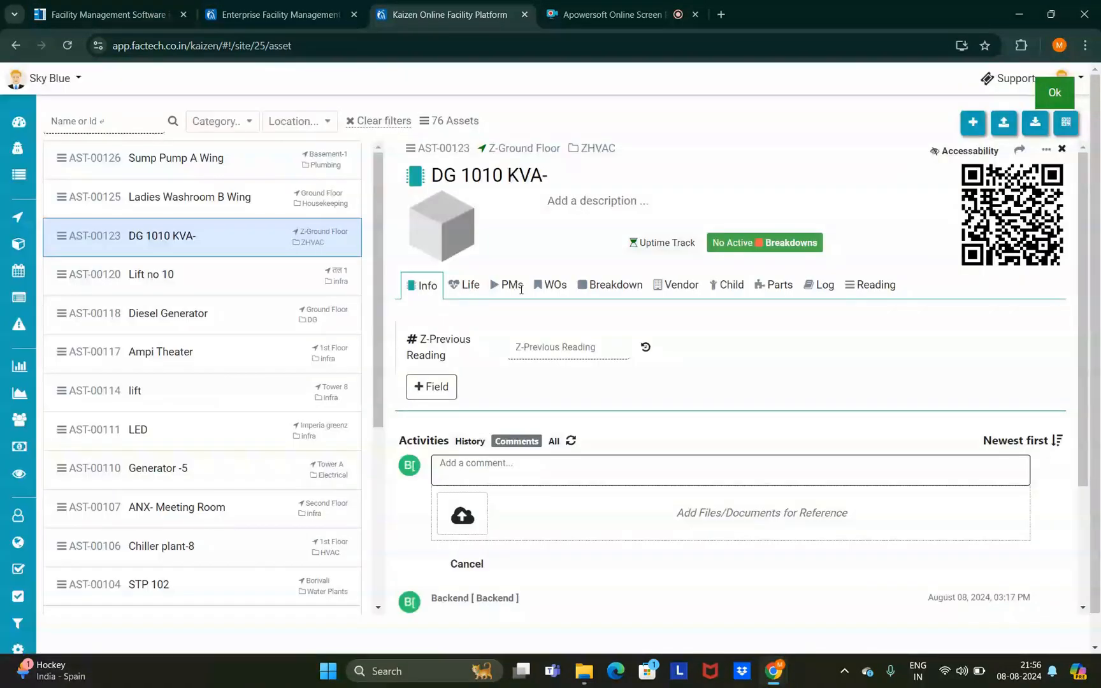
click(511, 285)
- From the PM Schedule bulk wizard, search 'dg 1010' and select asset AST-00123 (DG 1010 KVA-)
mouse_move(18, 294)
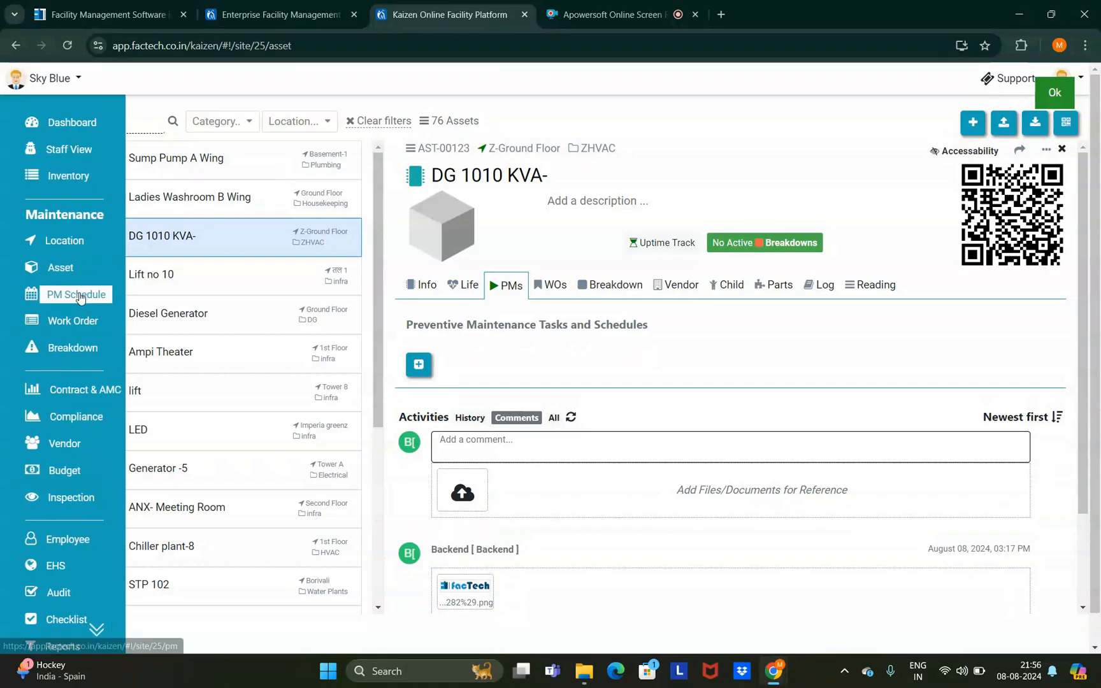
click(78, 295)
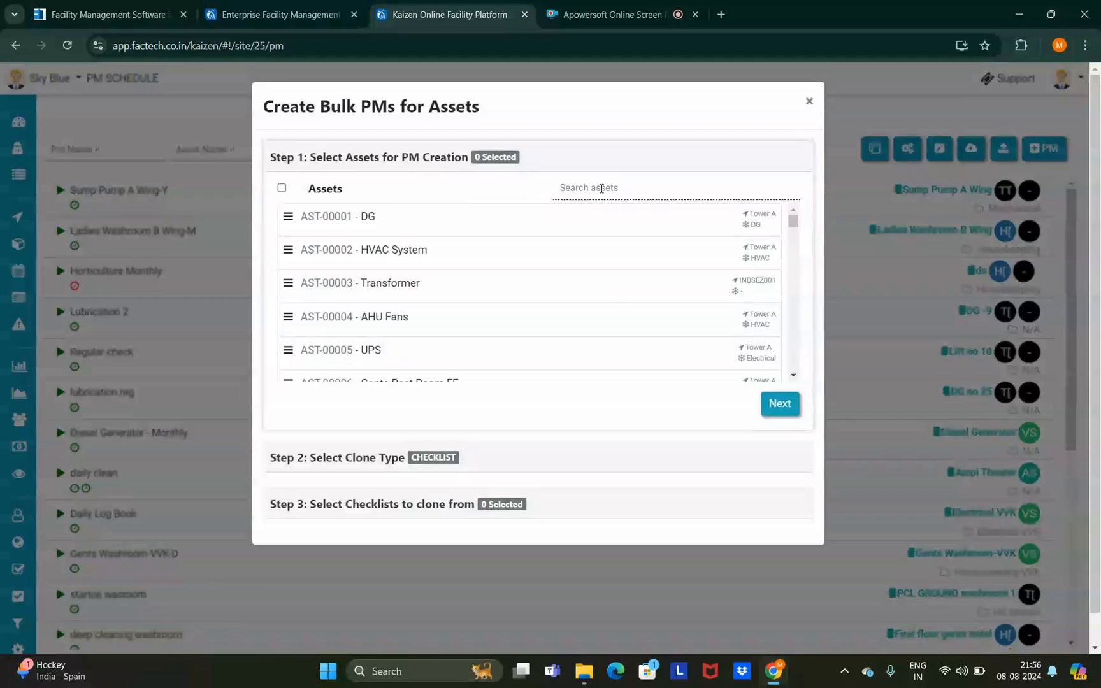
click(602, 189)
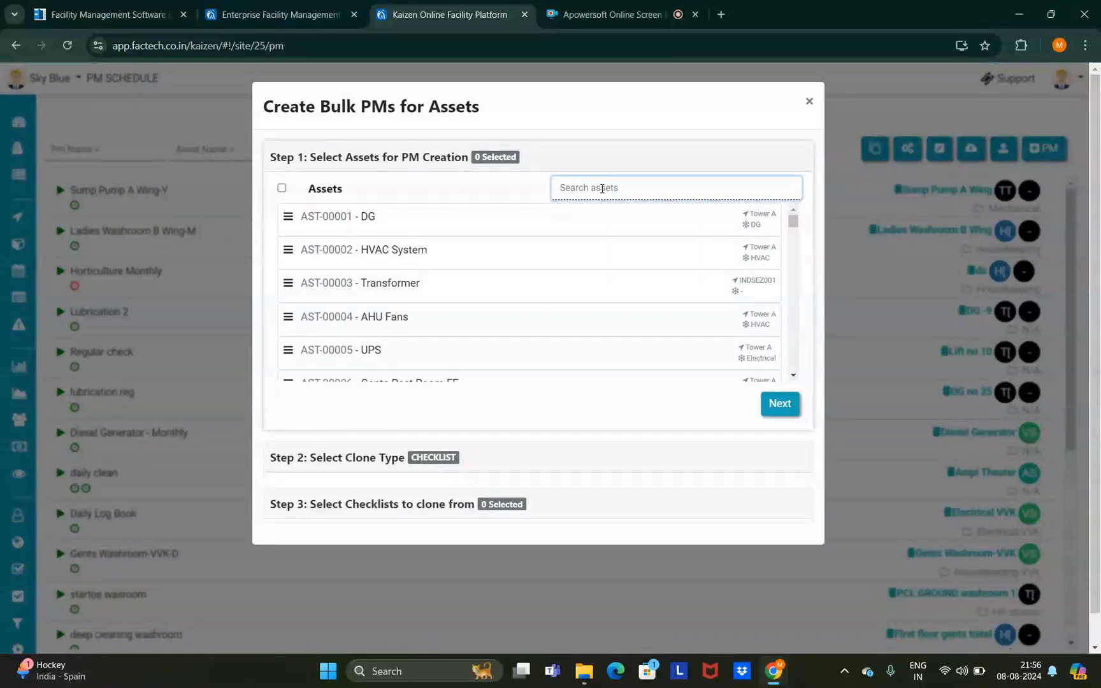
text(dg)
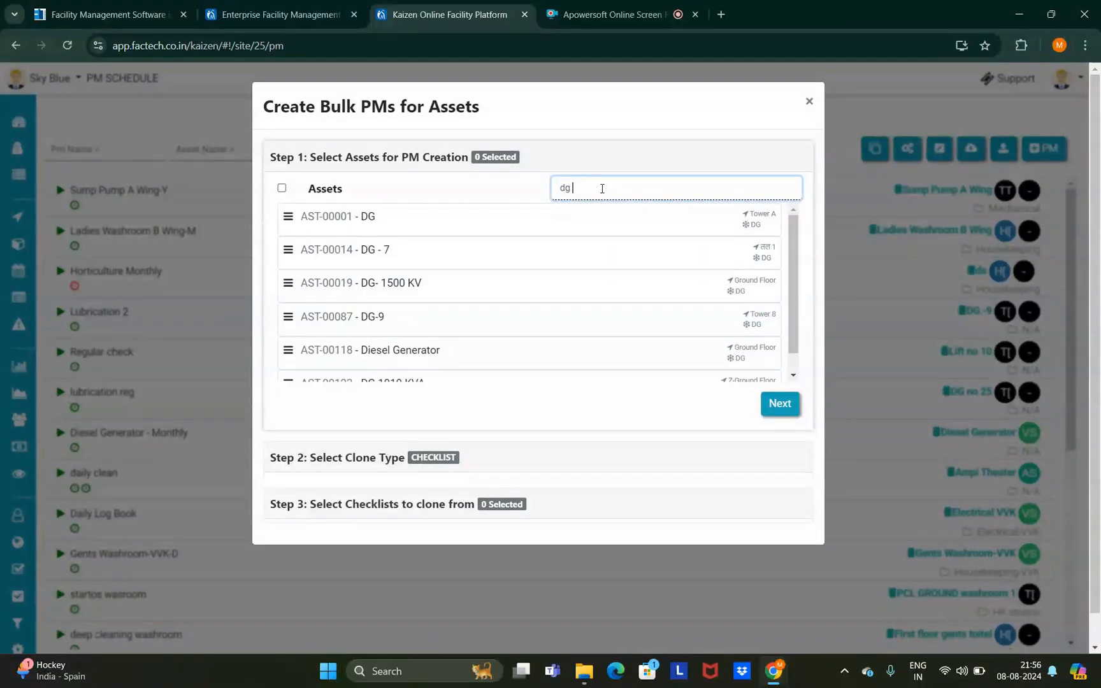
text( 1010)
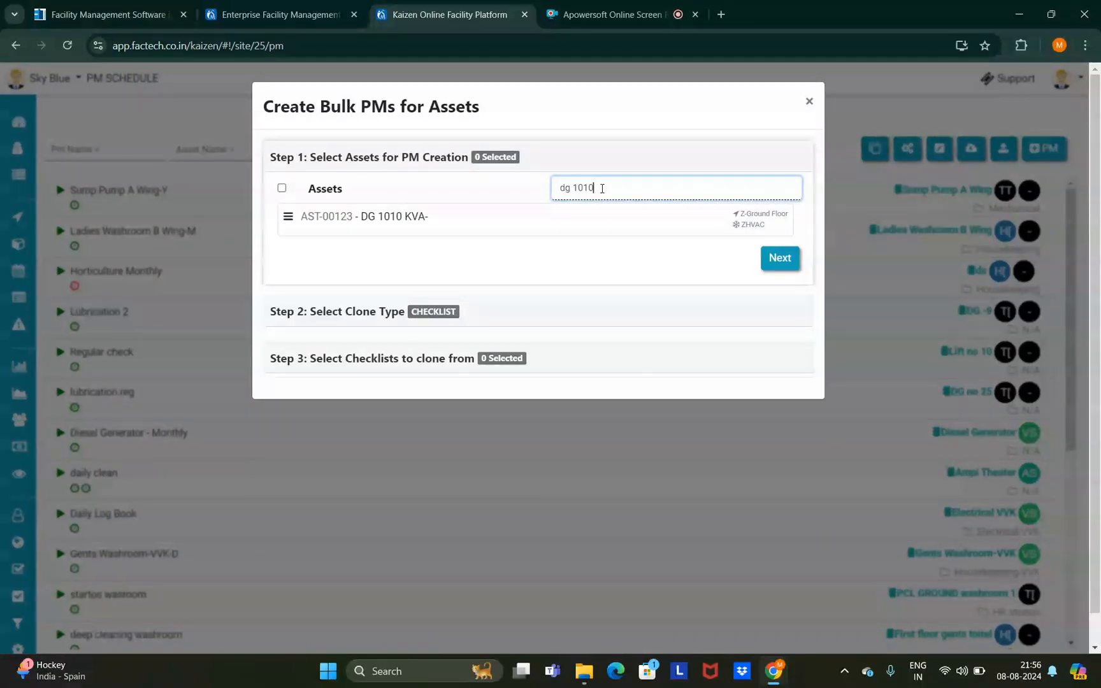
click(381, 222)
click(780, 258)
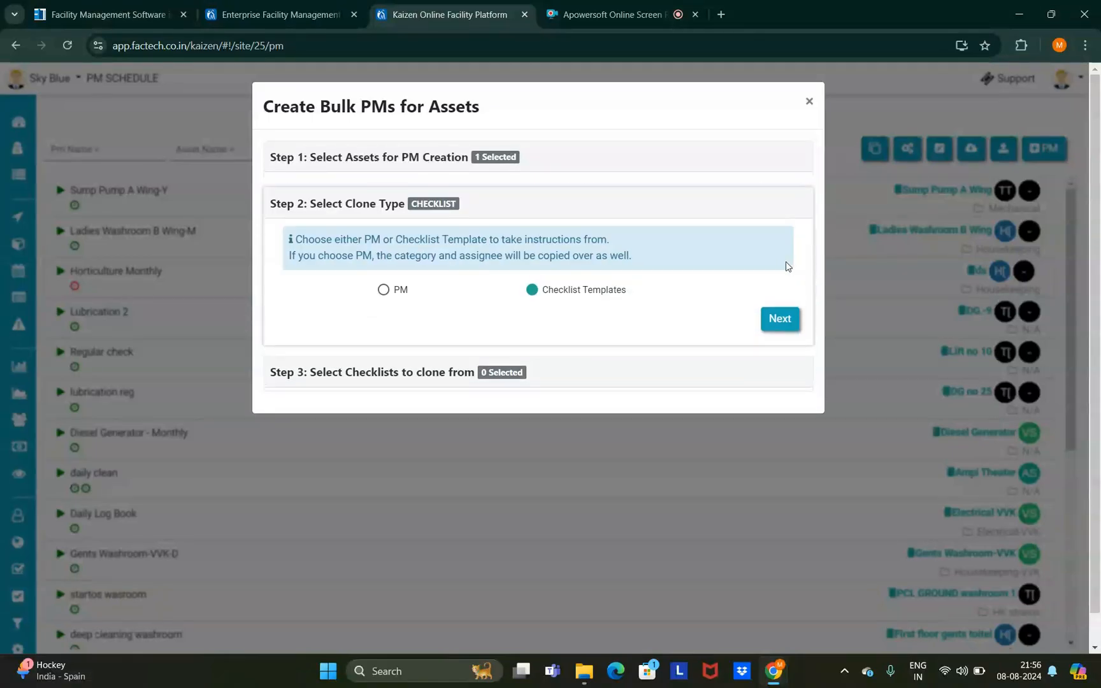
- Clone from existing PMs, choose Daily Log Book, and create 1 PM for the asset
click(384, 288)
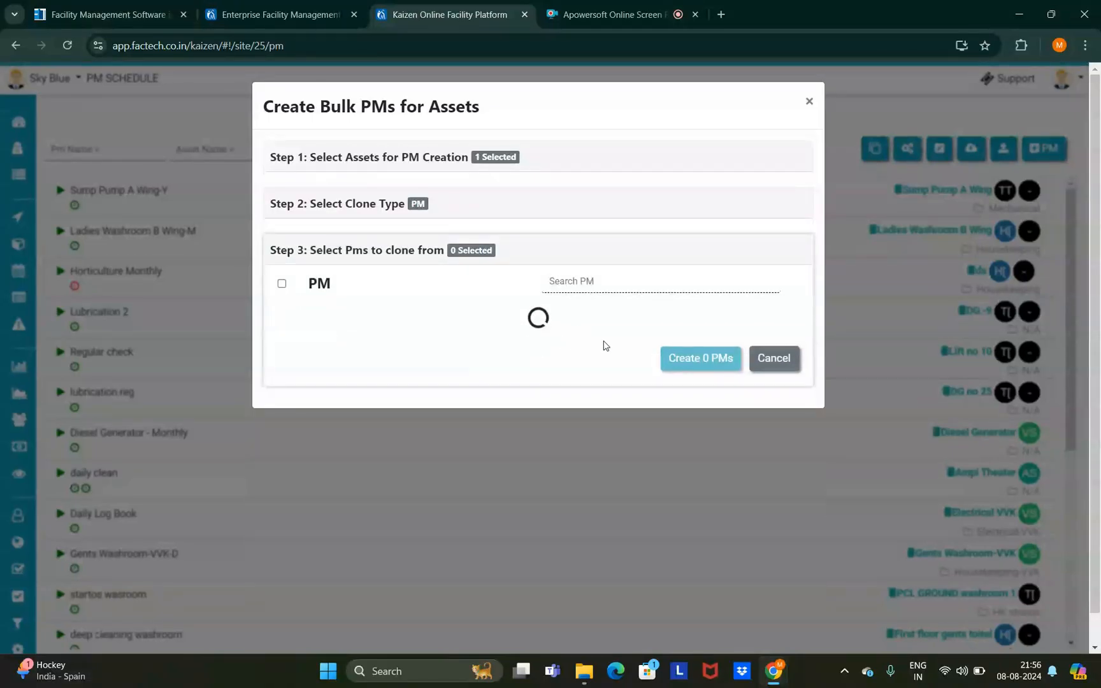
scroll(398, 359, down, 4)
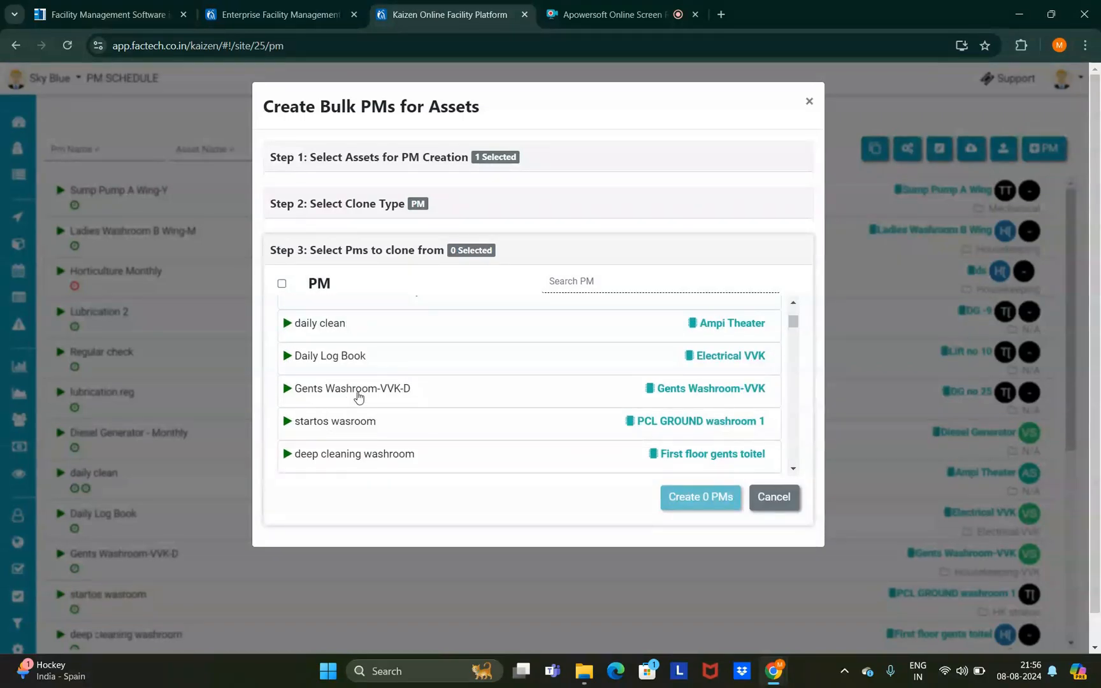
click(360, 364)
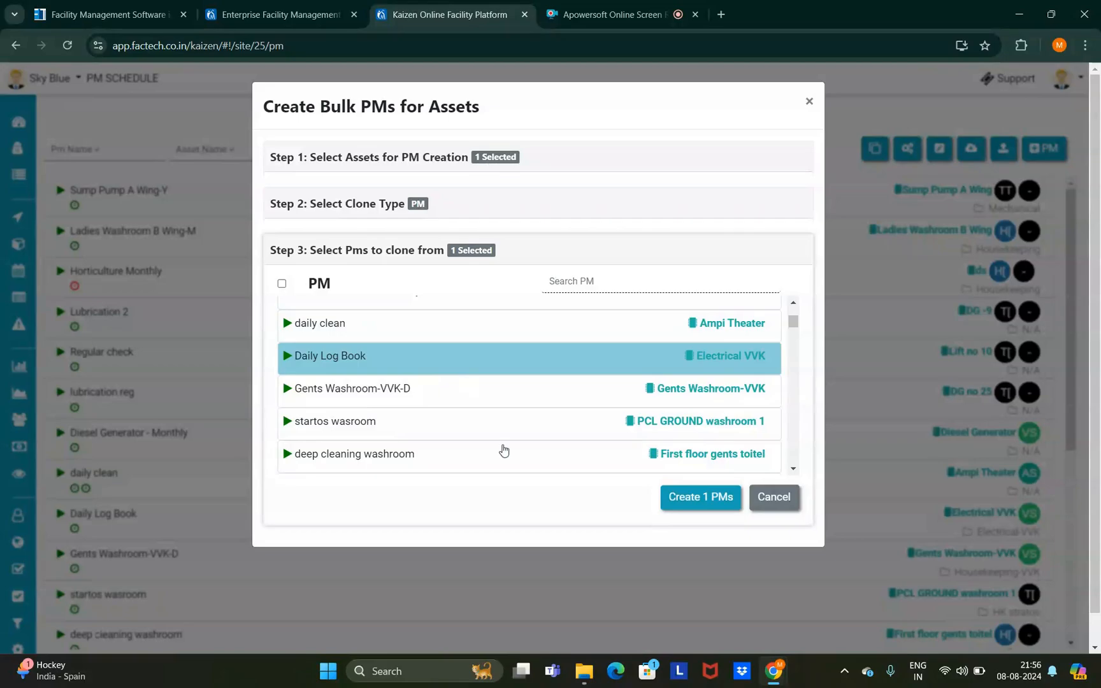
click(712, 507)
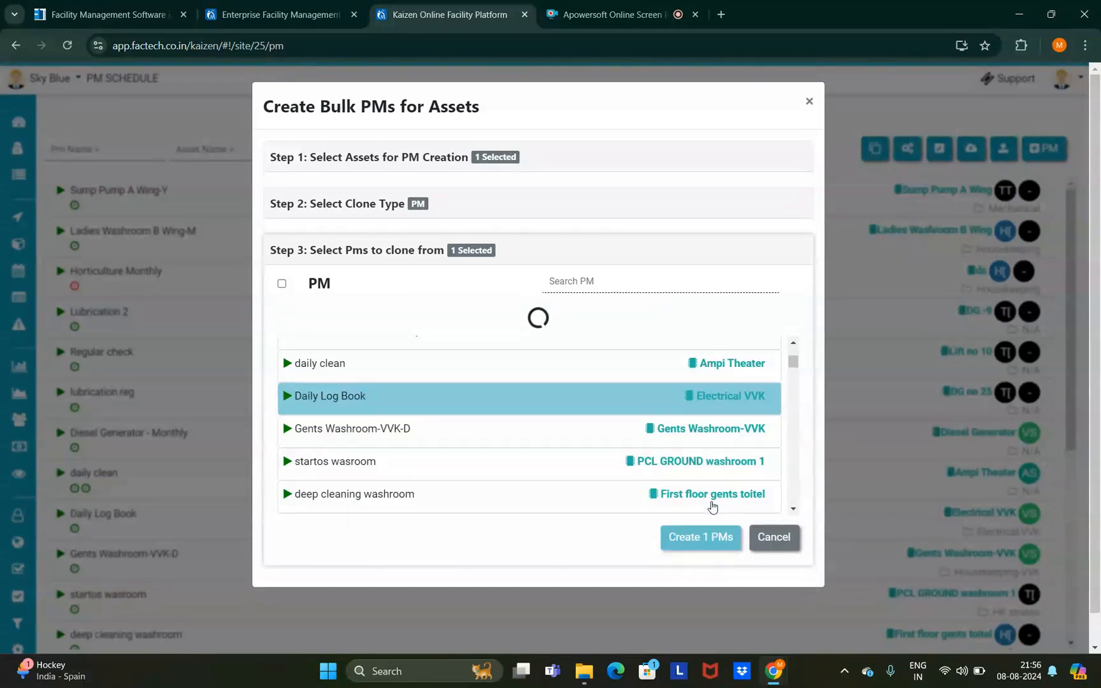